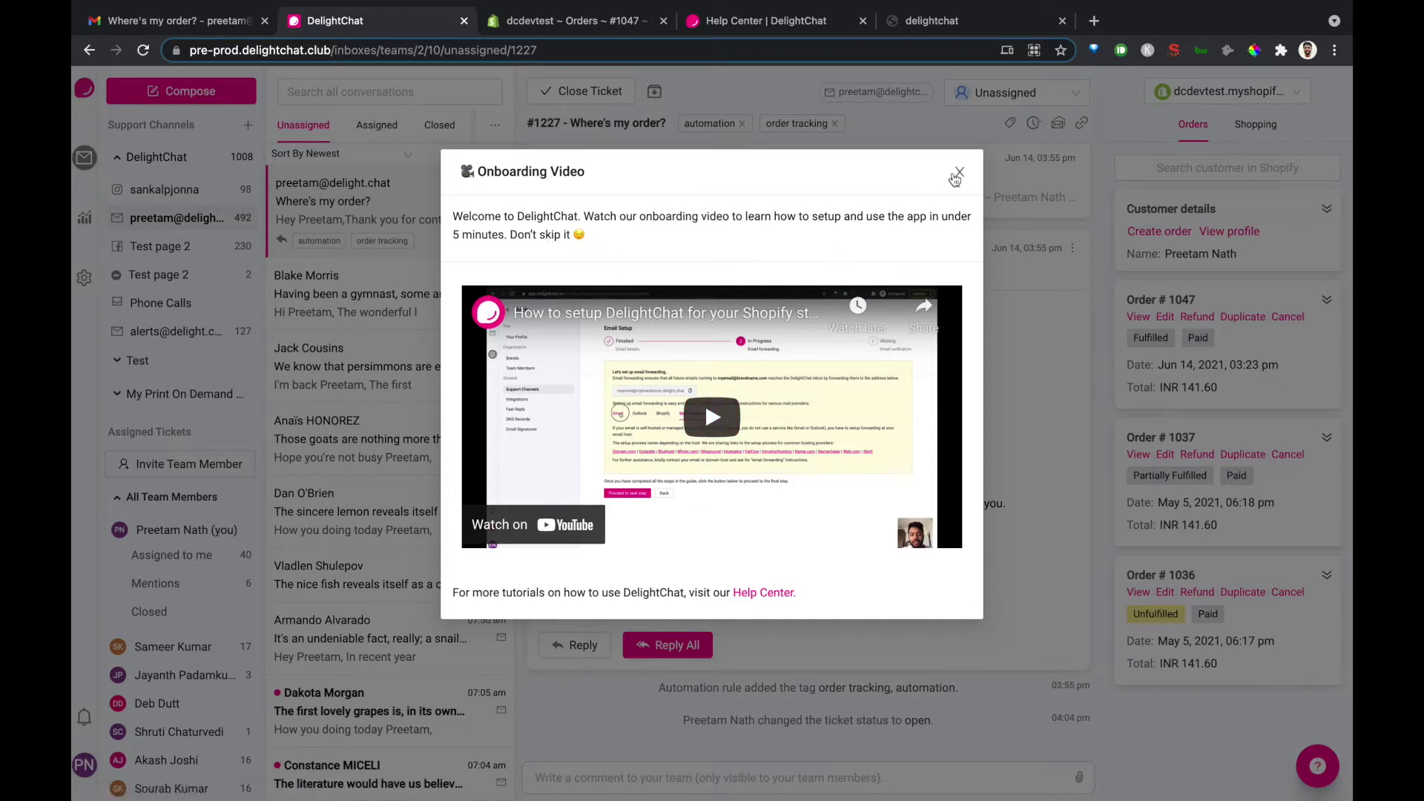
Step: Close the onboarding video, replay it from the help menu, close it again and reopen the help menu
{"action": "left_click", "coordinate": [958, 173]}
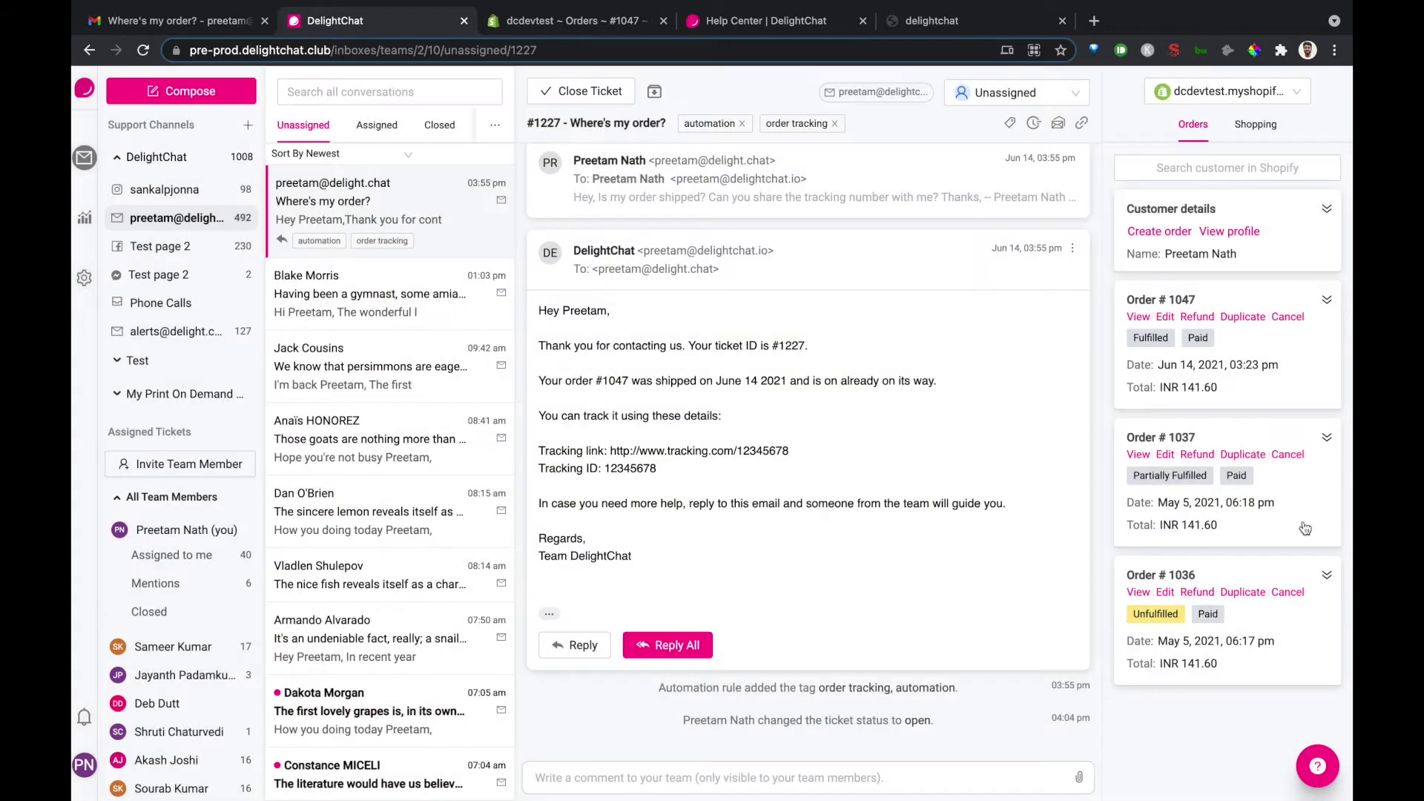
{"action": "left_click", "coordinate": [1318, 769]}
{"action": "left_click", "coordinate": [1272, 635]}
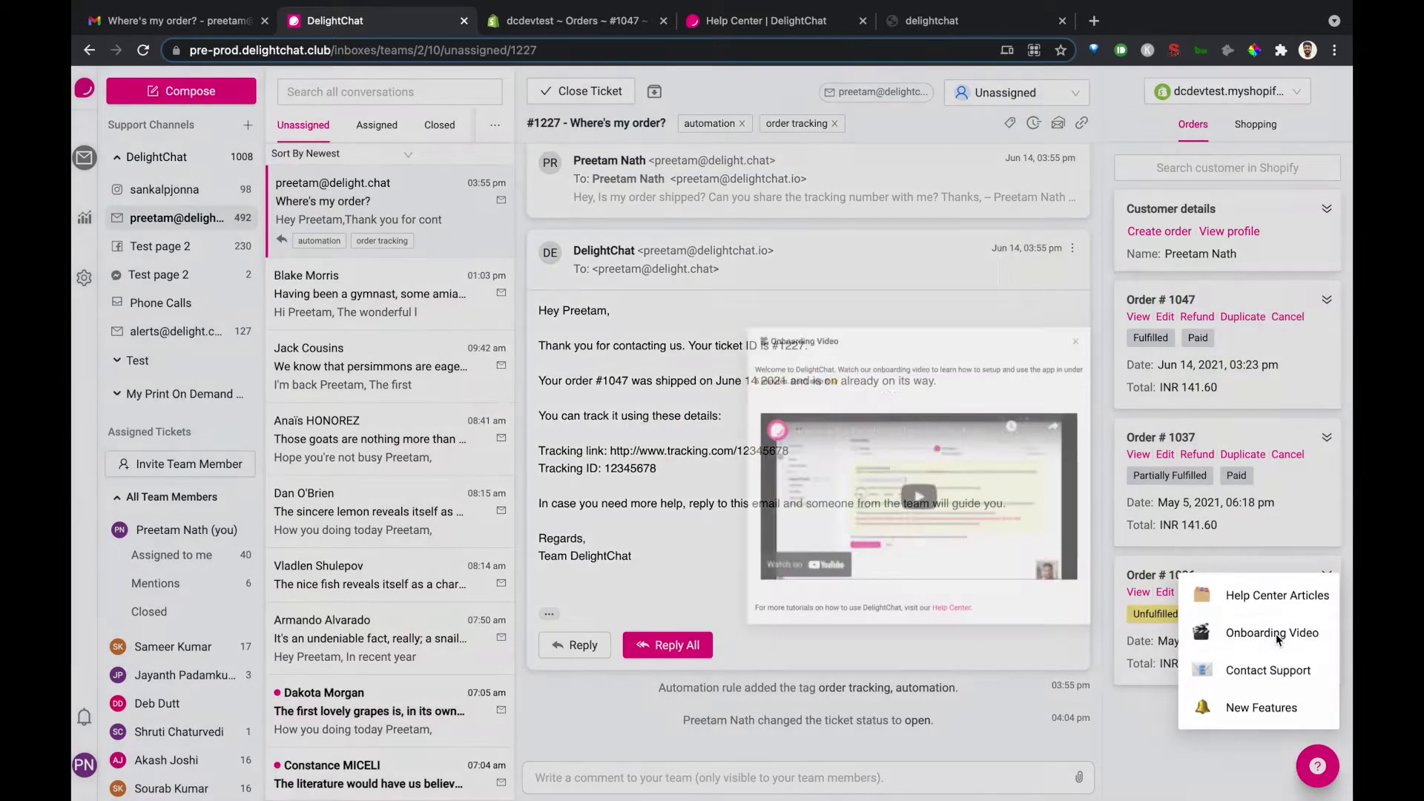
{"action": "left_click", "coordinate": [959, 172]}
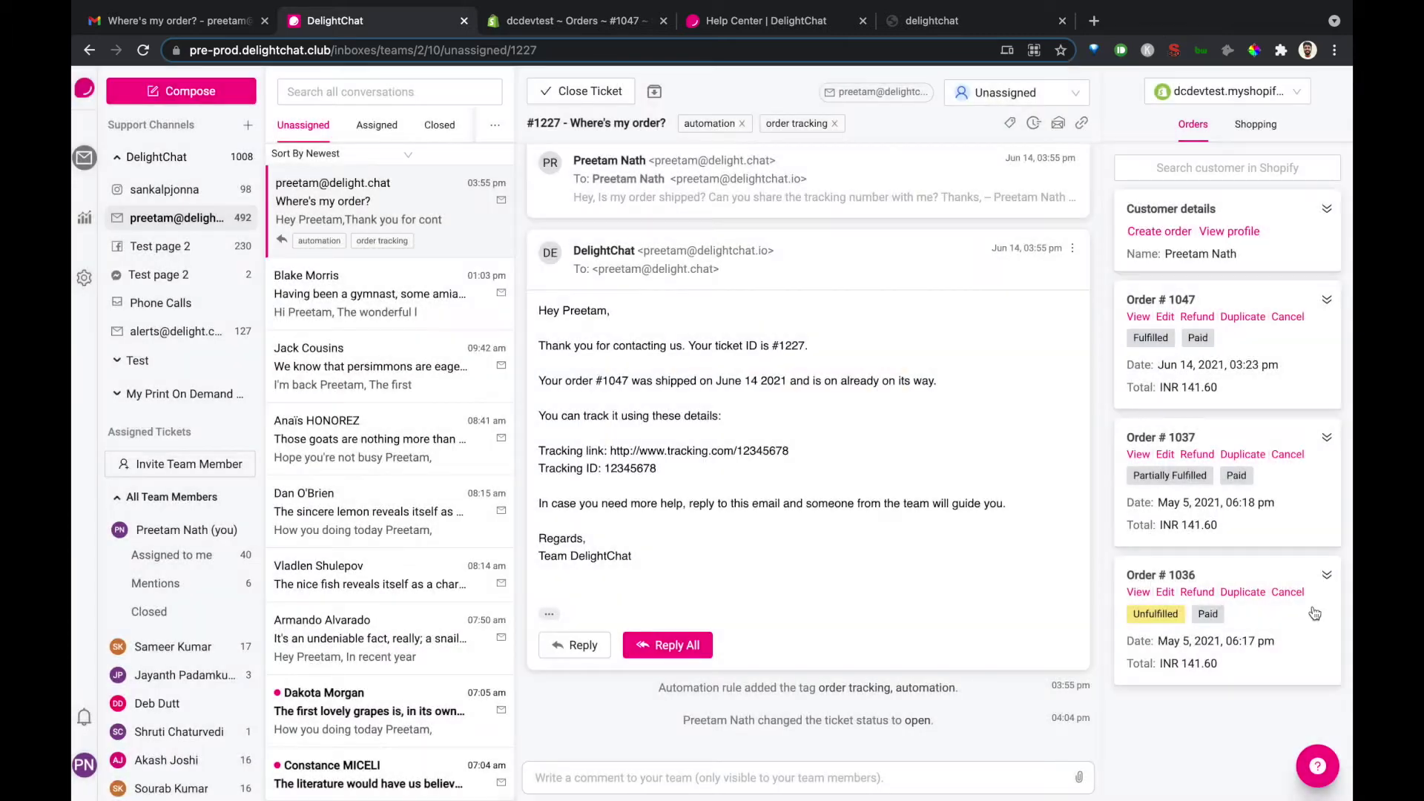
{"action": "left_click", "coordinate": [1318, 767]}
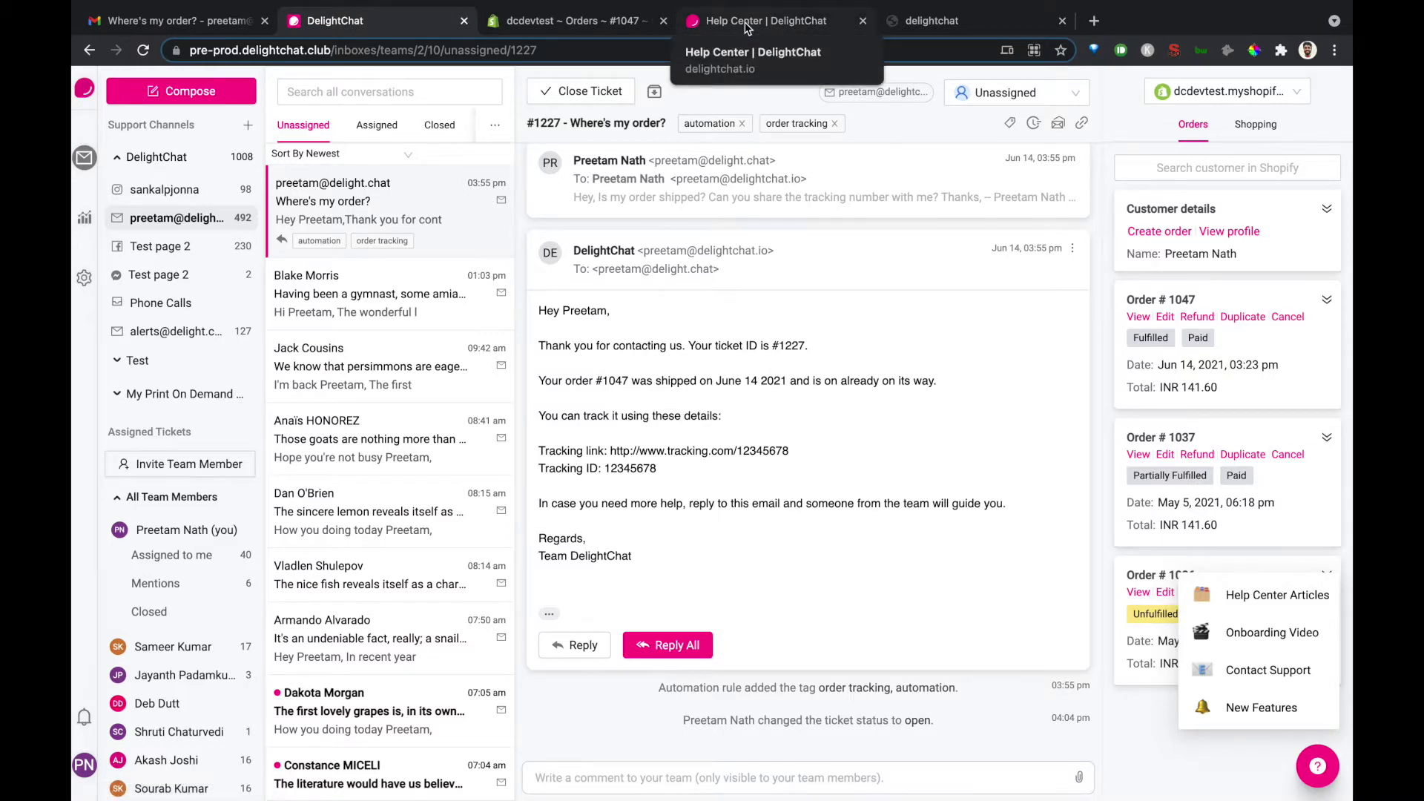
{"action": "left_click", "coordinate": [748, 28]}
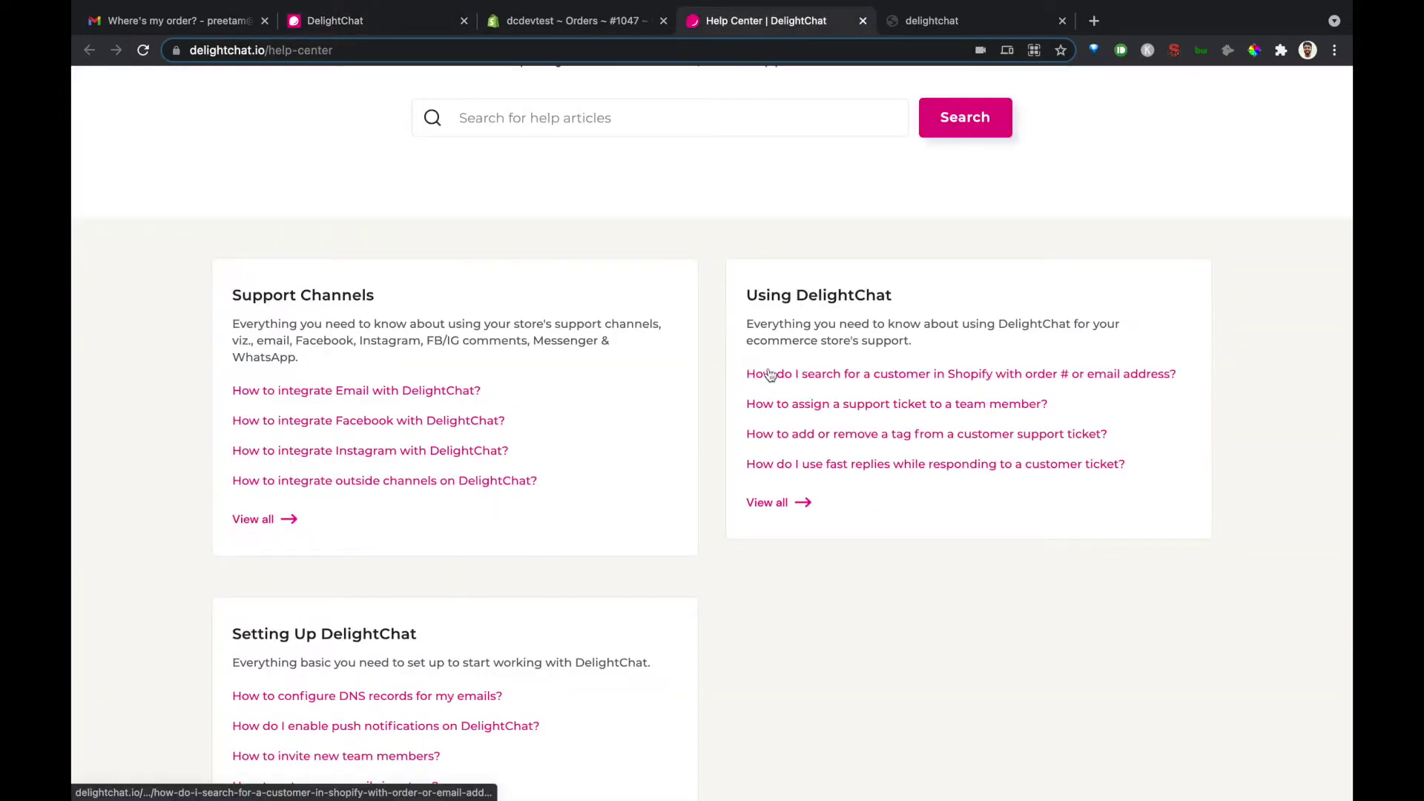
{"action": "scroll", "coordinate": [765, 372], "scroll_direction": "down", "scroll_amount": 1}
{"action": "scroll", "coordinate": [768, 369], "scroll_direction": "down", "scroll_amount": 4}
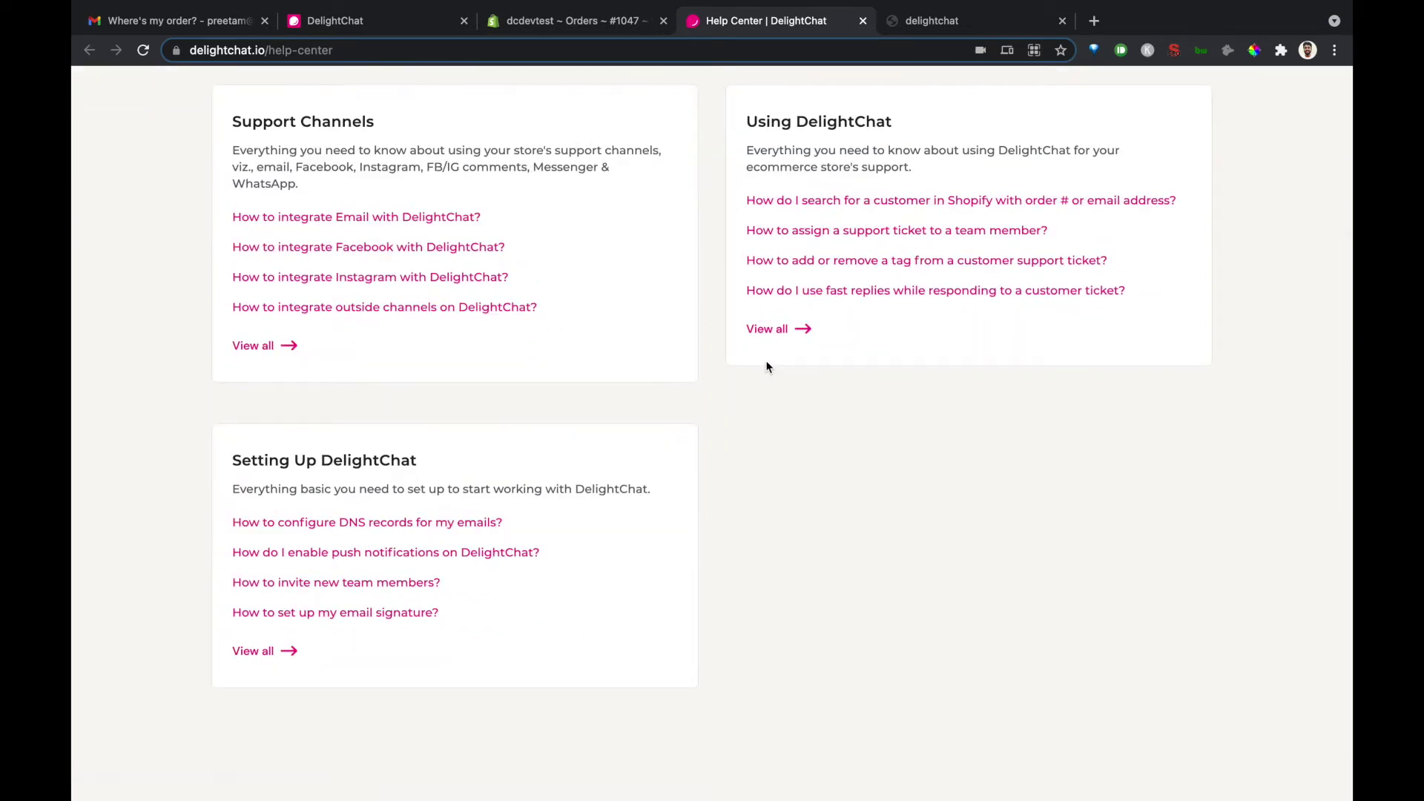
{"action": "scroll", "coordinate": [763, 364], "scroll_direction": "up", "scroll_amount": 1}
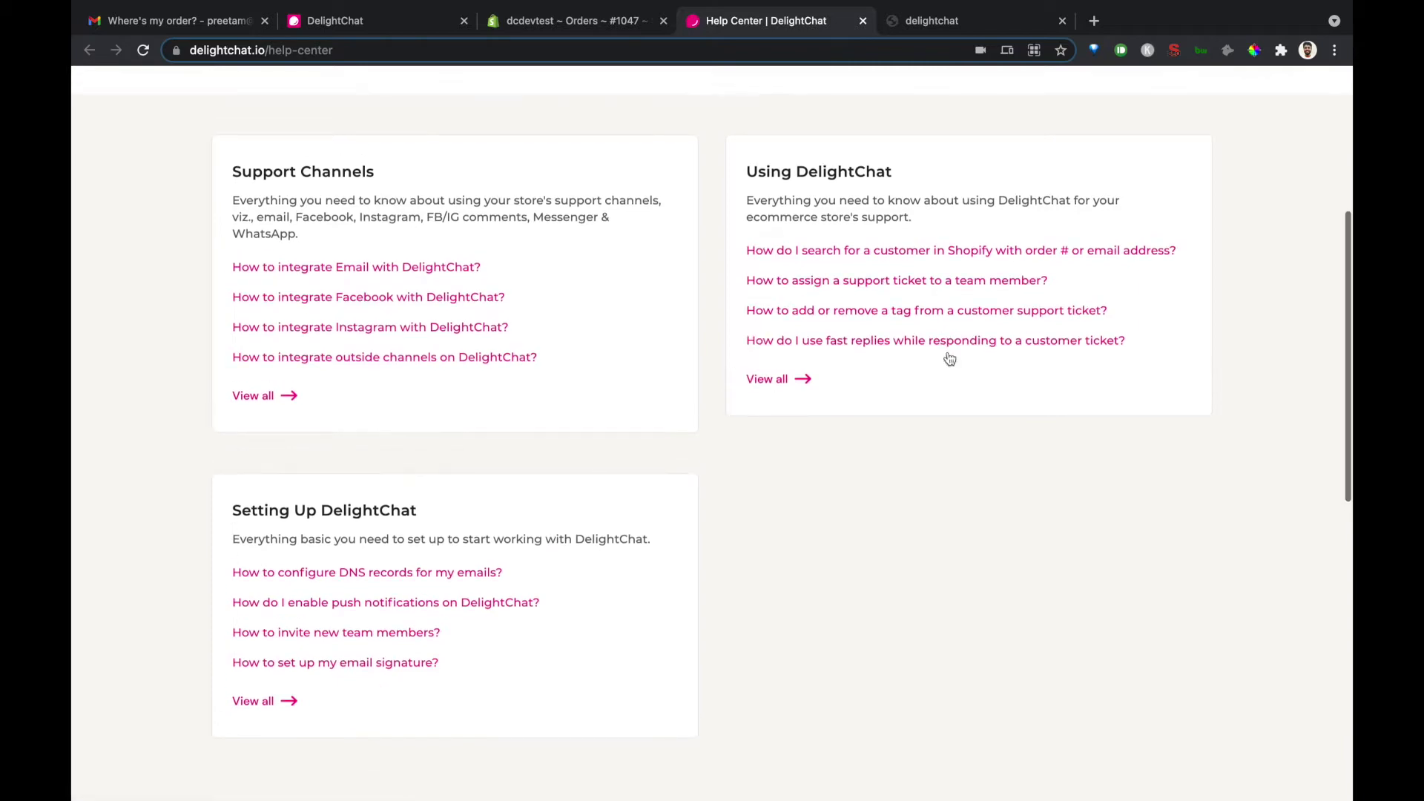
{"action": "scroll", "coordinate": [810, 334], "scroll_direction": "up", "scroll_amount": 1}
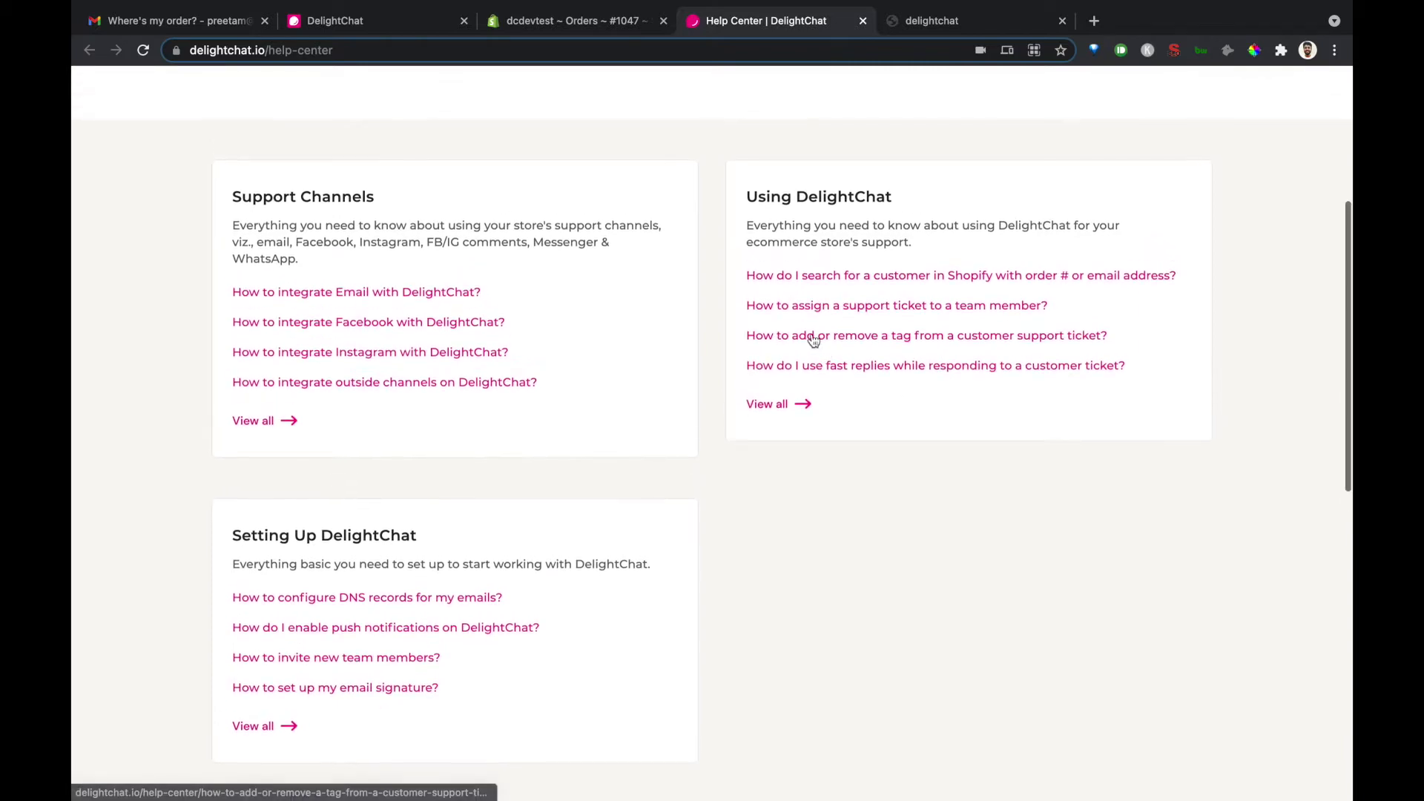
{"action": "left_click", "coordinate": [421, 29]}
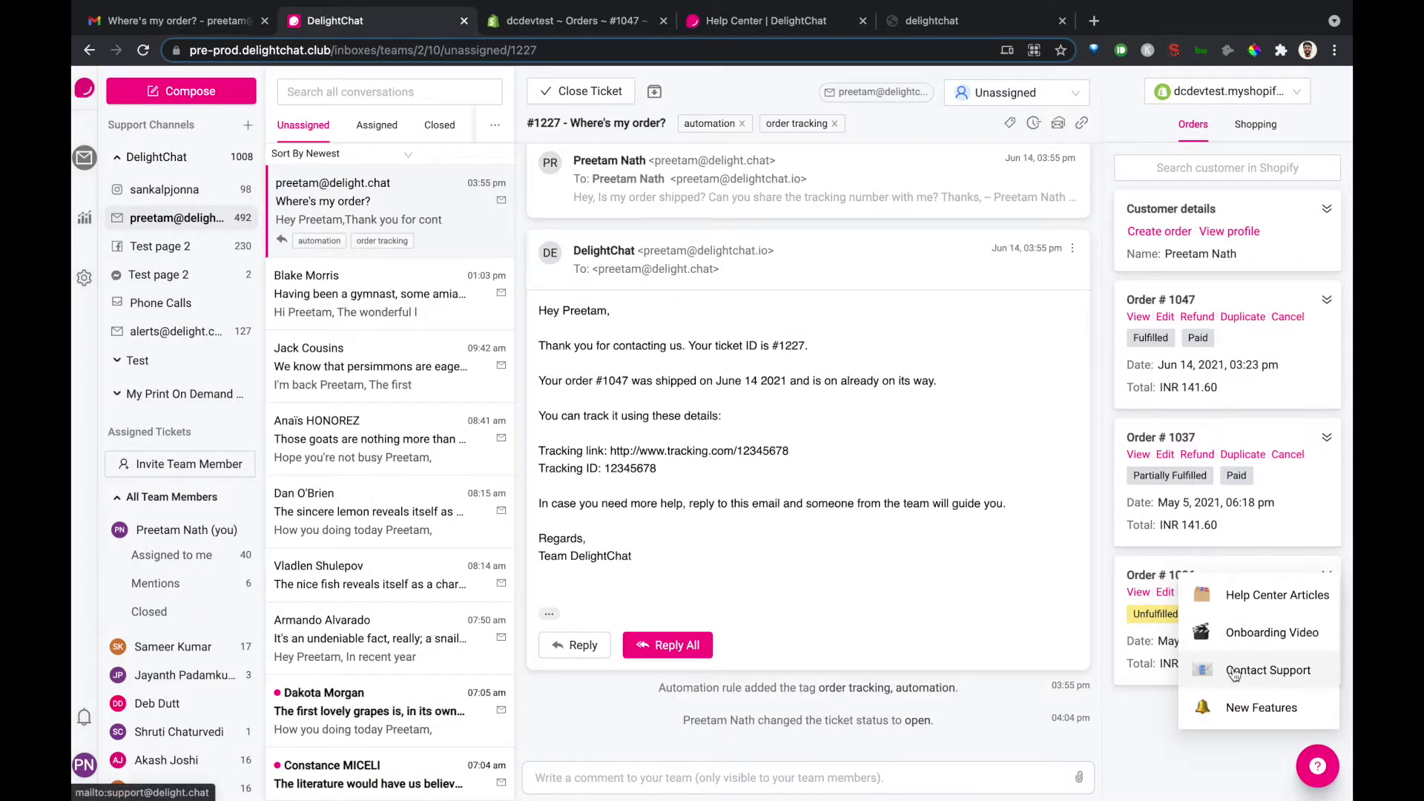
Step: Close the help menu and view the Reporting Overview for 2021-05-14 to 2021-06-14
{"action": "left_click", "coordinate": [1320, 770]}
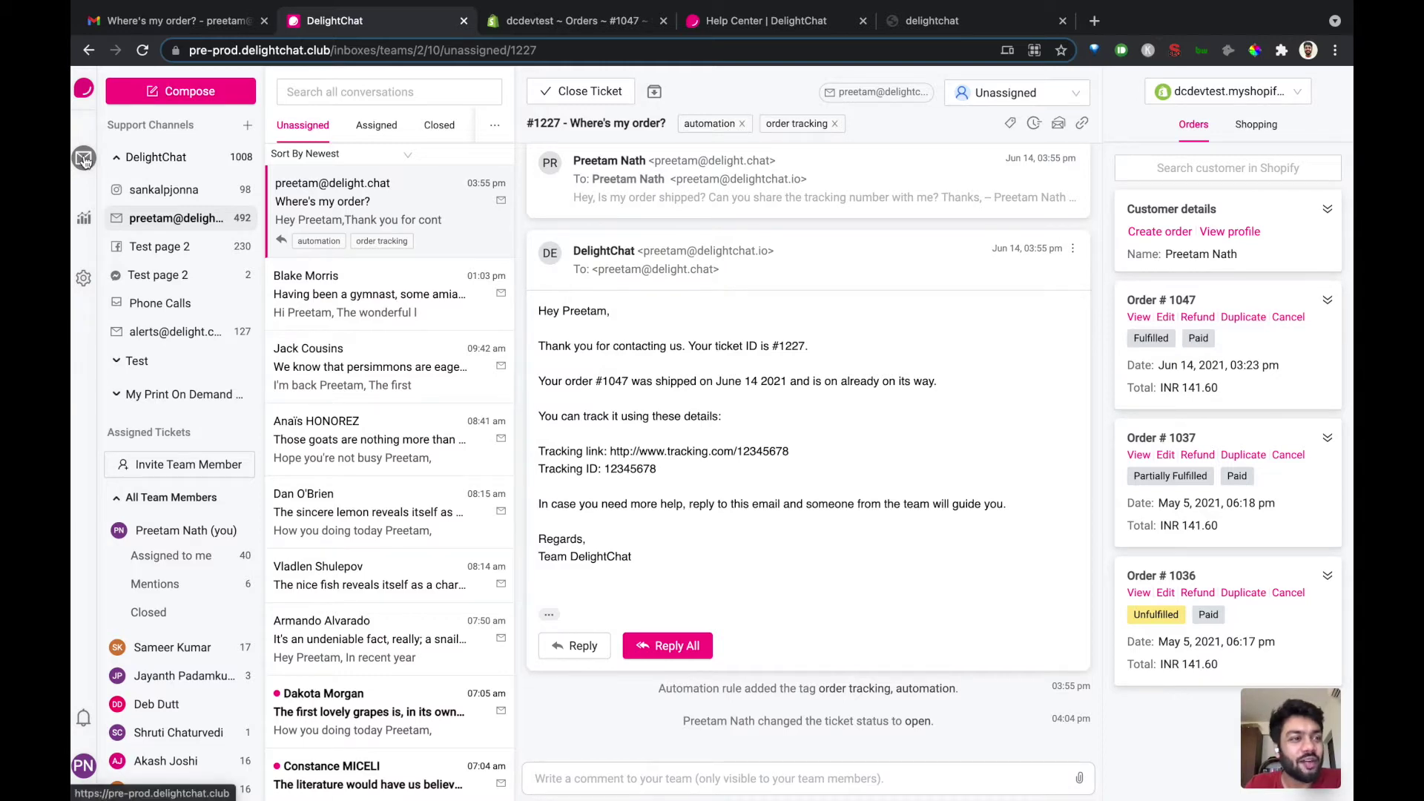
{"action": "left_click", "coordinate": [85, 217]}
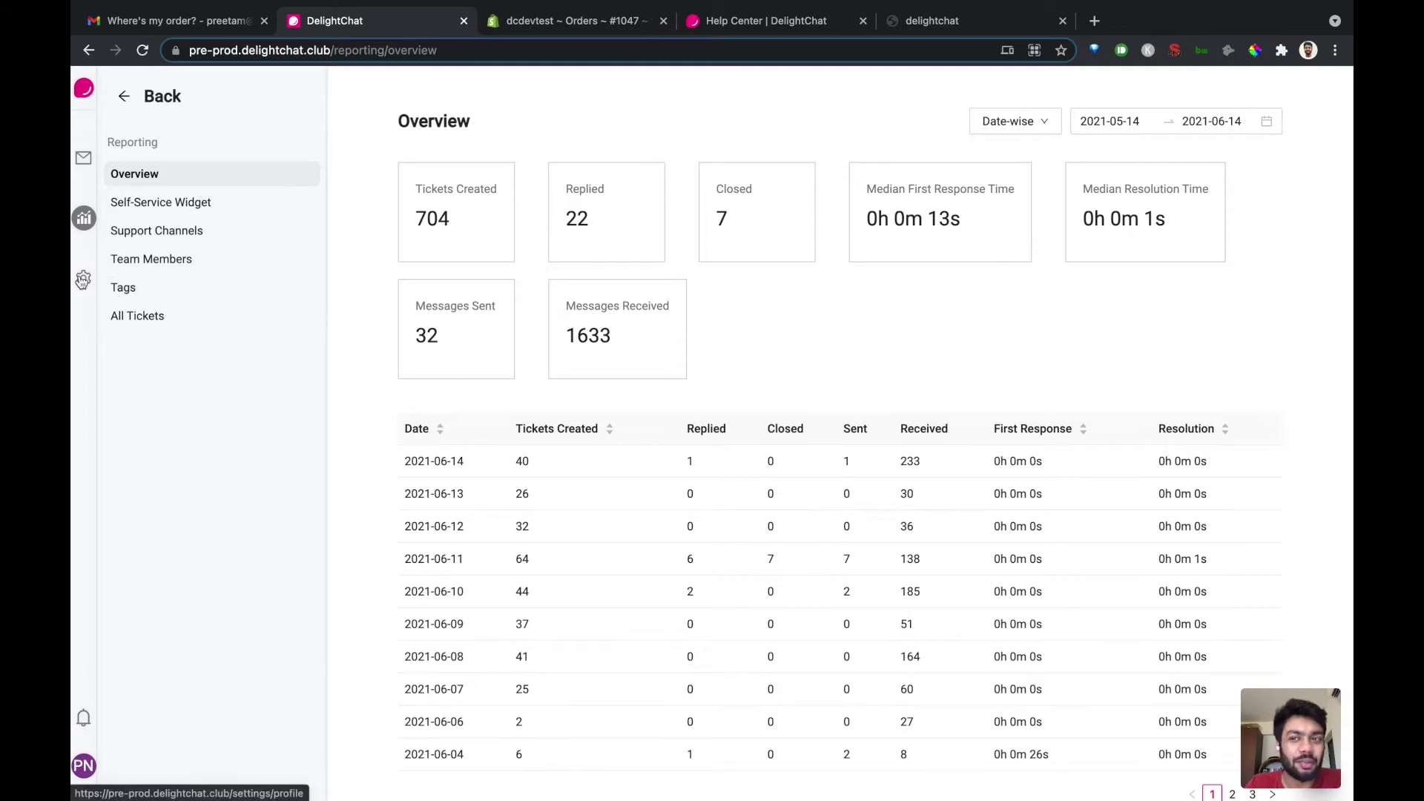
Step: Browse Settings pages Your Profile, Team Members, Support Channels and Integrations, then return to the inbox
{"action": "left_click", "coordinate": [83, 279]}
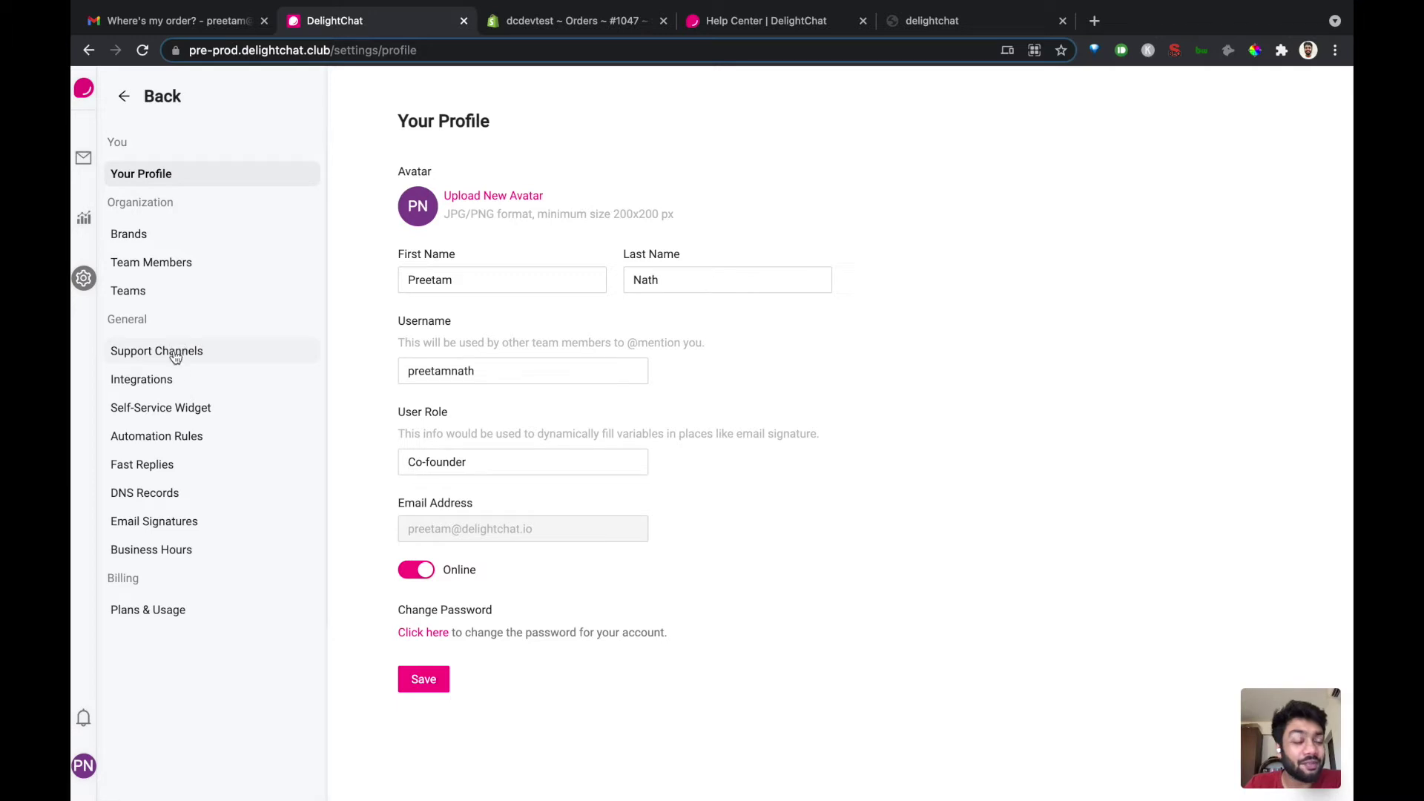
{"action": "left_click", "coordinate": [143, 269]}
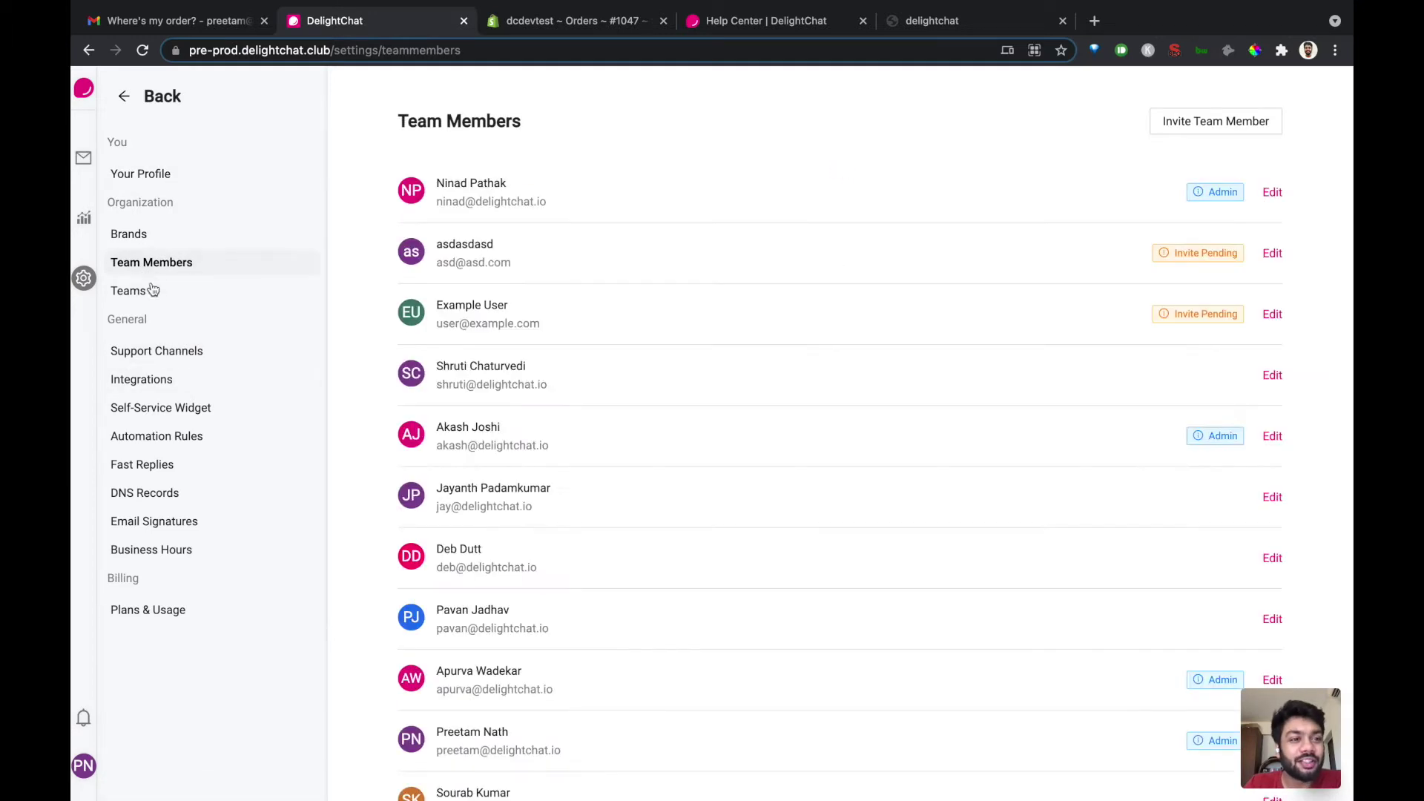
{"action": "left_click", "coordinate": [169, 353]}
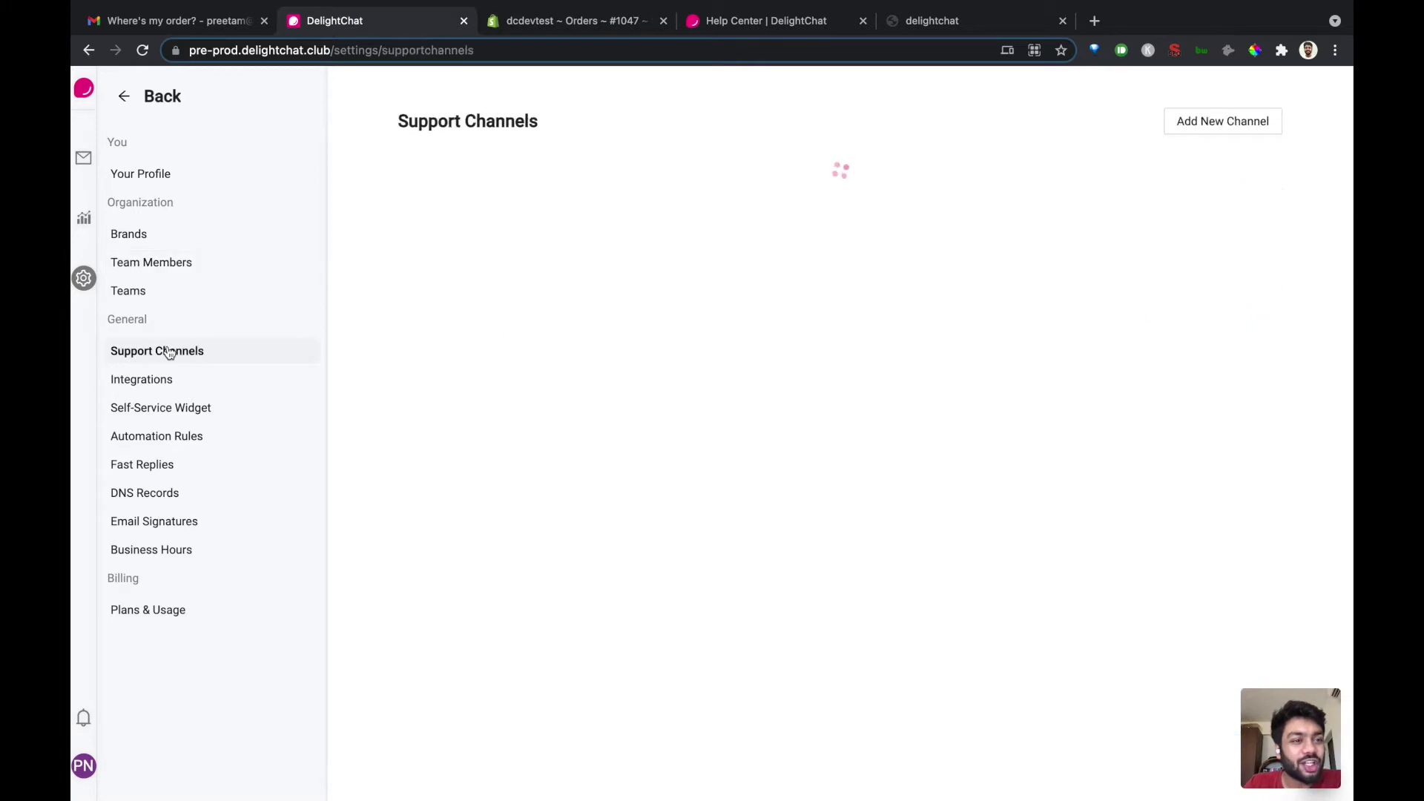
{"action": "left_click", "coordinate": [170, 390]}
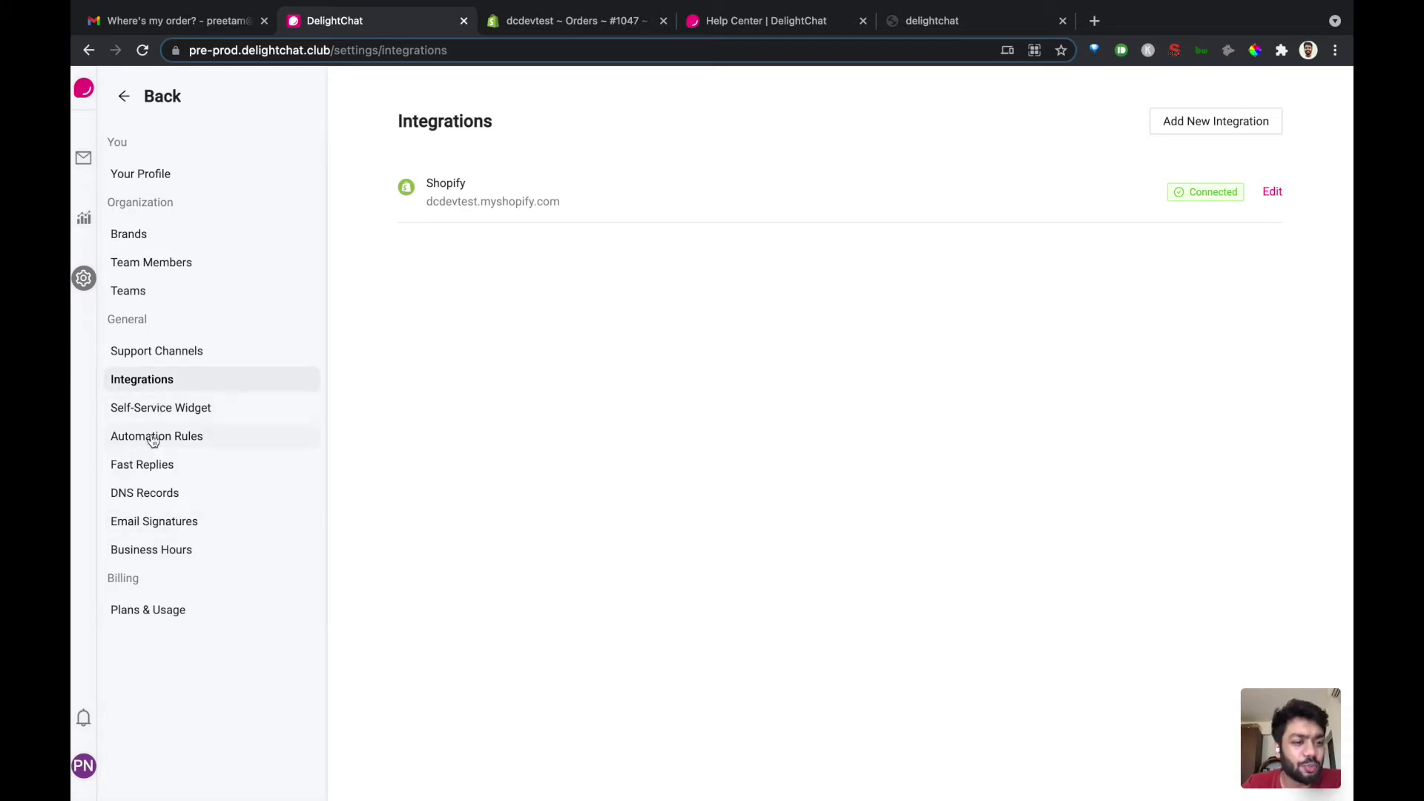
{"action": "left_click", "coordinate": [83, 161]}
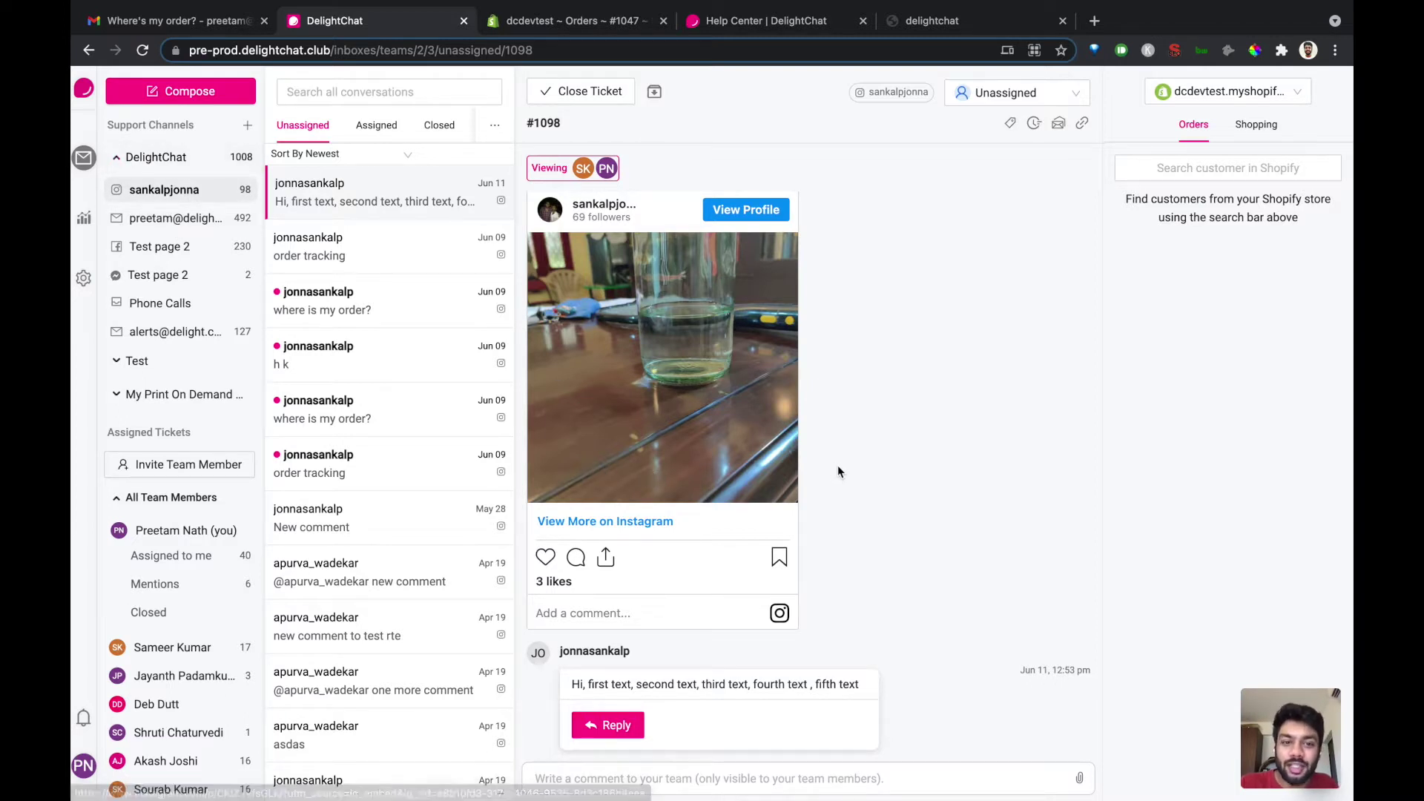
Step: On Instagram ticket #1098, start and cancel a reply to the customer's comment, then reopen its options
{"action": "scroll", "coordinate": [840, 461], "scroll_direction": "down", "scroll_amount": 1}
{"action": "left_click", "coordinate": [869, 673]}
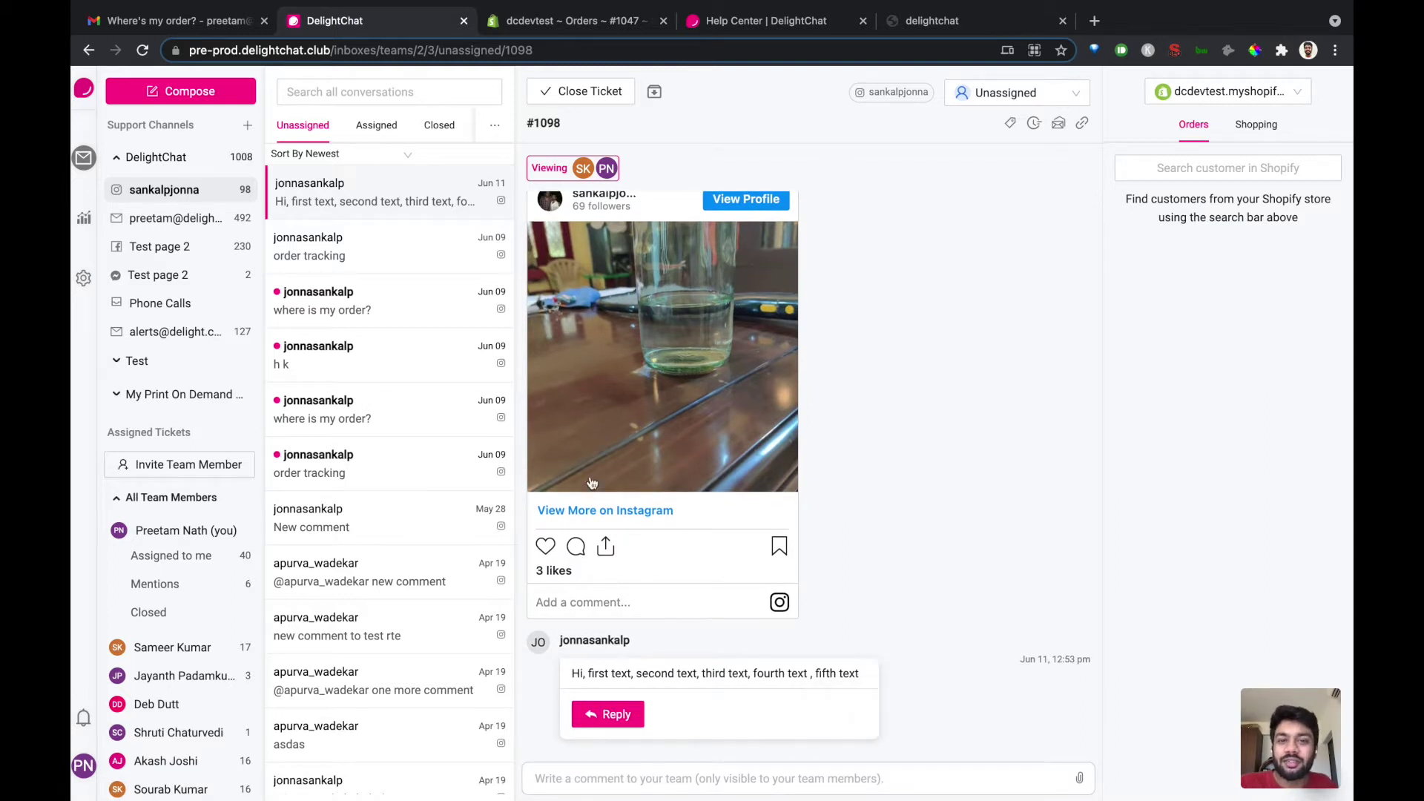
{"action": "left_click", "coordinate": [613, 720]}
{"action": "key", "text": "Escape"}
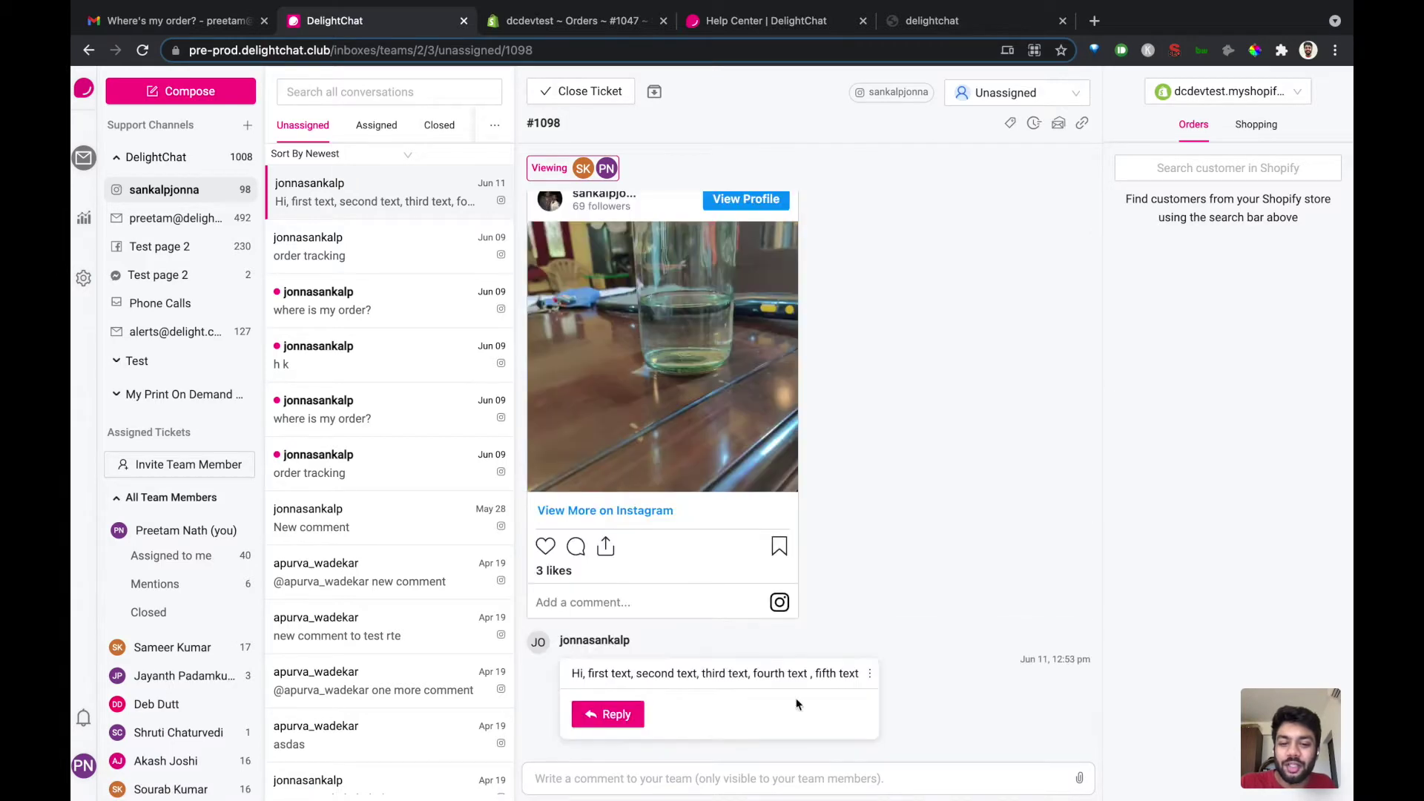
{"action": "left_click", "coordinate": [870, 674]}
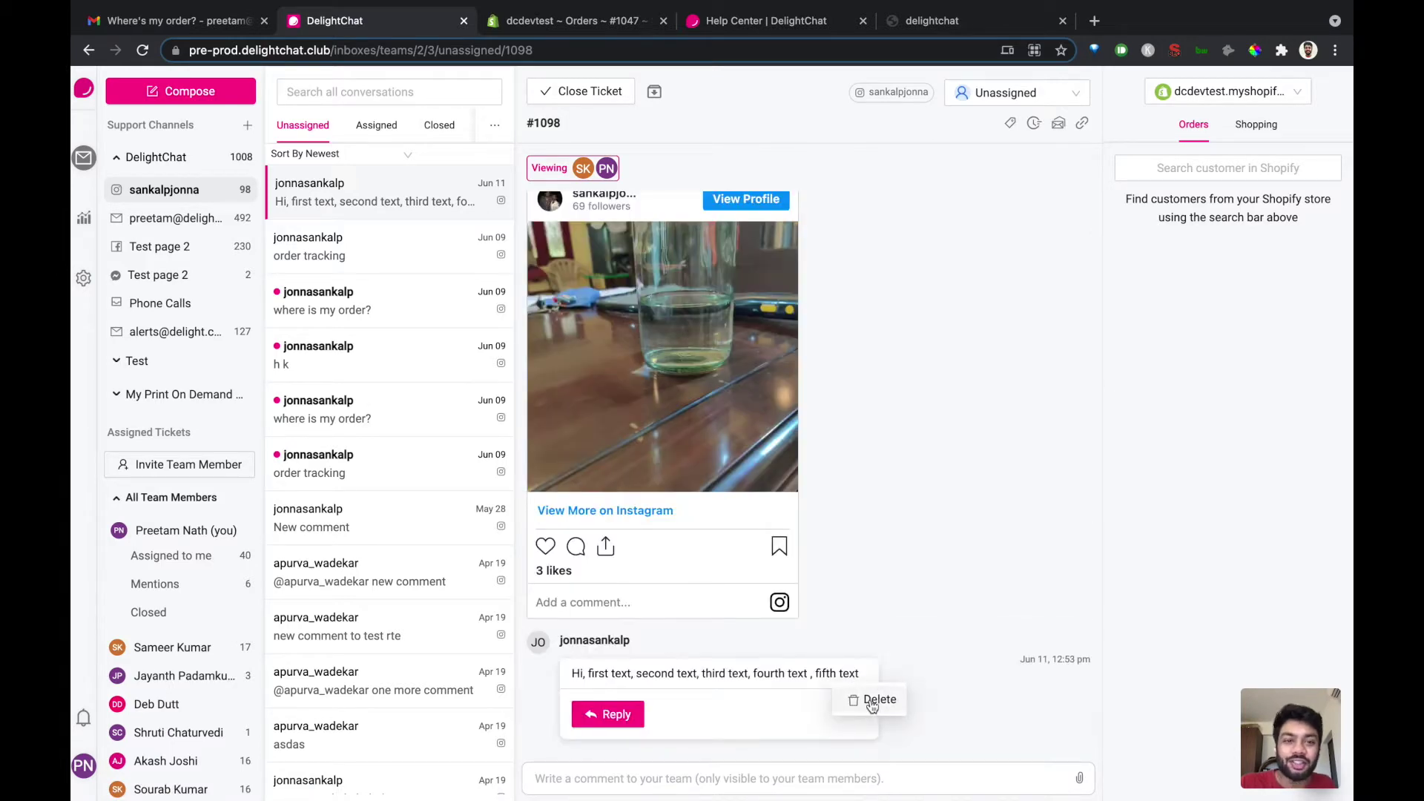
Step: In the Test page 2 Facebook inbox, start a private Messenger message to the customer and close it
{"action": "left_click", "coordinate": [181, 246]}
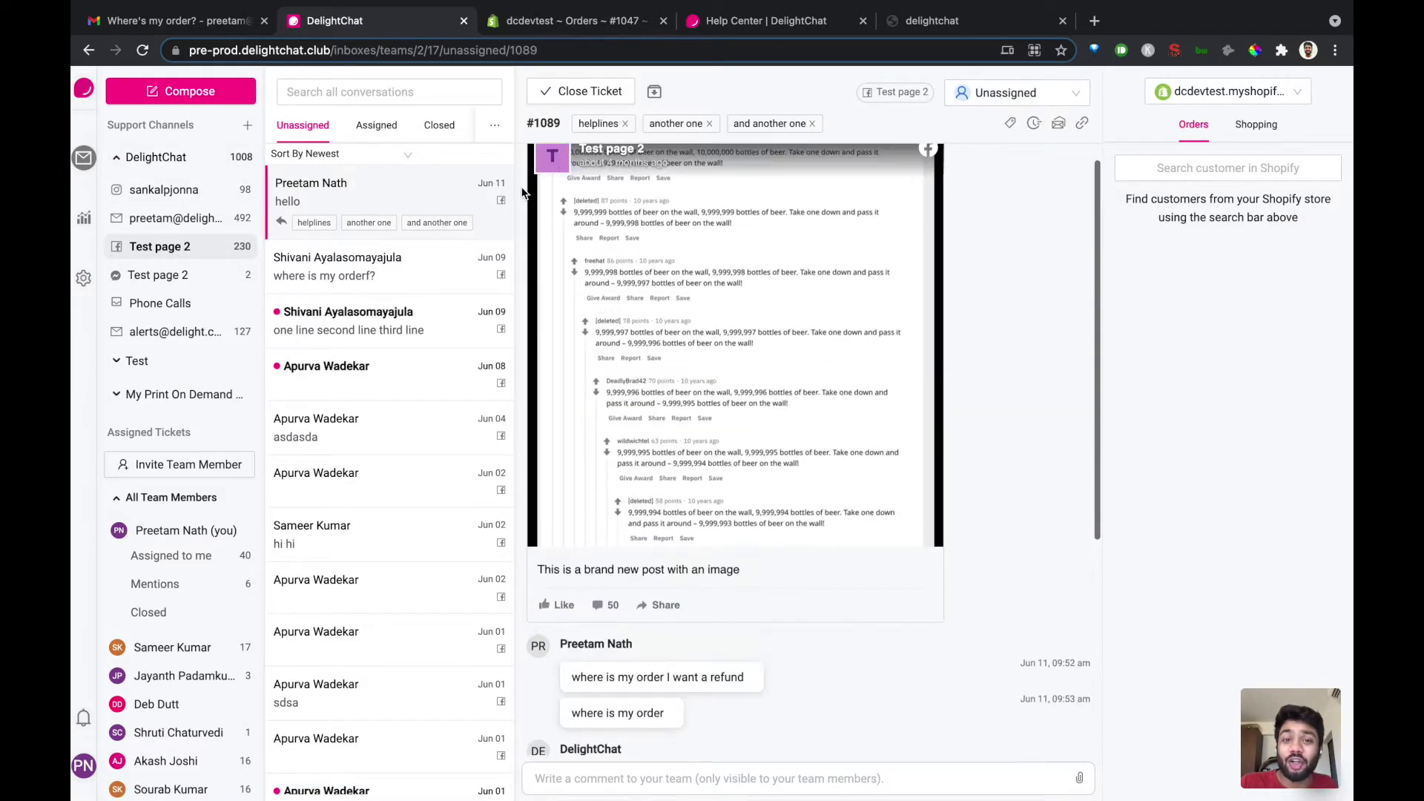
{"action": "left_click", "coordinate": [754, 336]}
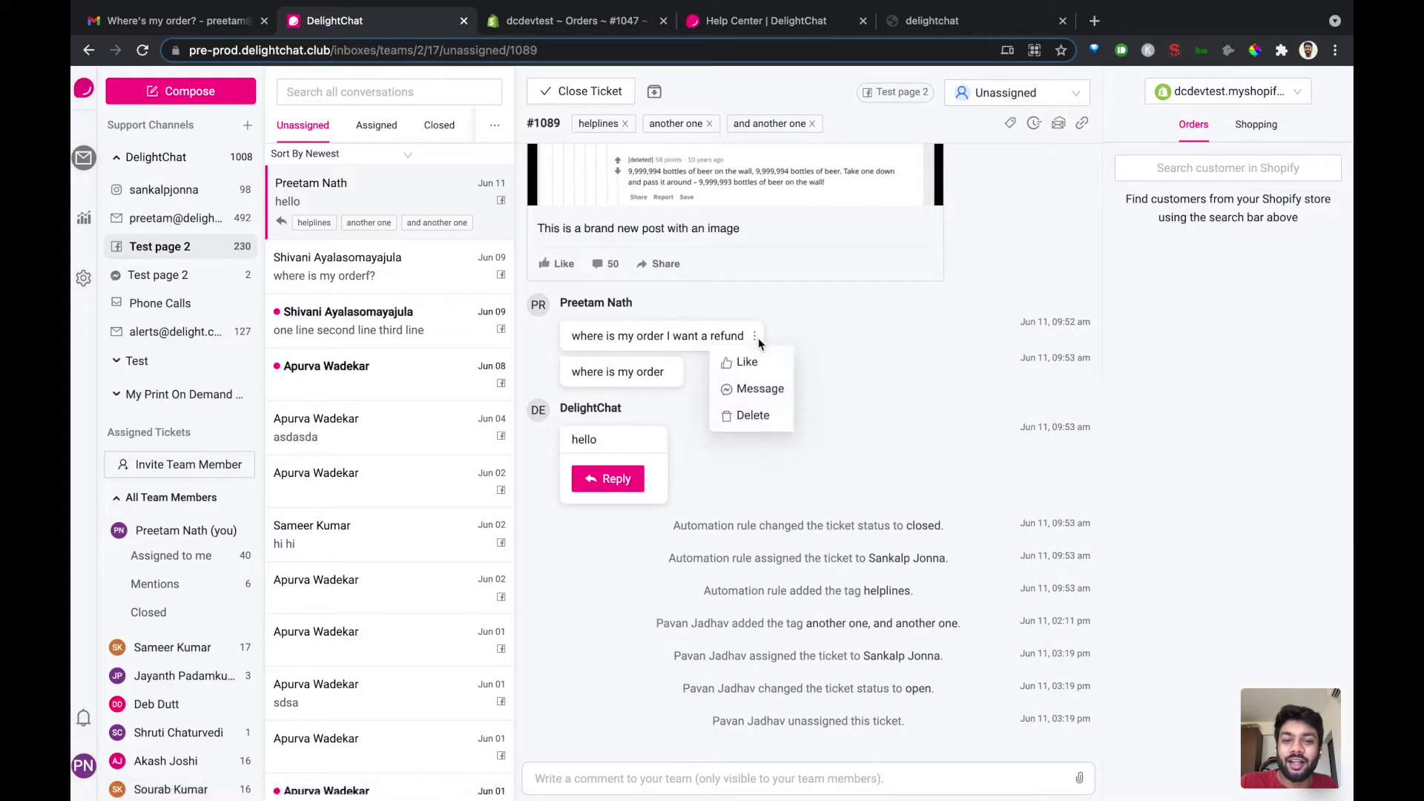
{"action": "left_click", "coordinate": [762, 387]}
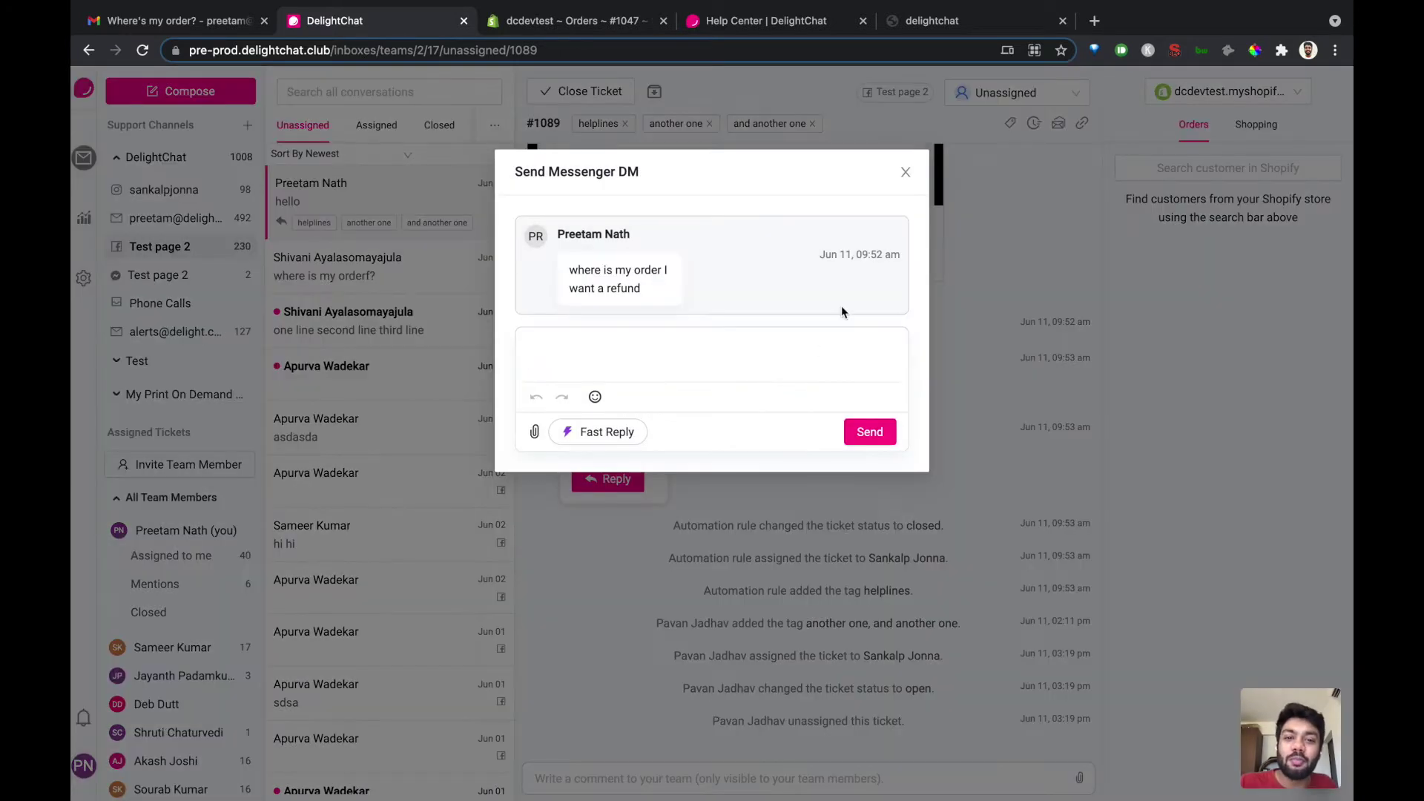
{"action": "left_click", "coordinate": [904, 174]}
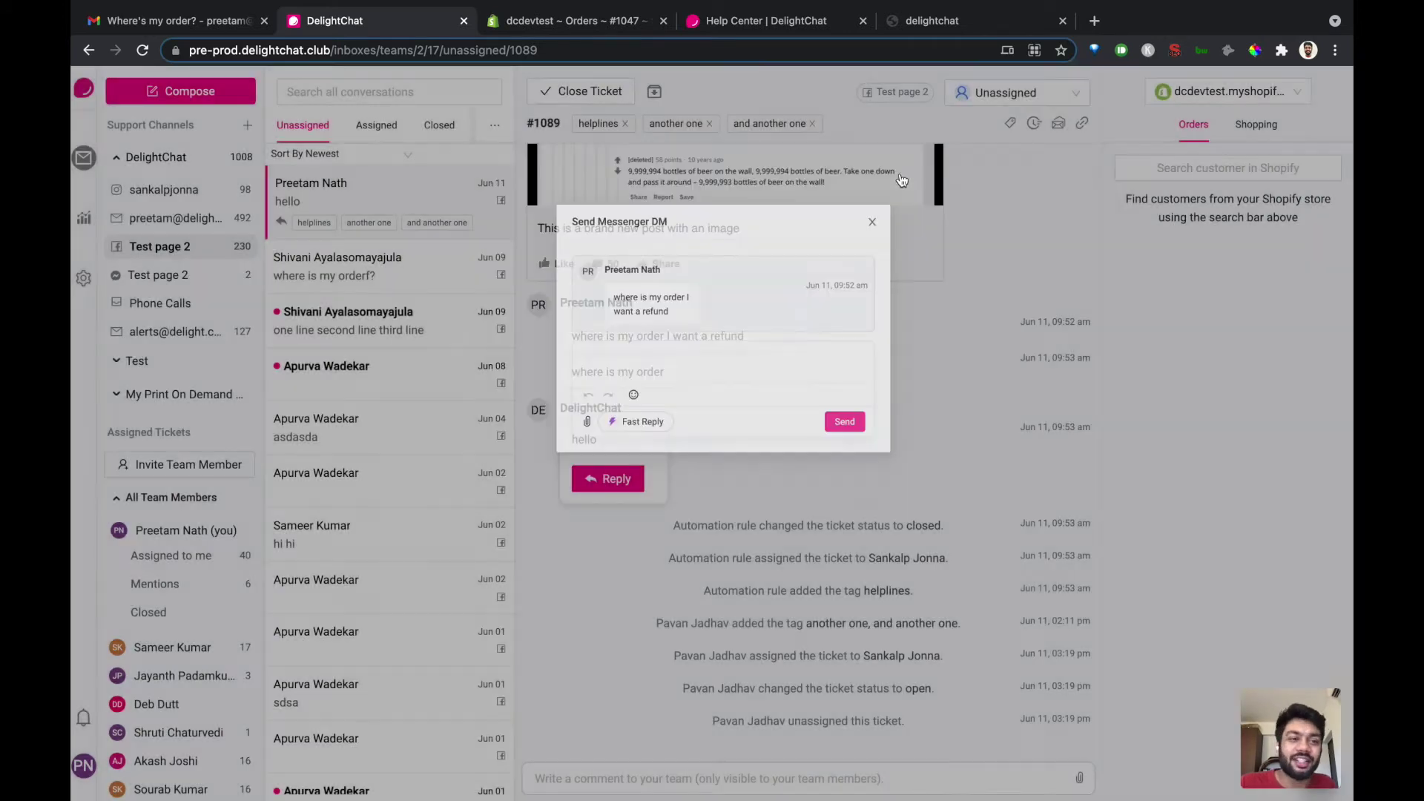
Step: View the assigned conversations in Messenger Test page 2, then switch to the email inbox
{"action": "left_click", "coordinate": [154, 276]}
{"action": "left_click", "coordinate": [377, 126]}
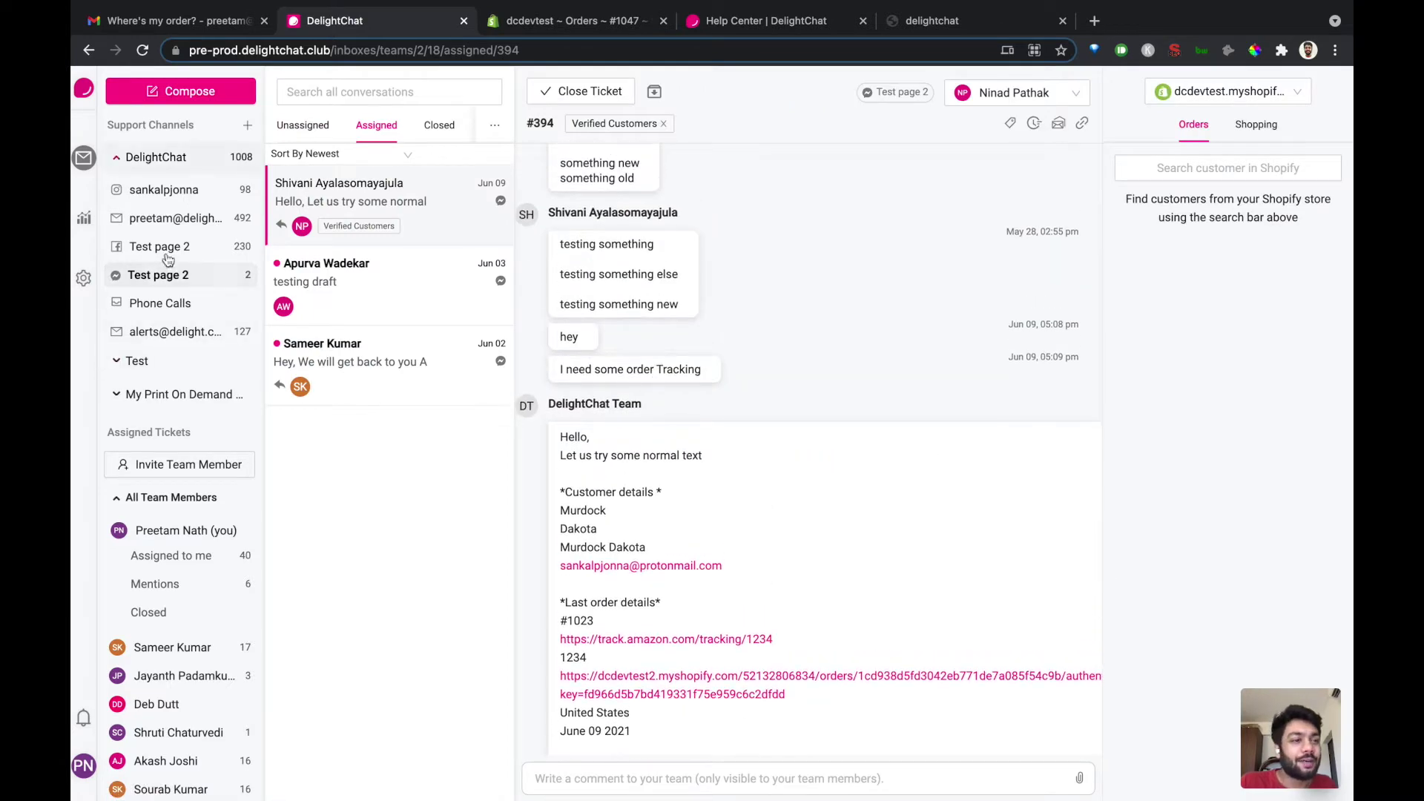
{"action": "left_click", "coordinate": [164, 224]}
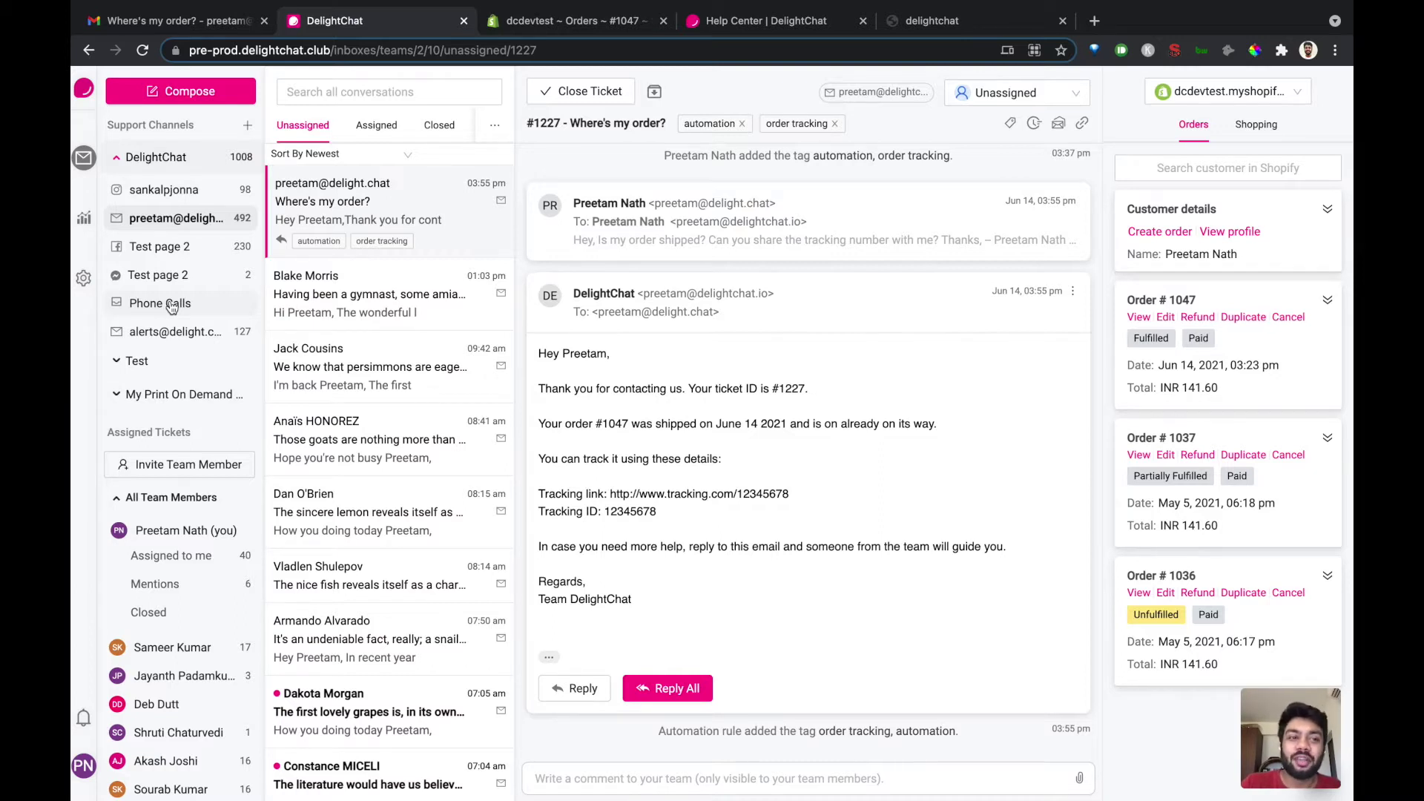
Step: Check the empty Phone Calls inbox, start and cancel a new ticket, then return to the email inbox
{"action": "left_click", "coordinate": [171, 306]}
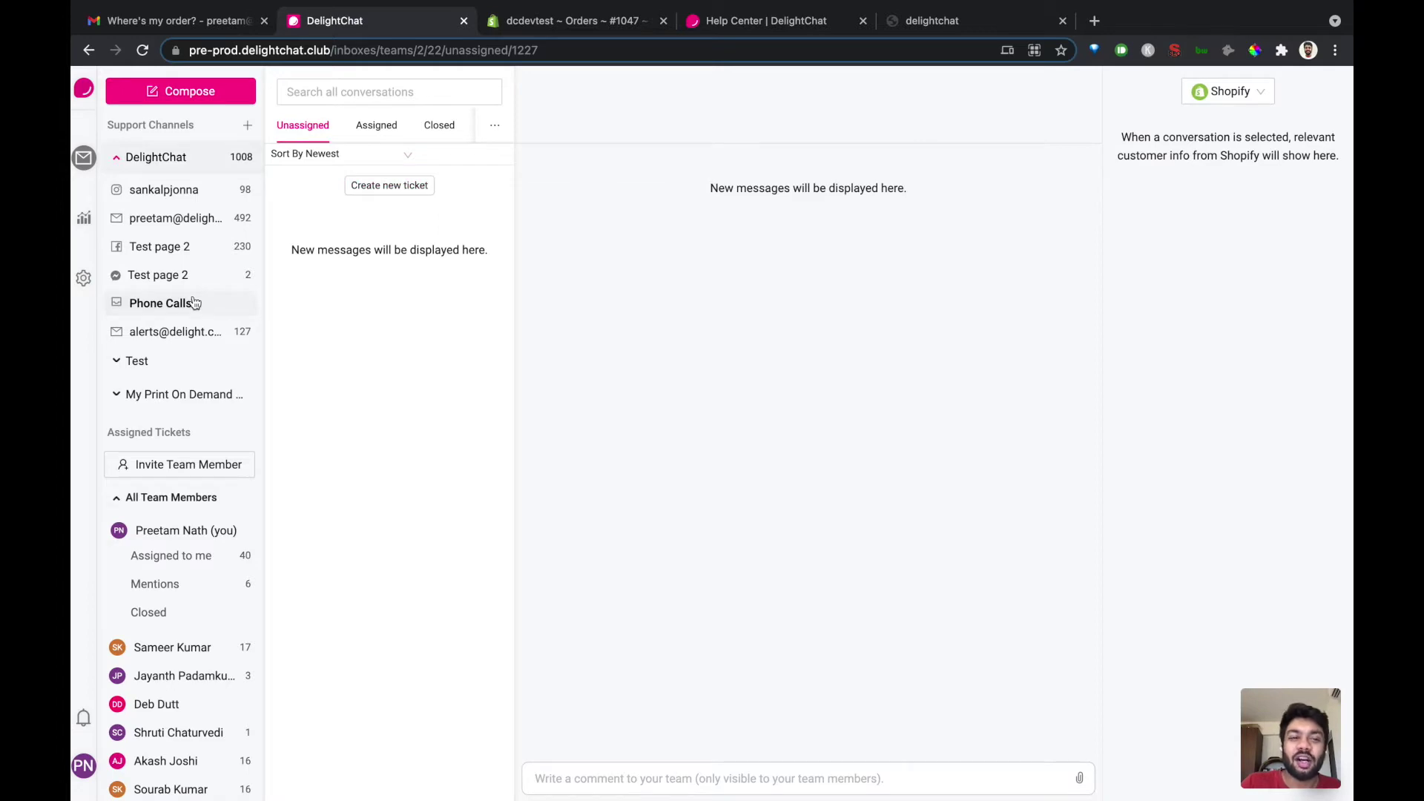
{"action": "left_click", "coordinate": [397, 187]}
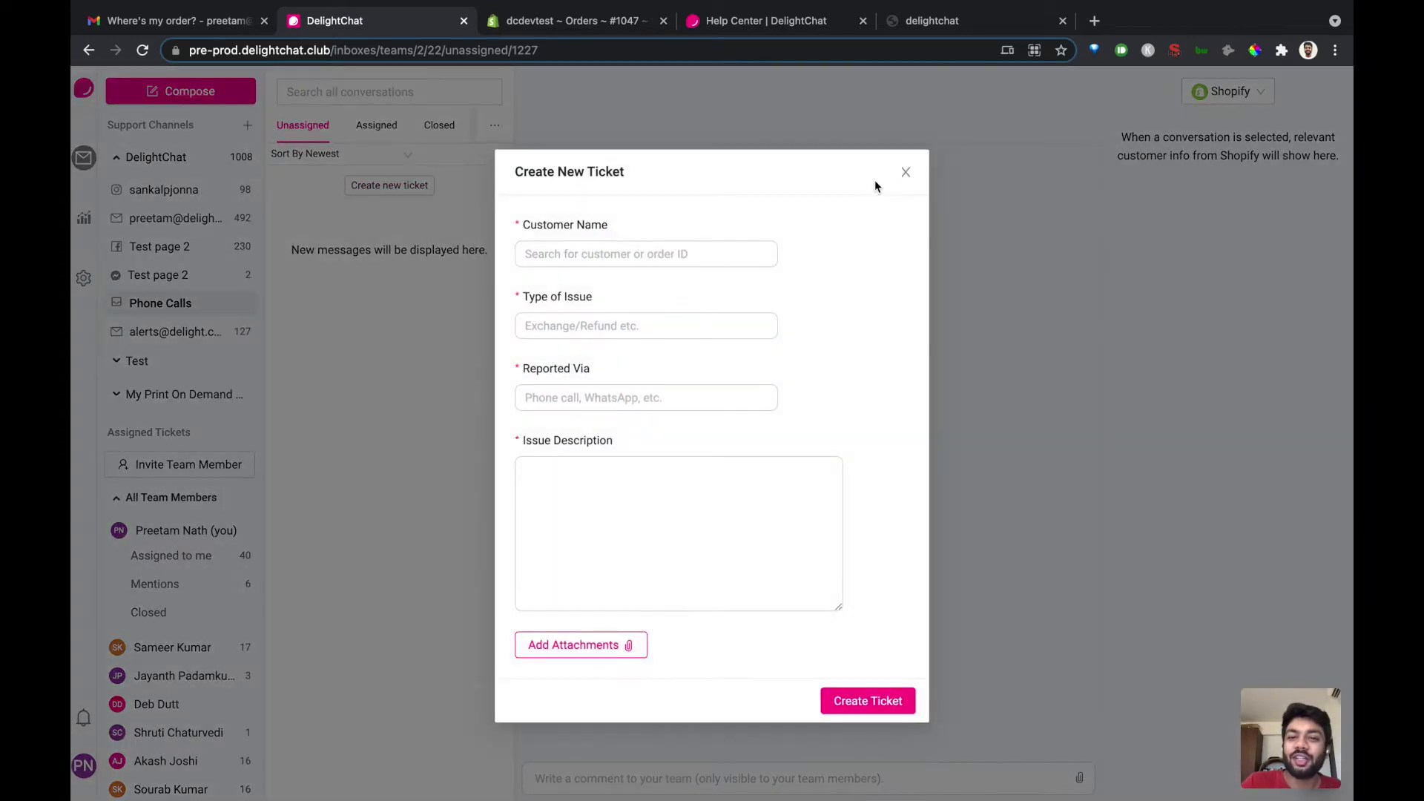
{"action": "left_click", "coordinate": [905, 175]}
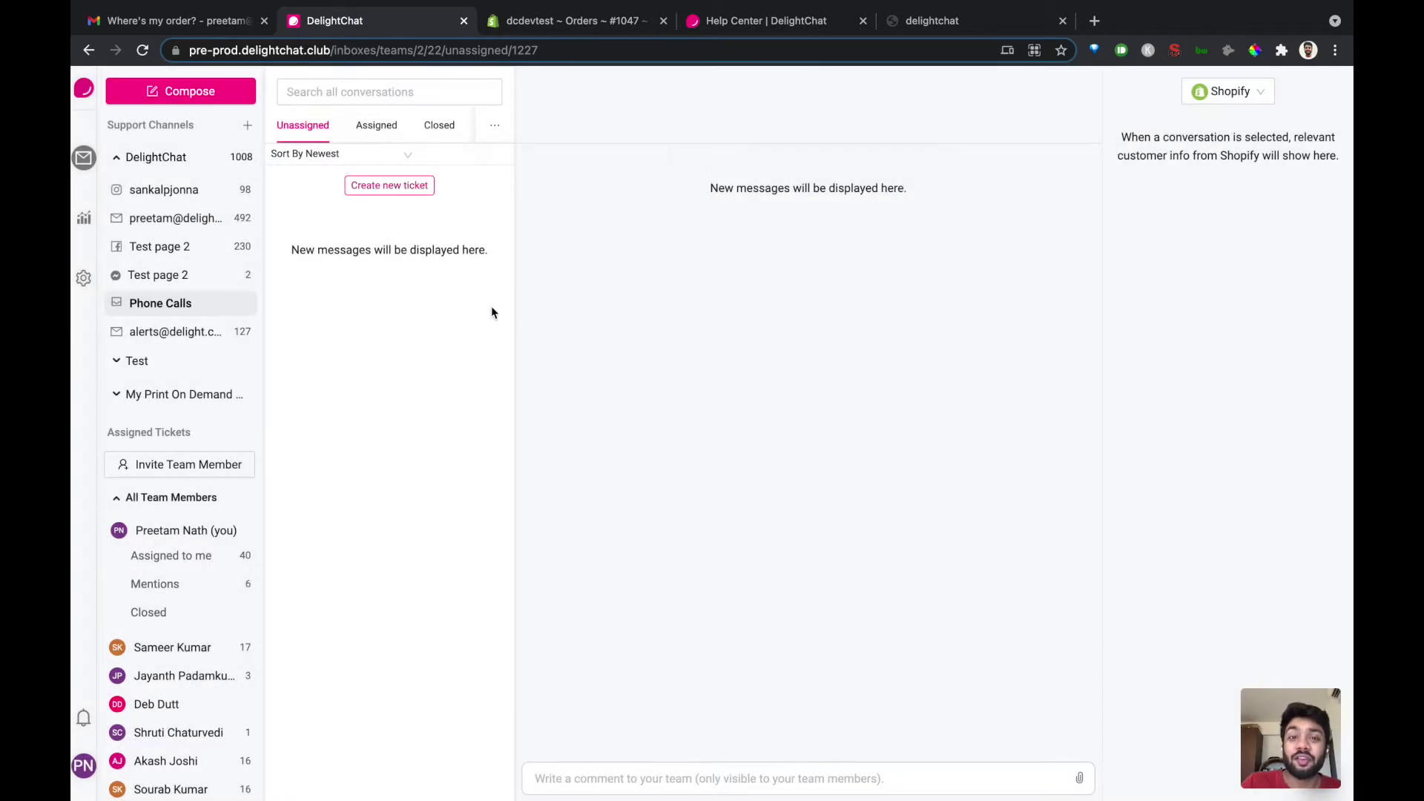
{"action": "left_click", "coordinate": [174, 221]}
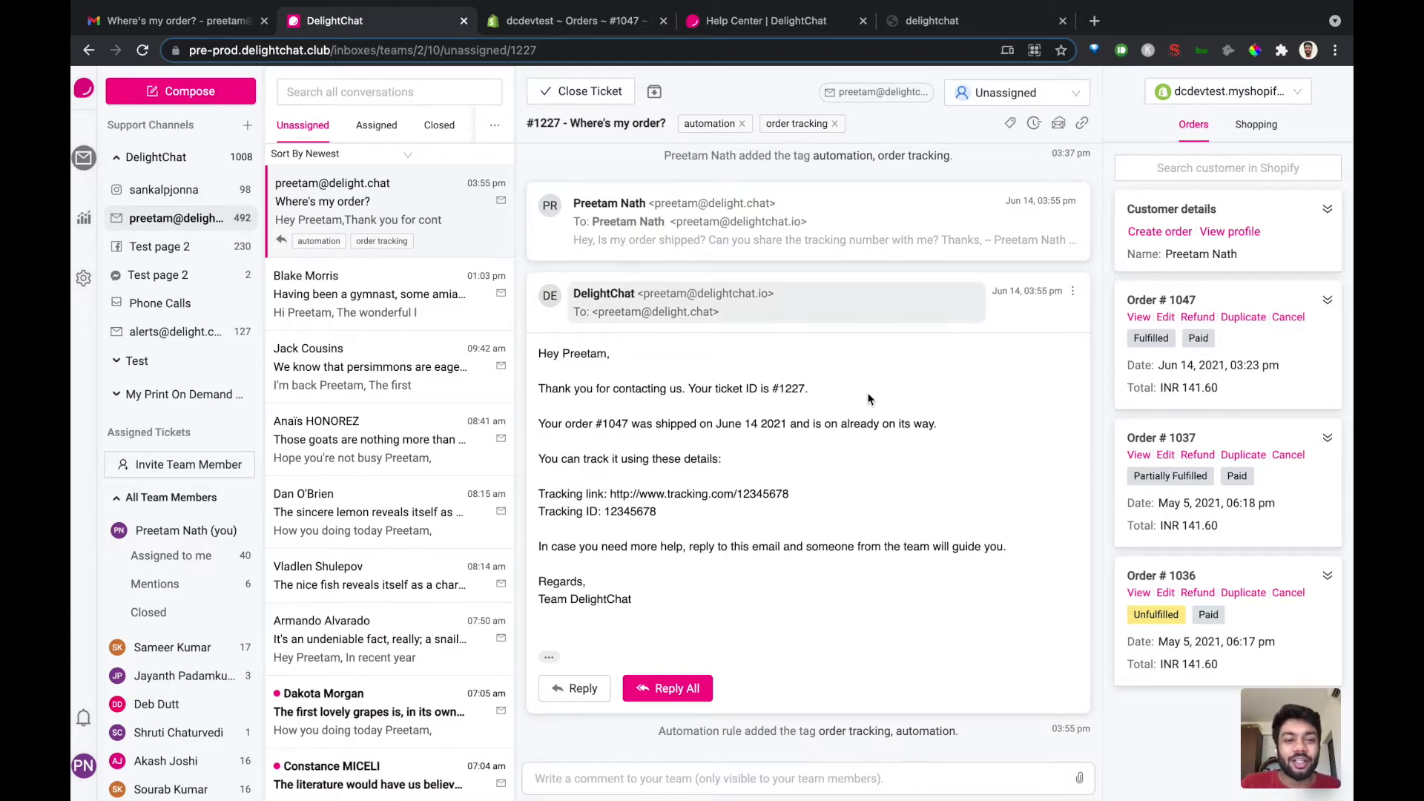
Step: Expand the customer's original message on ticket #1227 and scroll through the thread
{"action": "scroll", "coordinate": [788, 439], "scroll_direction": "up", "scroll_amount": 1}
{"action": "scroll", "coordinate": [788, 439], "scroll_direction": "up", "scroll_amount": 1}
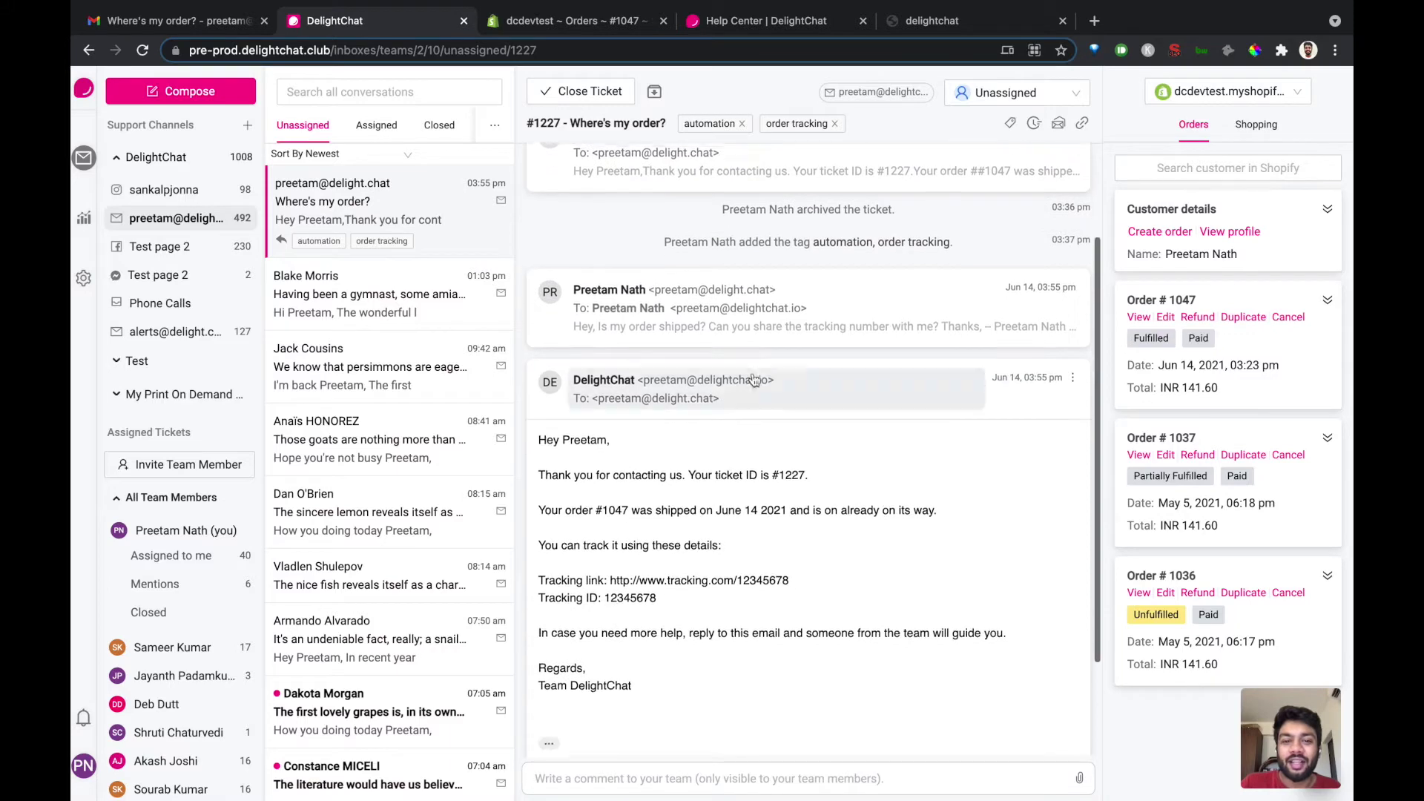
{"action": "left_click", "coordinate": [593, 341]}
{"action": "scroll", "coordinate": [587, 304], "scroll_direction": "down", "scroll_amount": 2}
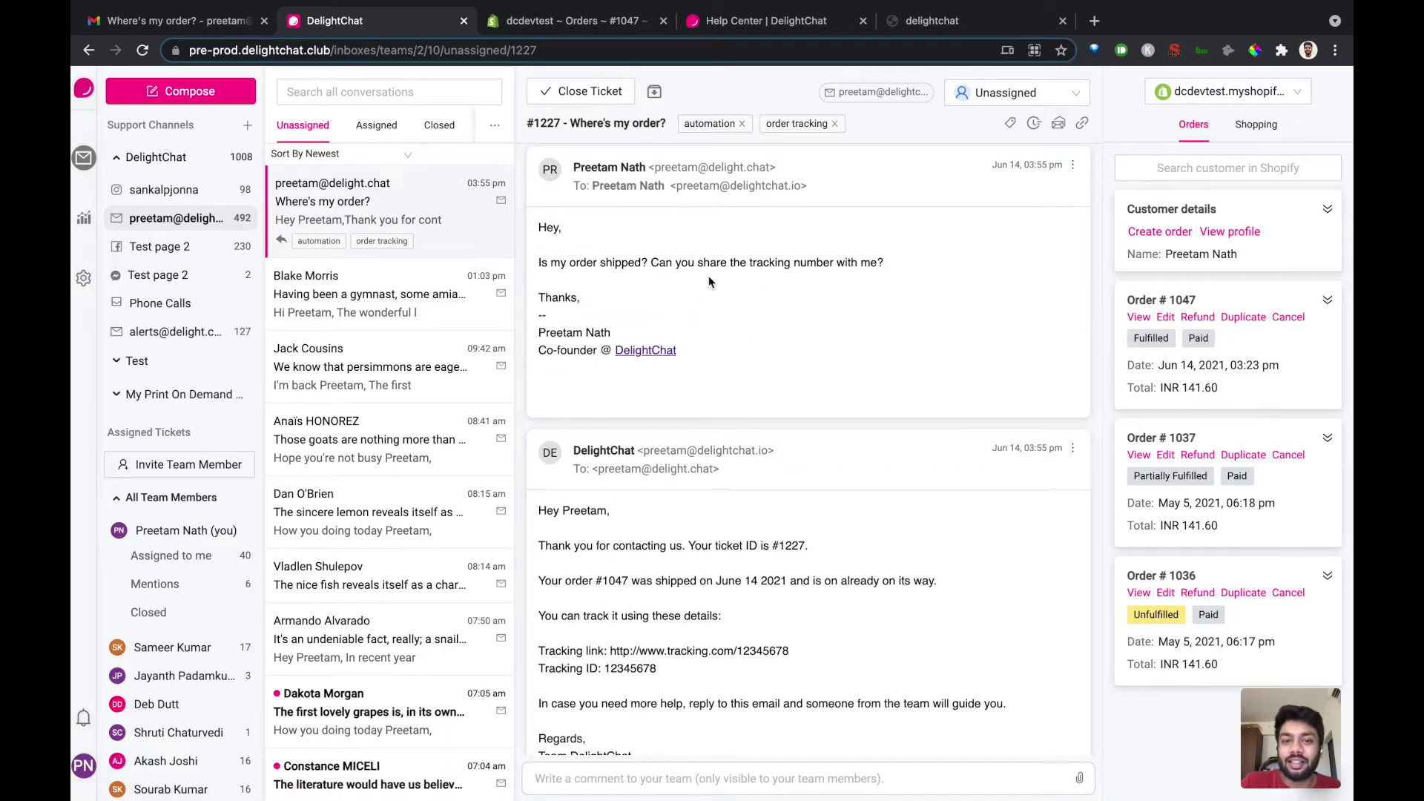
{"action": "scroll", "coordinate": [661, 280], "scroll_direction": "down", "scroll_amount": 2}
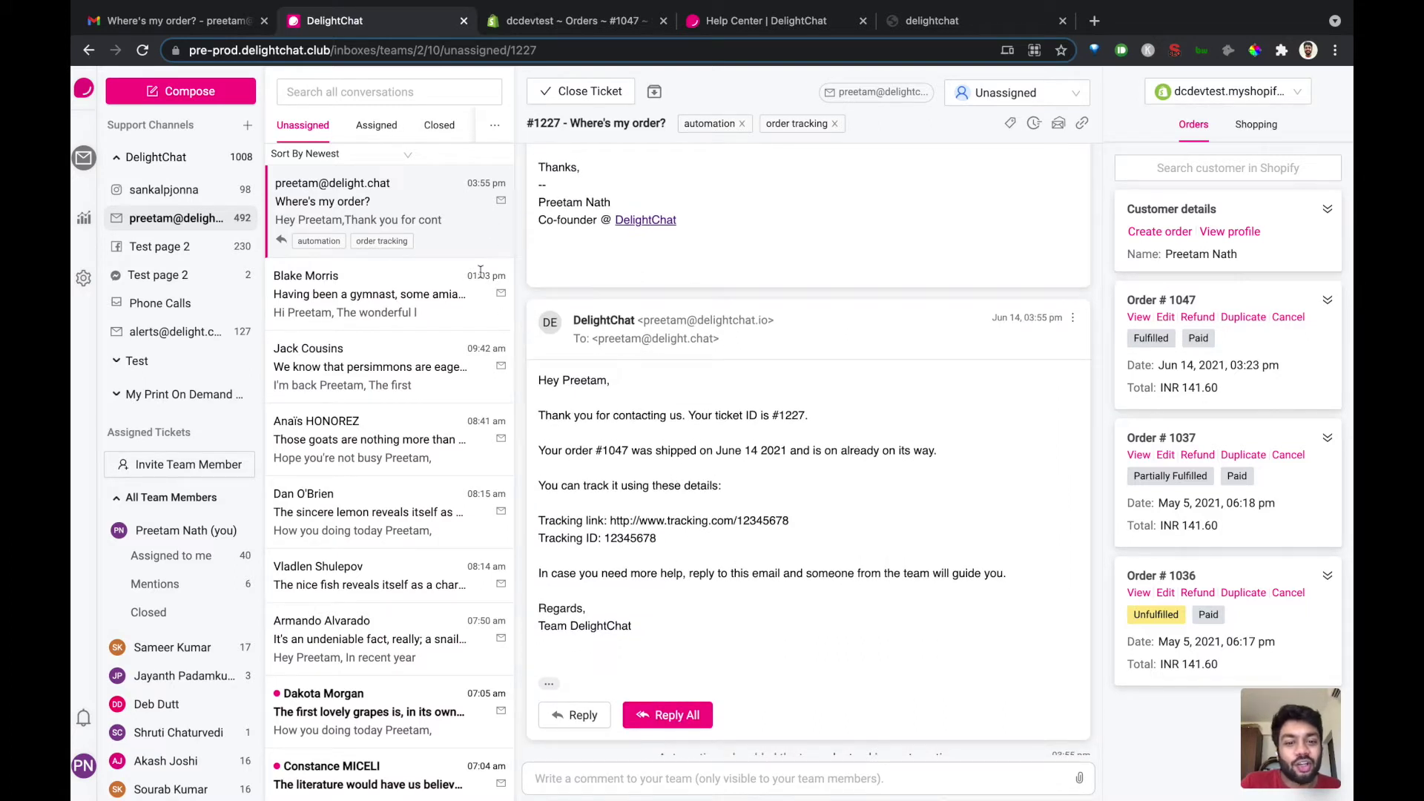
{"action": "scroll", "coordinate": [719, 456], "scroll_direction": "down", "scroll_amount": 1}
{"action": "scroll", "coordinate": [720, 455], "scroll_direction": "down", "scroll_amount": 1}
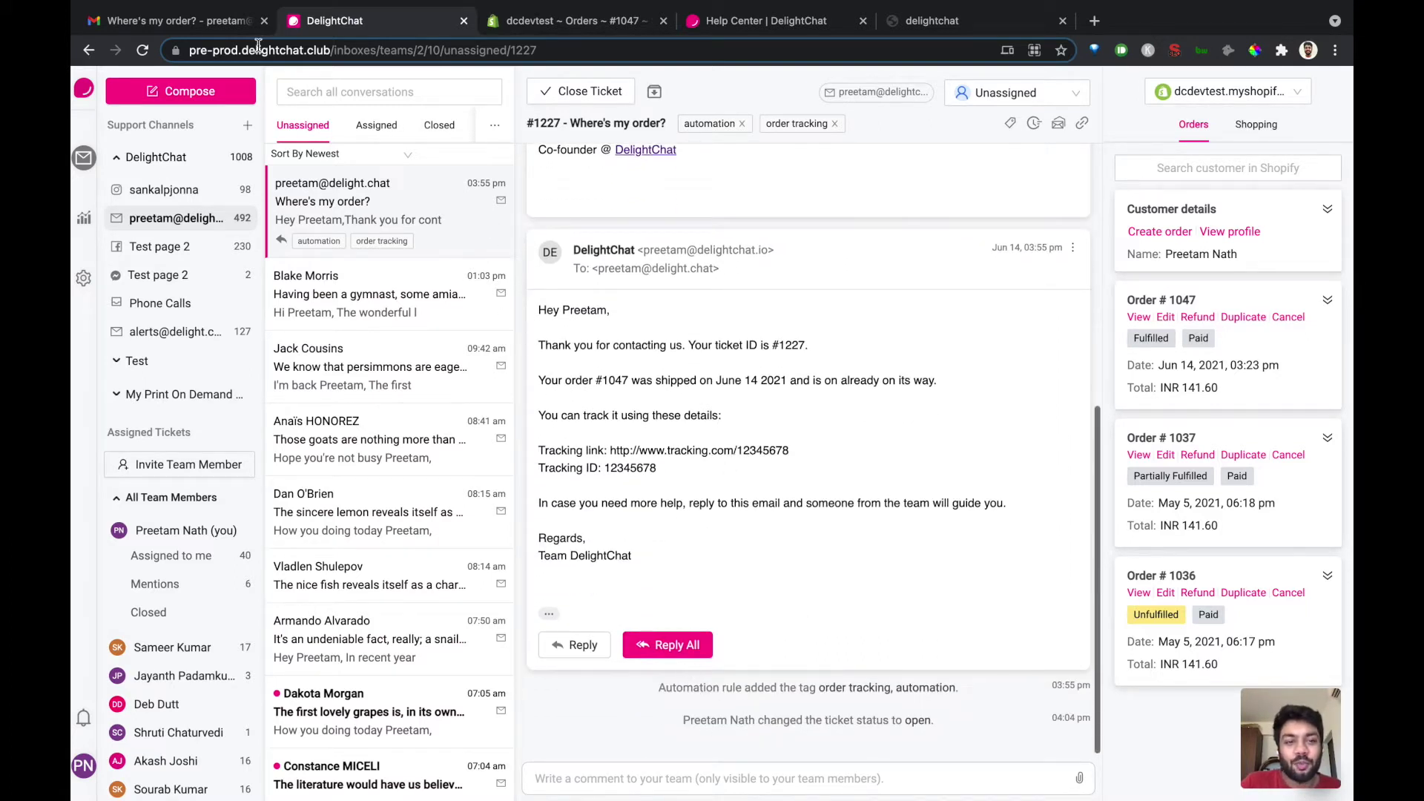
Step: Compare the same conversation in Gmail, then return to ticket #1227 in DelightChat
{"action": "left_click", "coordinate": [212, 23]}
{"action": "scroll", "coordinate": [416, 364], "scroll_direction": "down", "scroll_amount": 1}
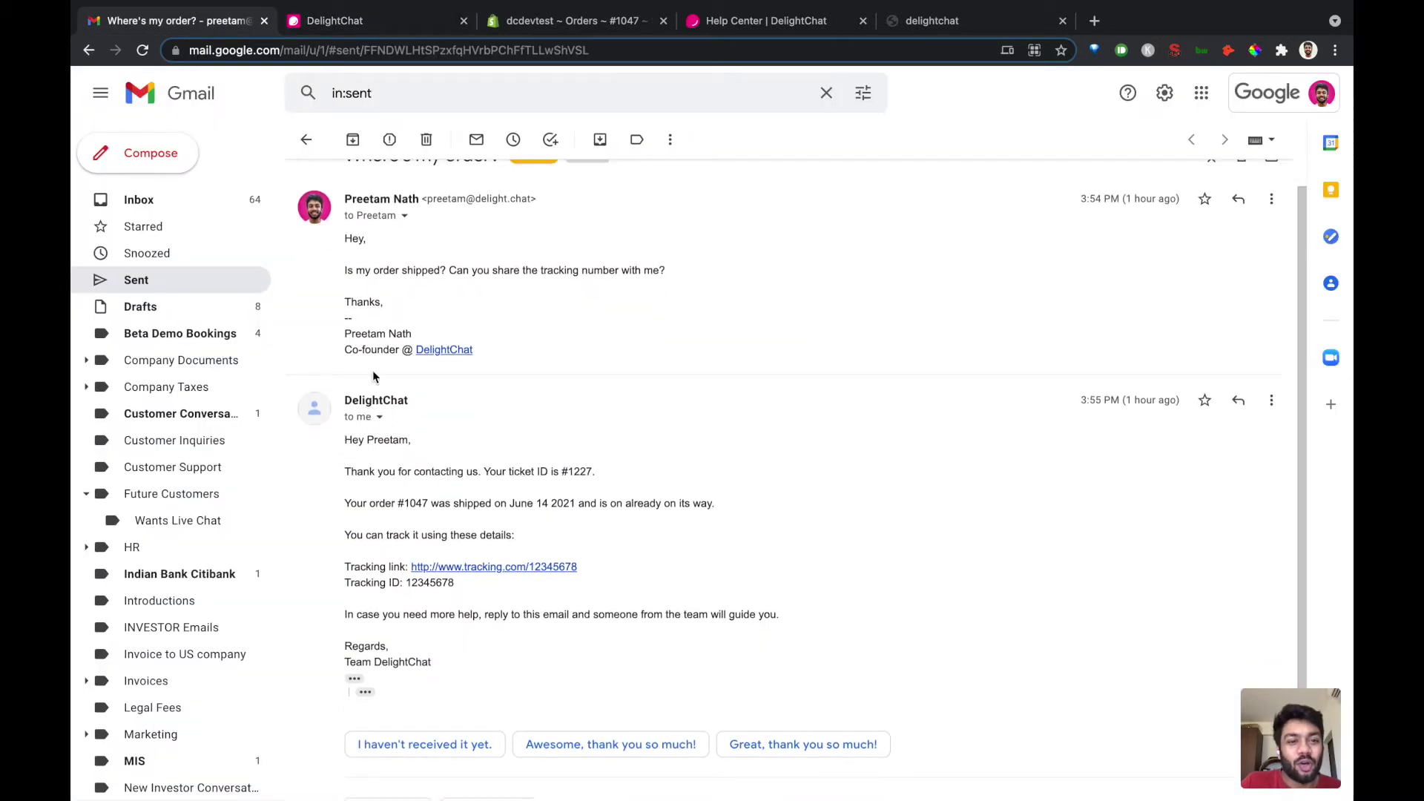
{"action": "scroll", "coordinate": [377, 379], "scroll_direction": "up", "scroll_amount": 1}
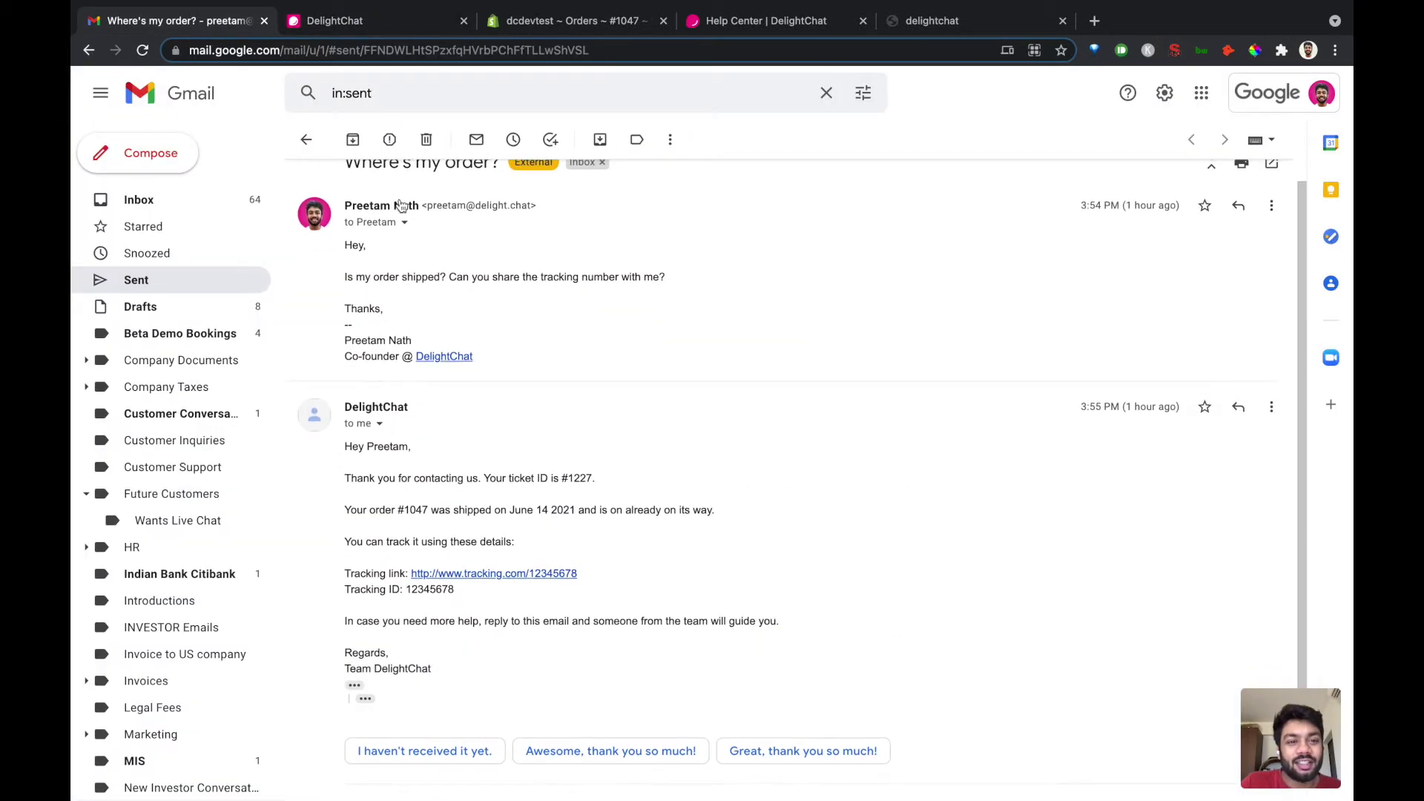
{"action": "left_click", "coordinate": [356, 19]}
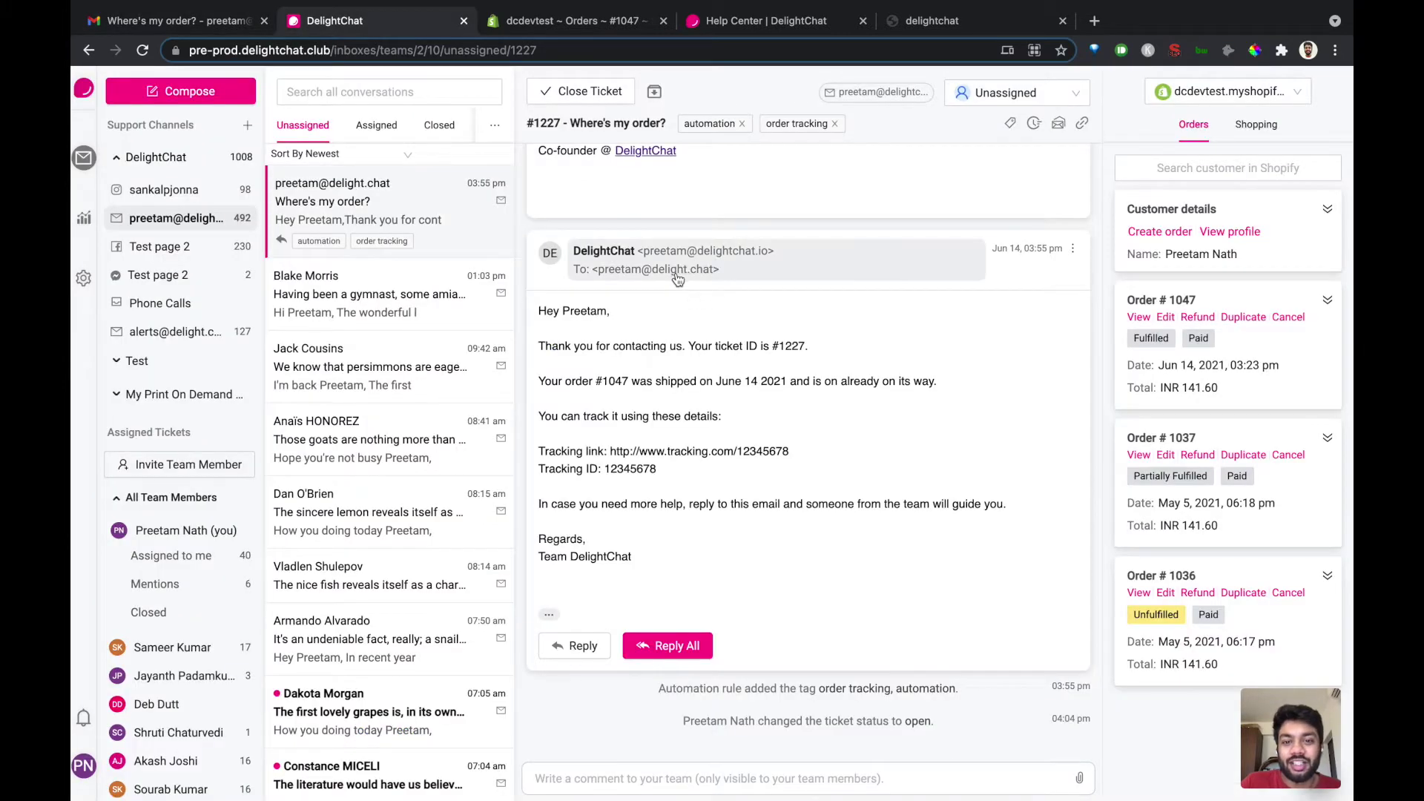
Step: Expand Order # 1047 in the Shopify panel, review its details, and start a reply-all draft
{"action": "left_click", "coordinate": [1302, 296]}
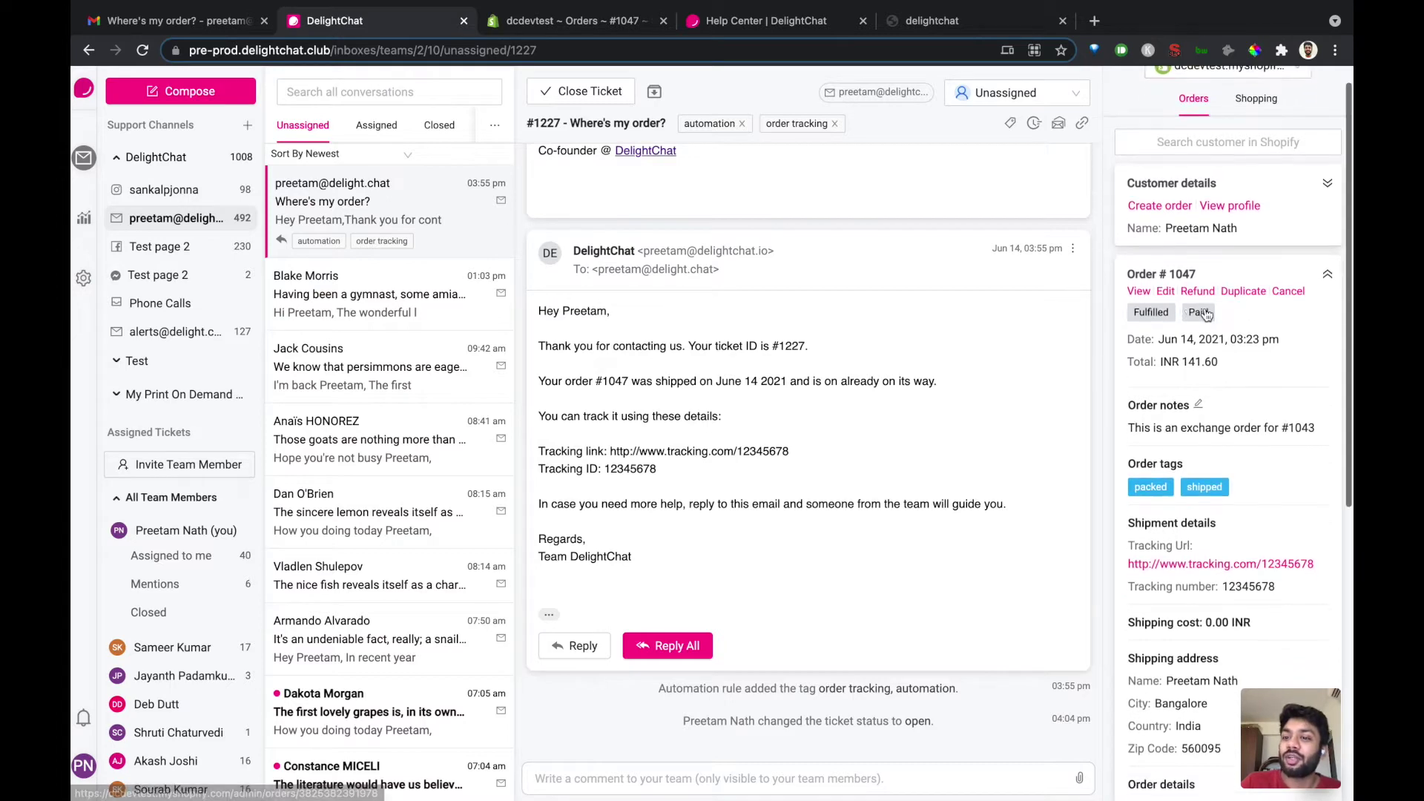
{"action": "scroll", "coordinate": [1180, 260], "scroll_direction": "down", "scroll_amount": 1}
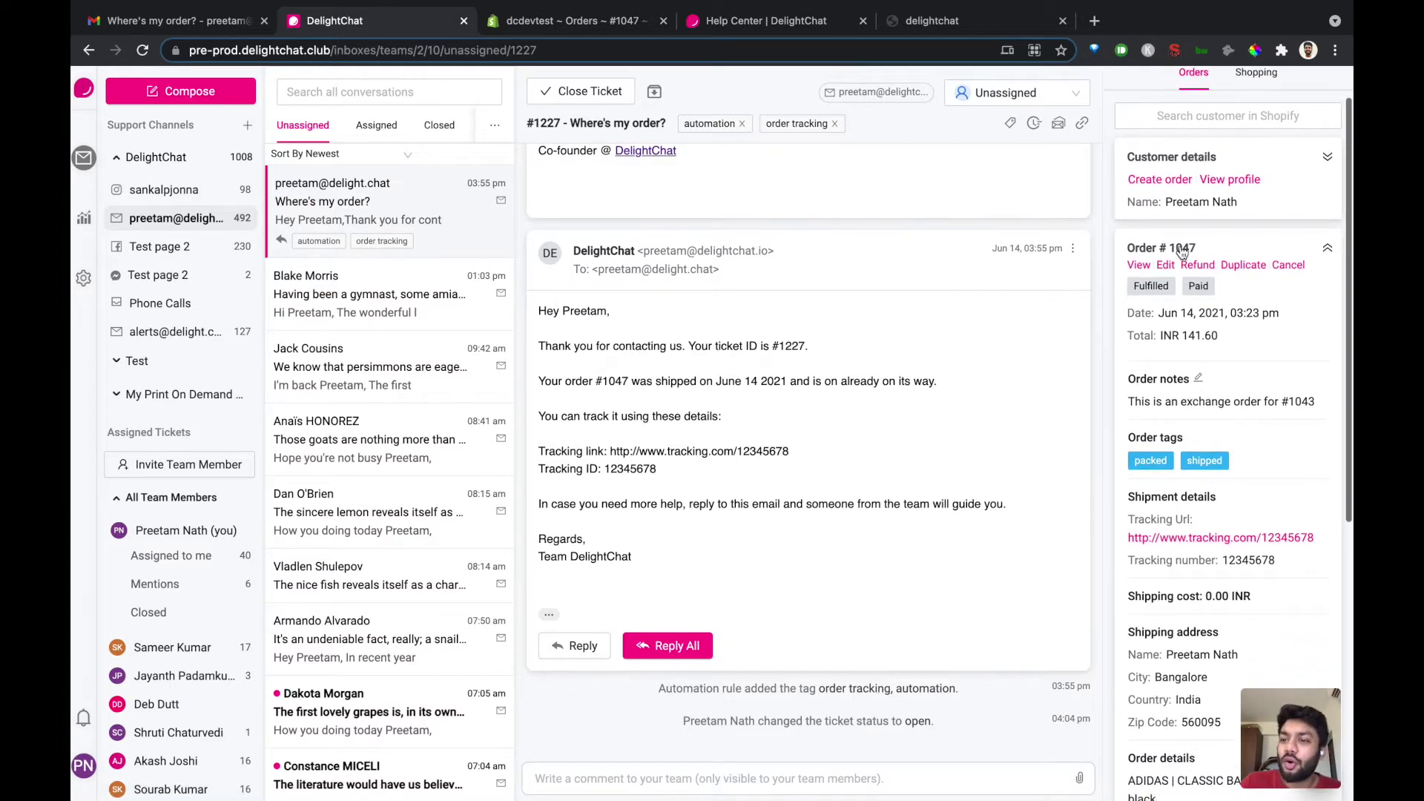
{"action": "scroll", "coordinate": [1183, 341], "scroll_direction": "down", "scroll_amount": 3}
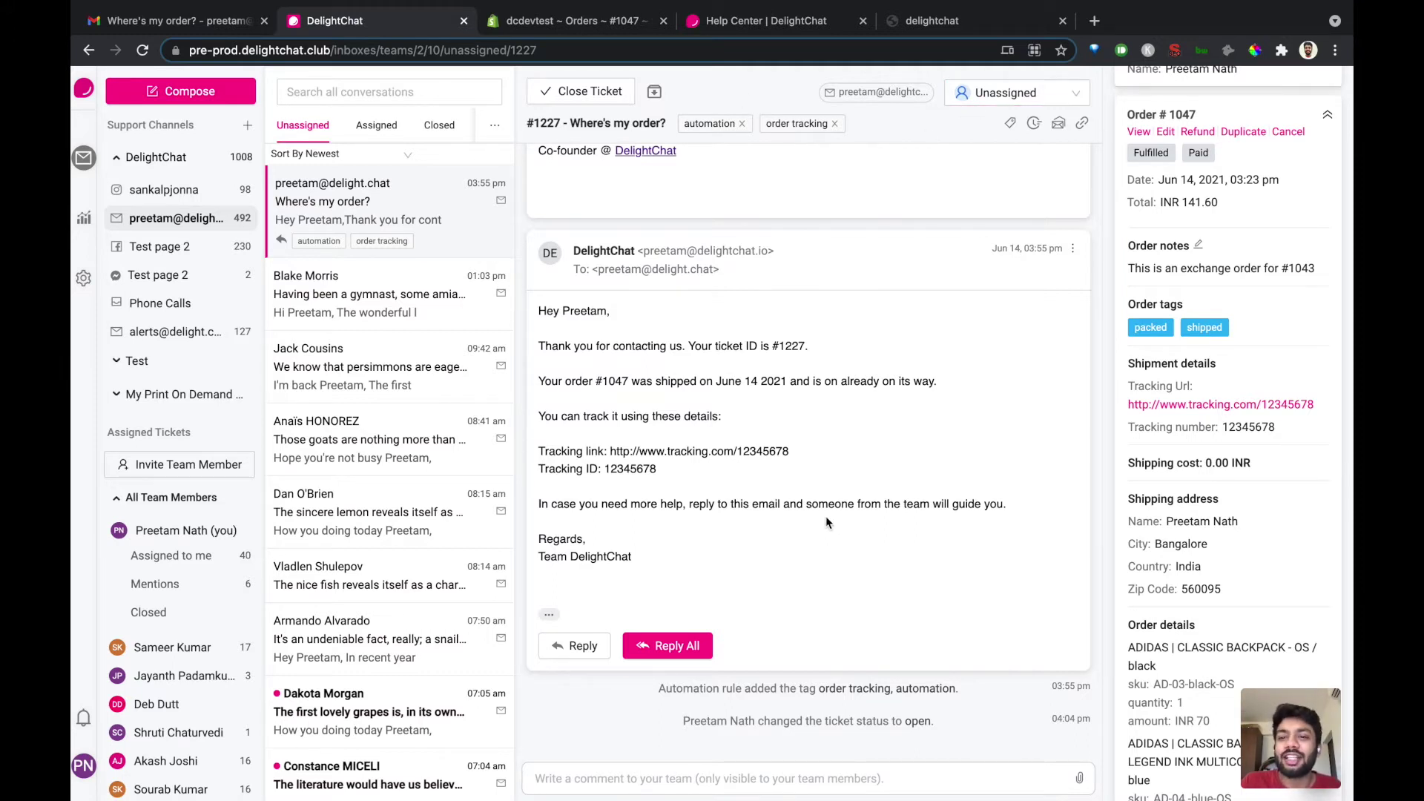
{"action": "left_click", "coordinate": [669, 645]}
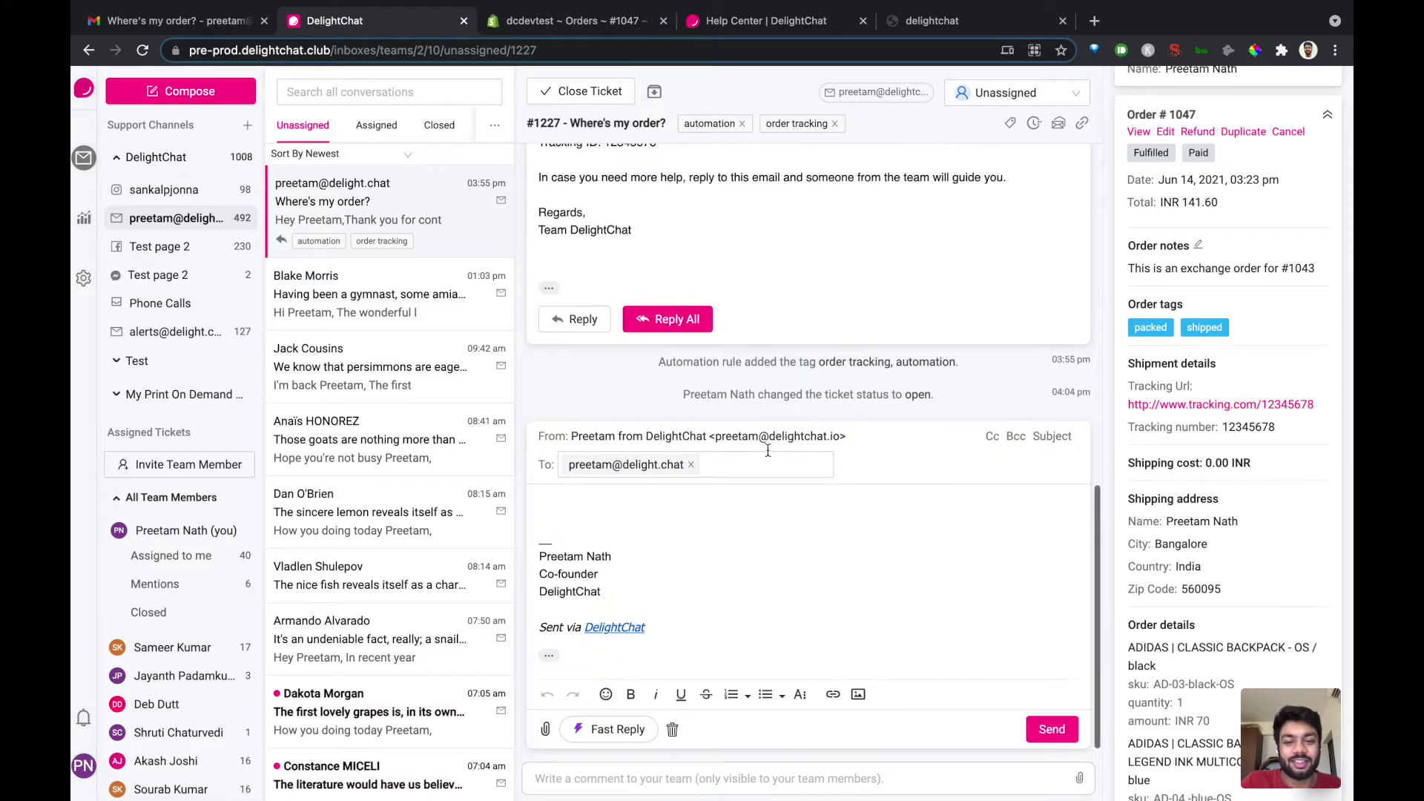
Step: Type 'Hey' and insert the 'Order status: Order shipped' fast reply template
{"action": "type", "text": "Hey"}
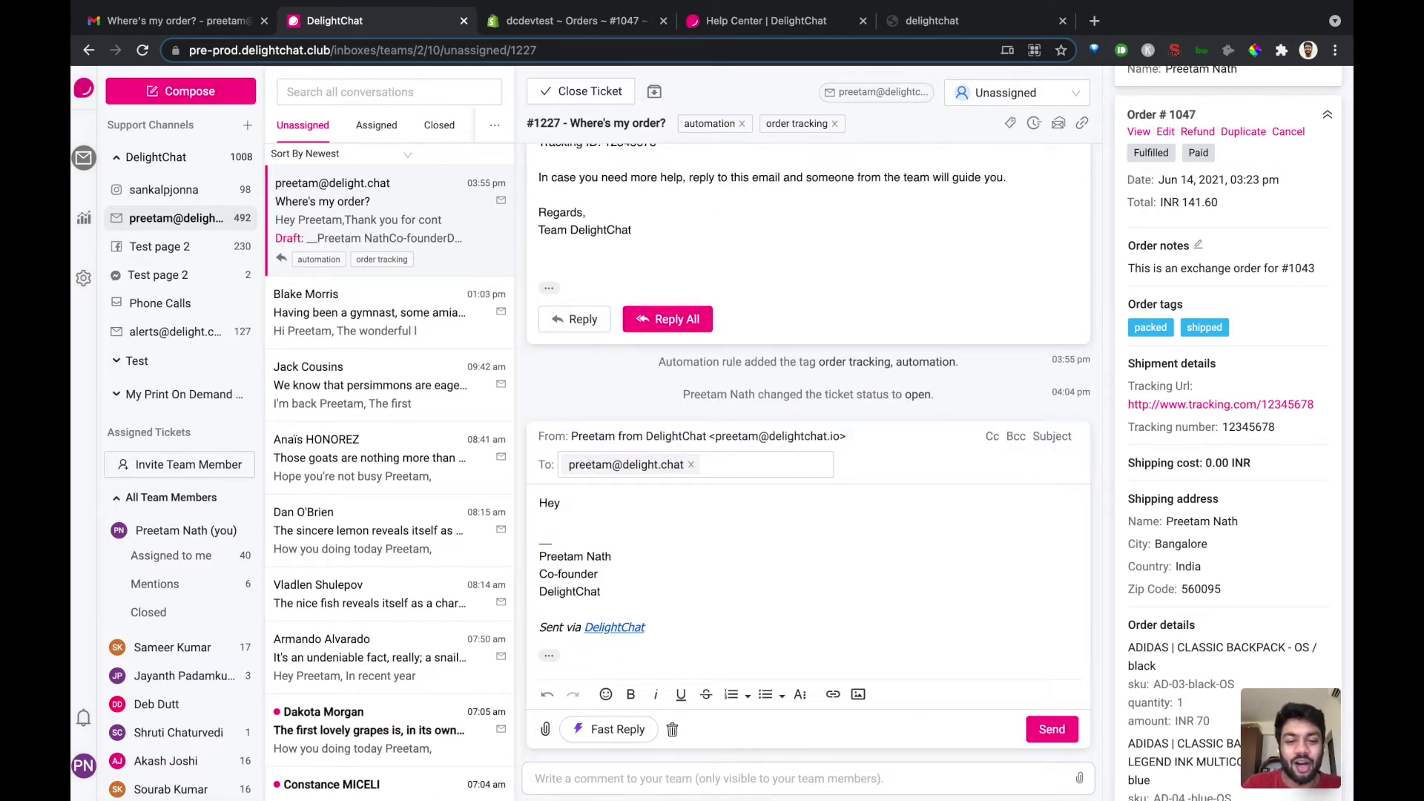
{"action": "left_click", "coordinate": [623, 730]}
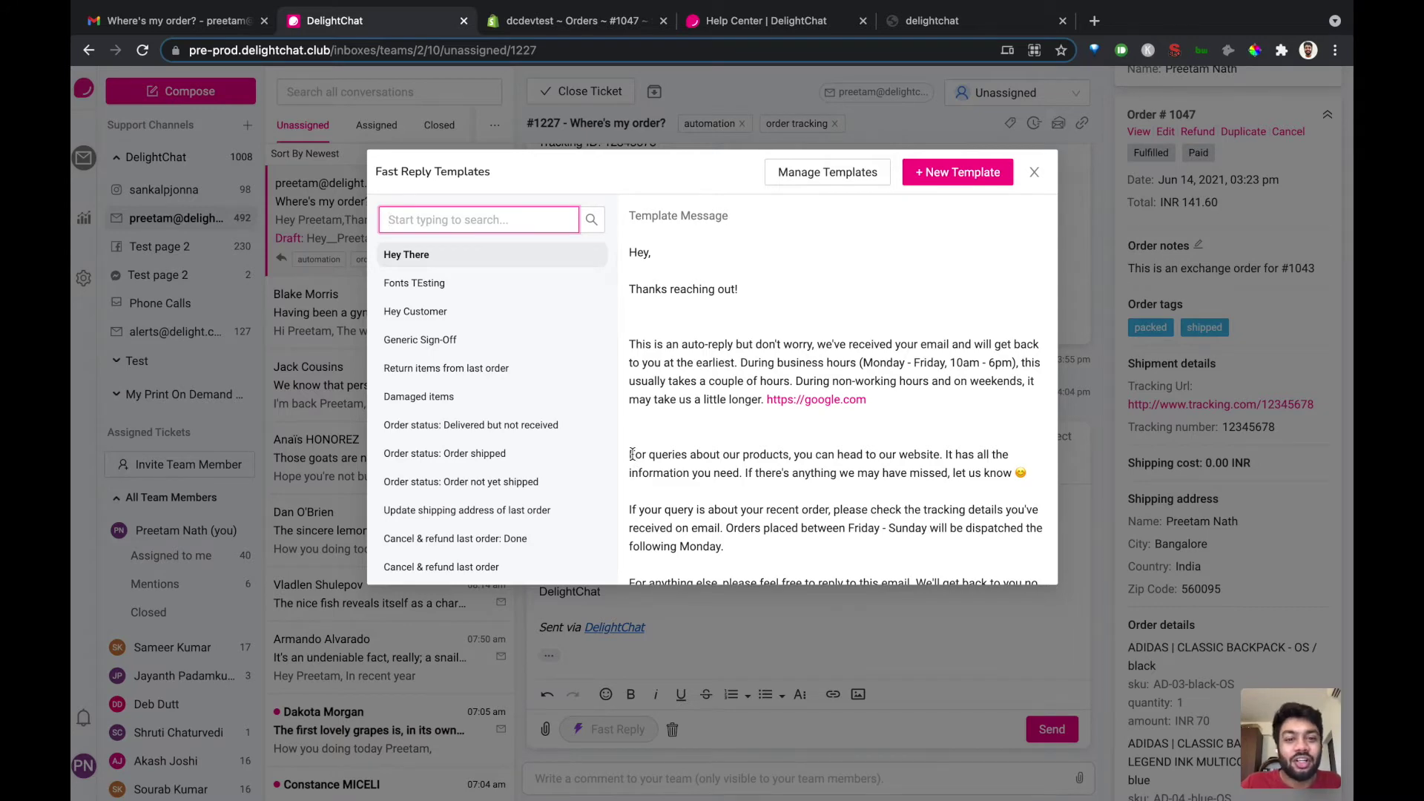
{"action": "scroll", "coordinate": [572, 424], "scroll_direction": "down", "scroll_amount": 1}
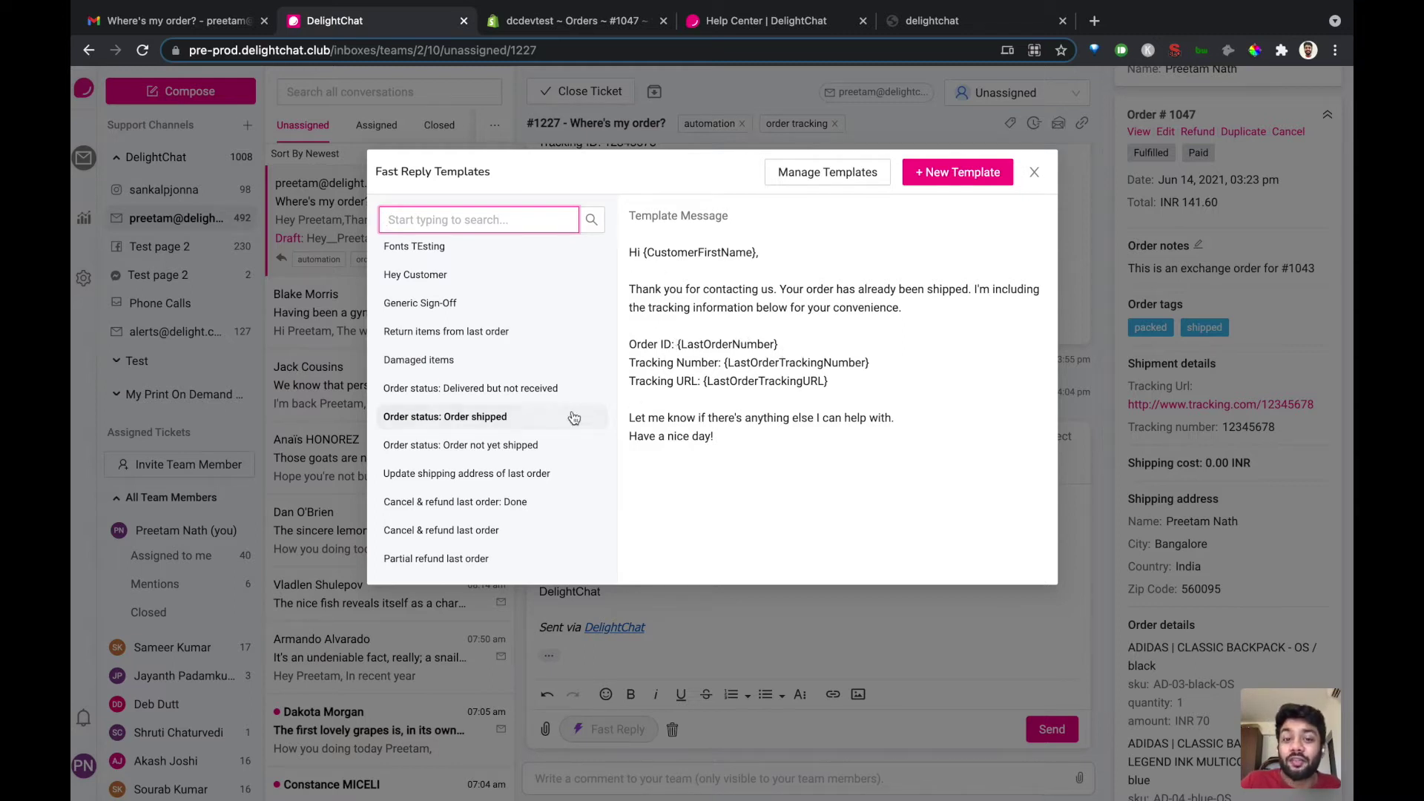
{"action": "left_click", "coordinate": [544, 420]}
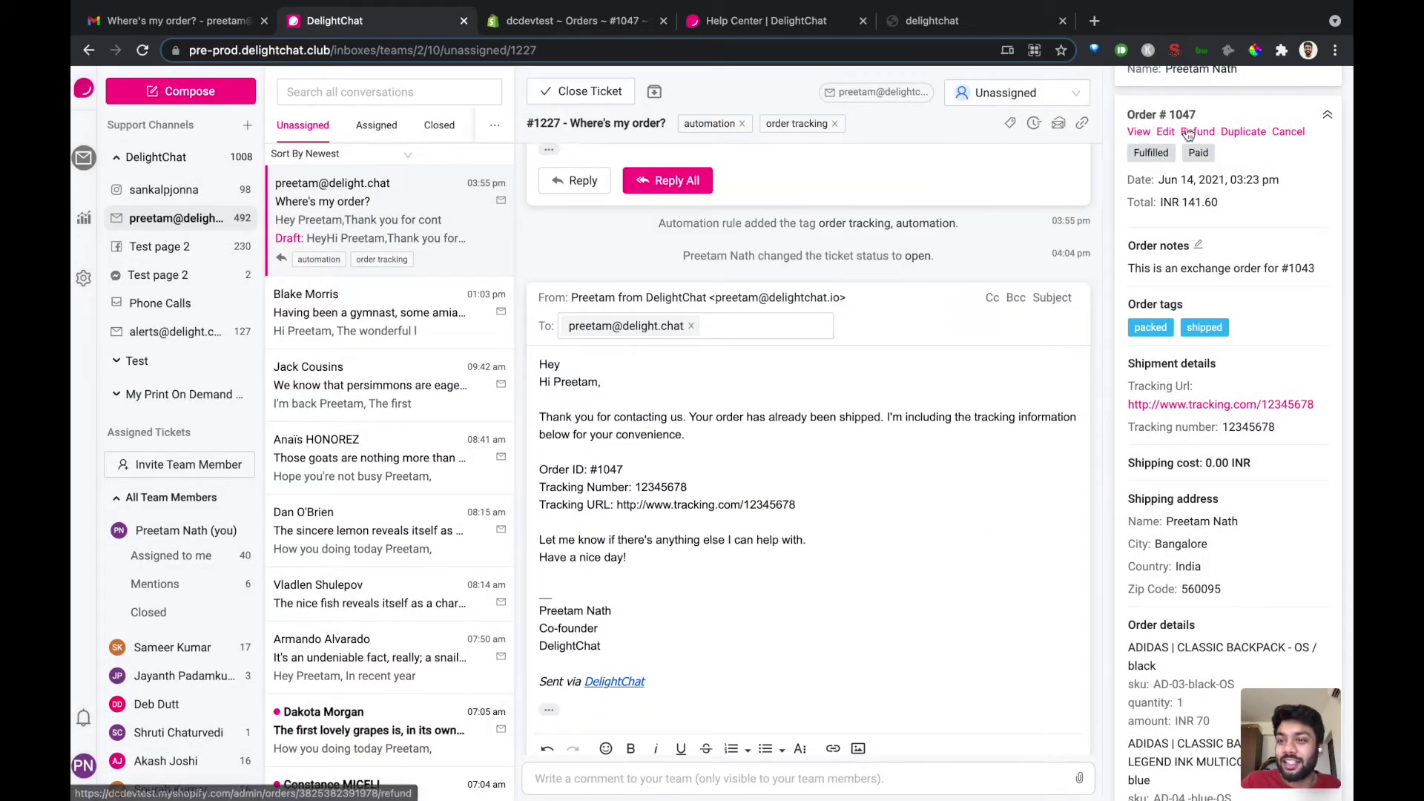
Step: Check tracking number 12345678 in the drafted reply, then discard the draft
{"action": "double_click", "coordinate": [646, 487]}
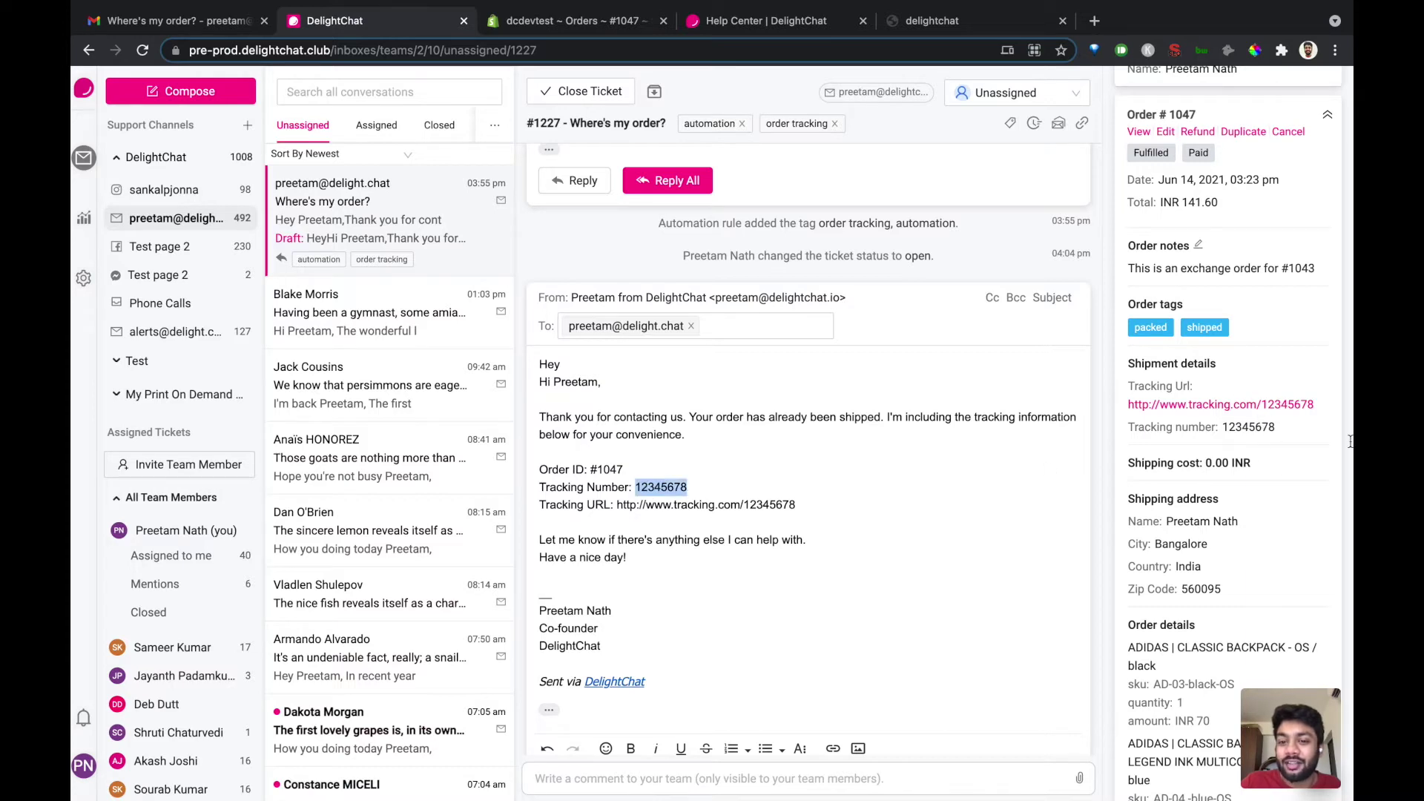
{"action": "scroll", "coordinate": [1184, 335], "scroll_direction": "up", "scroll_amount": 1}
{"action": "scroll", "coordinate": [1184, 334], "scroll_direction": "up", "scroll_amount": 3}
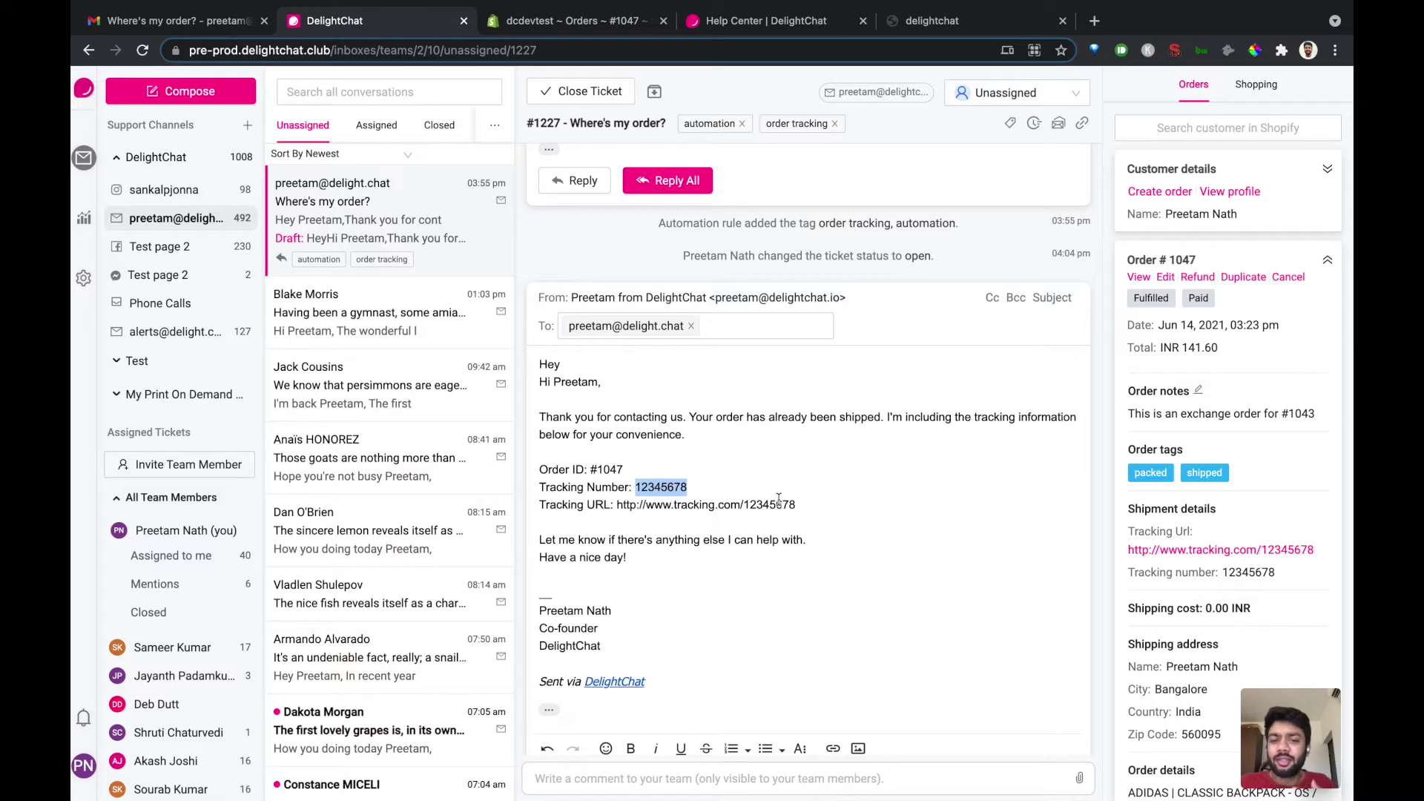
{"action": "scroll", "coordinate": [757, 563], "scroll_direction": "down", "scroll_amount": 1}
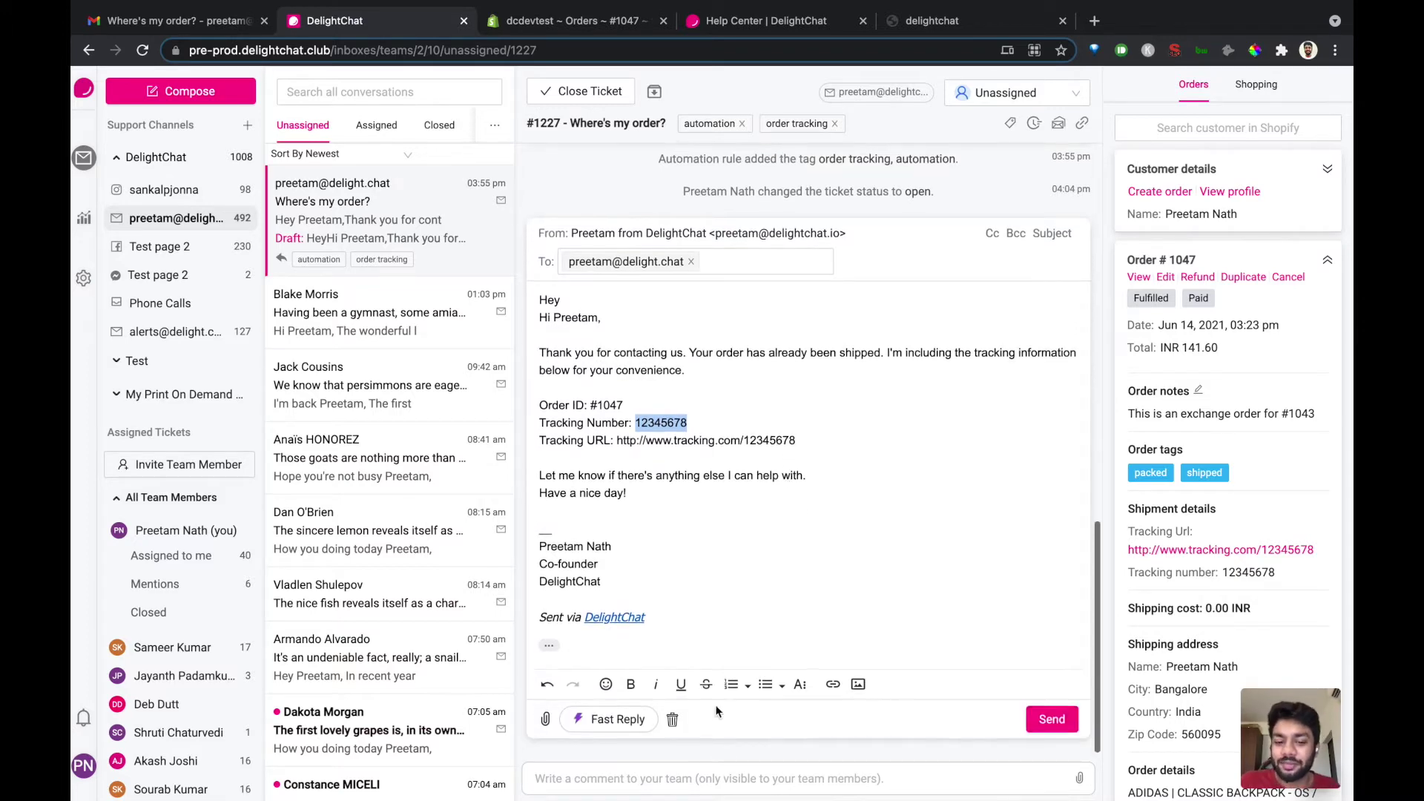
{"action": "left_click", "coordinate": [672, 719]}
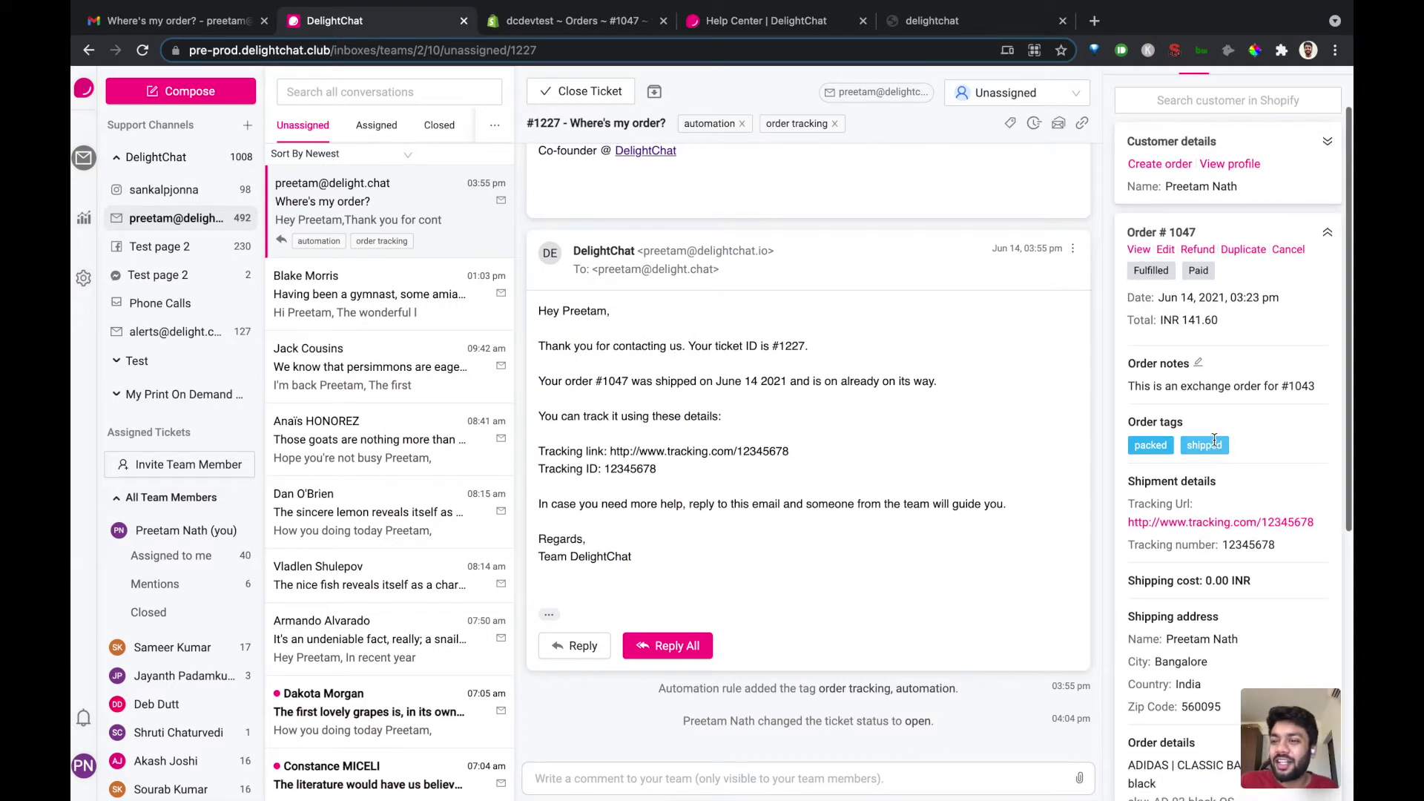
Step: Search Shopify for #1047 and review the order: Fulfilled, Paid, INR 141.60, tracking 12345678
{"action": "left_click", "coordinate": [1220, 137]}
{"action": "type", "text": "#1047"}
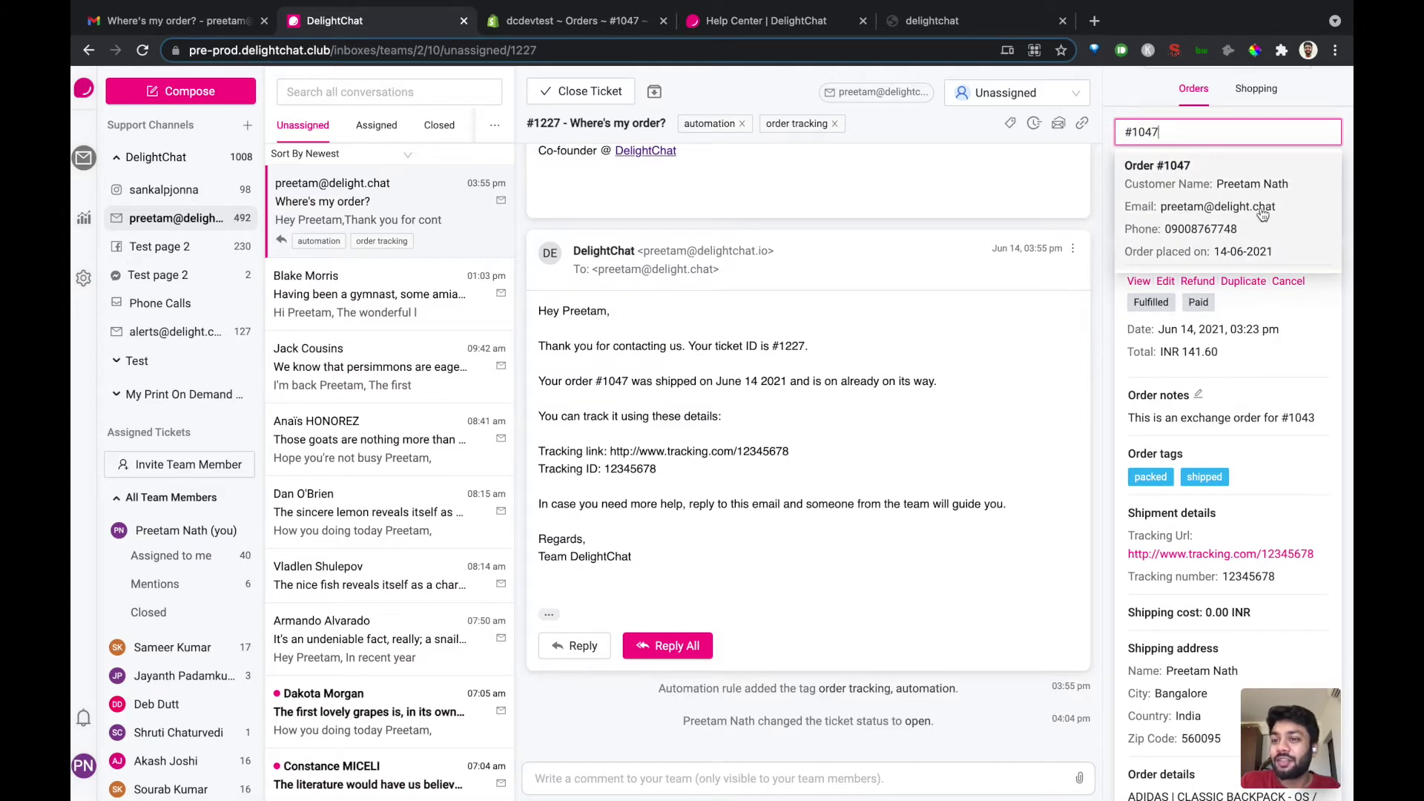
{"action": "left_click", "coordinate": [1248, 173]}
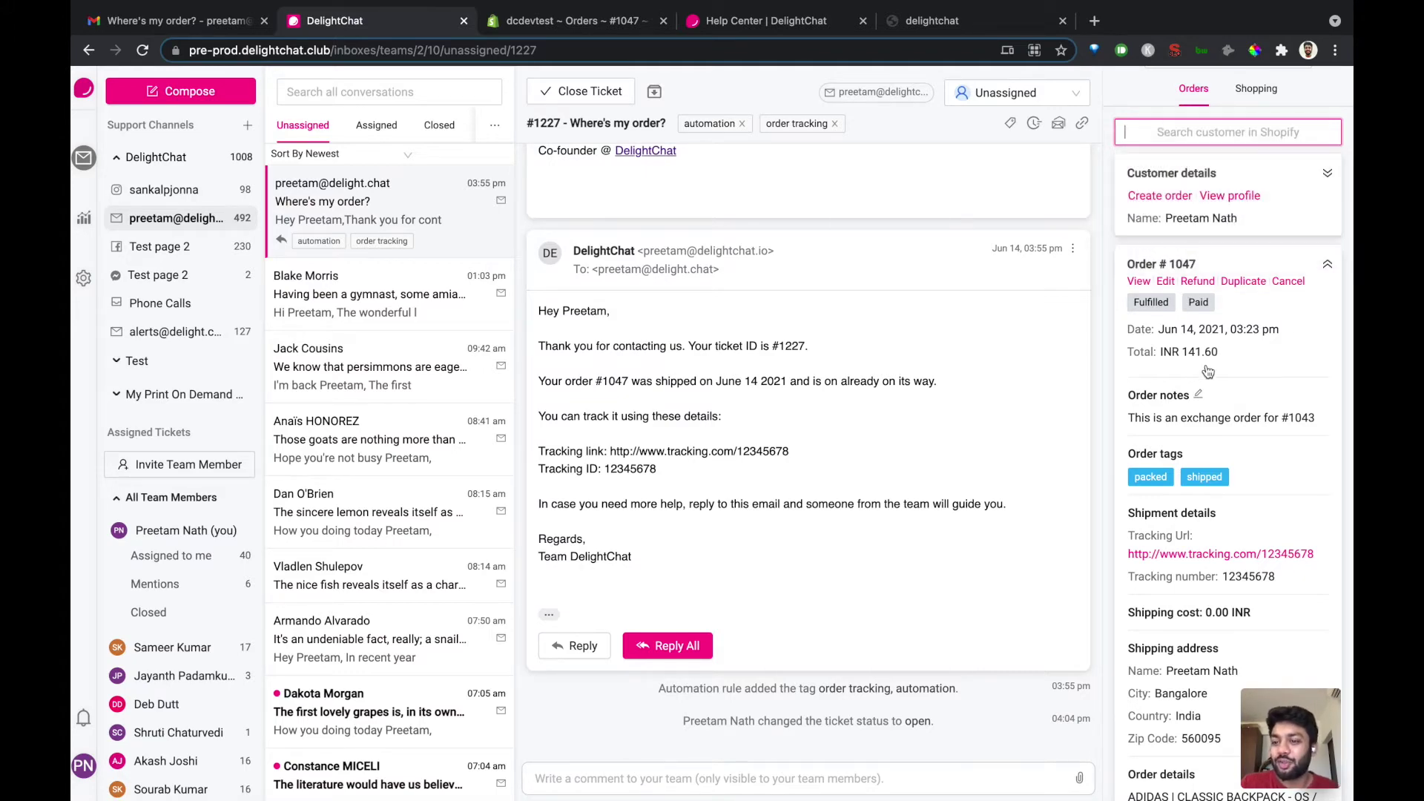
{"action": "scroll", "coordinate": [1203, 265], "scroll_direction": "down", "scroll_amount": 2}
{"action": "scroll", "coordinate": [1174, 320], "scroll_direction": "down", "scroll_amount": 3}
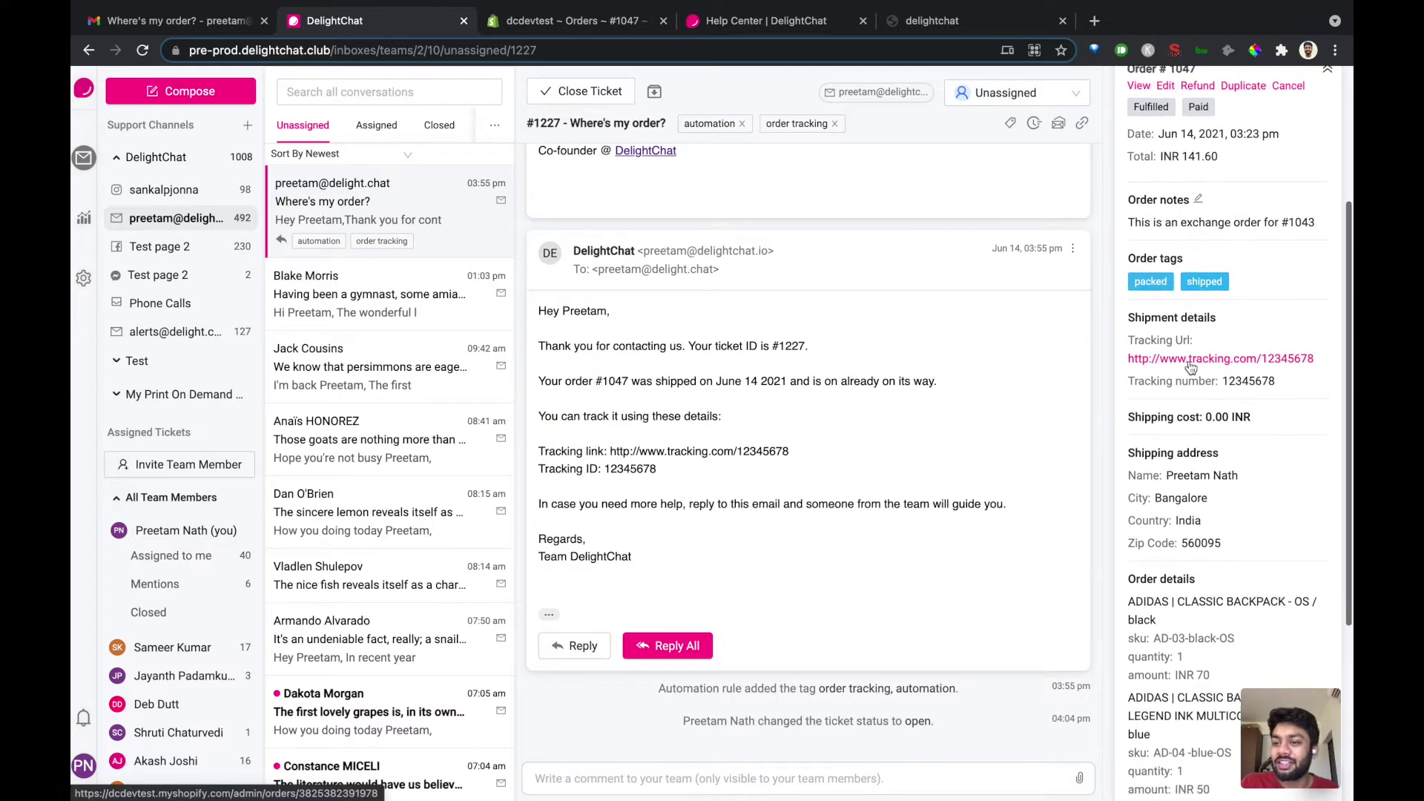
{"action": "scroll", "coordinate": [1161, 519], "scroll_direction": "up", "scroll_amount": 6}
{"action": "scroll", "coordinate": [1150, 311], "scroll_direction": "down", "scroll_amount": 1}
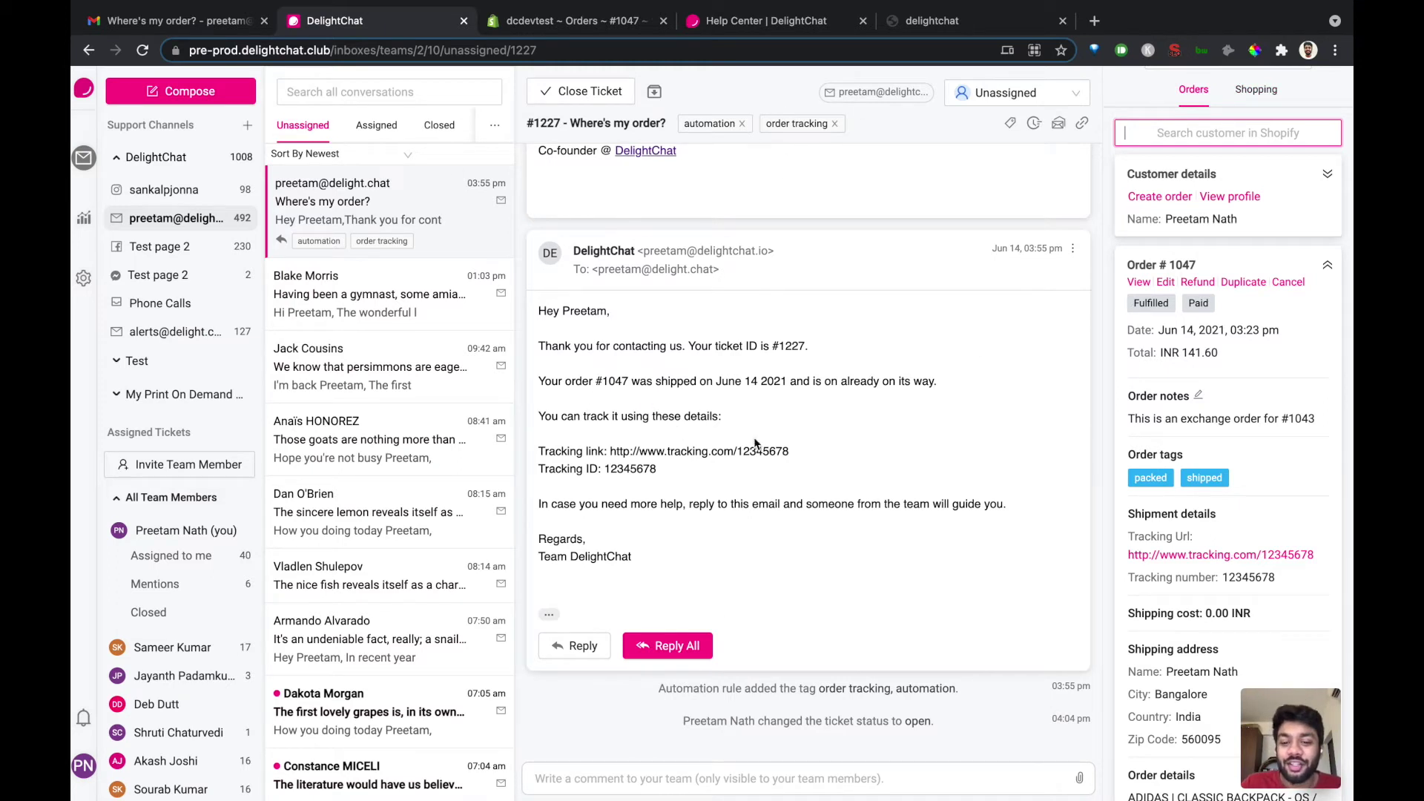
Step: Post a team comment mentioning a teammate: 'hey can you help me with this'
{"action": "left_click", "coordinate": [674, 777]}
{"action": "type", "text": "@preet"}
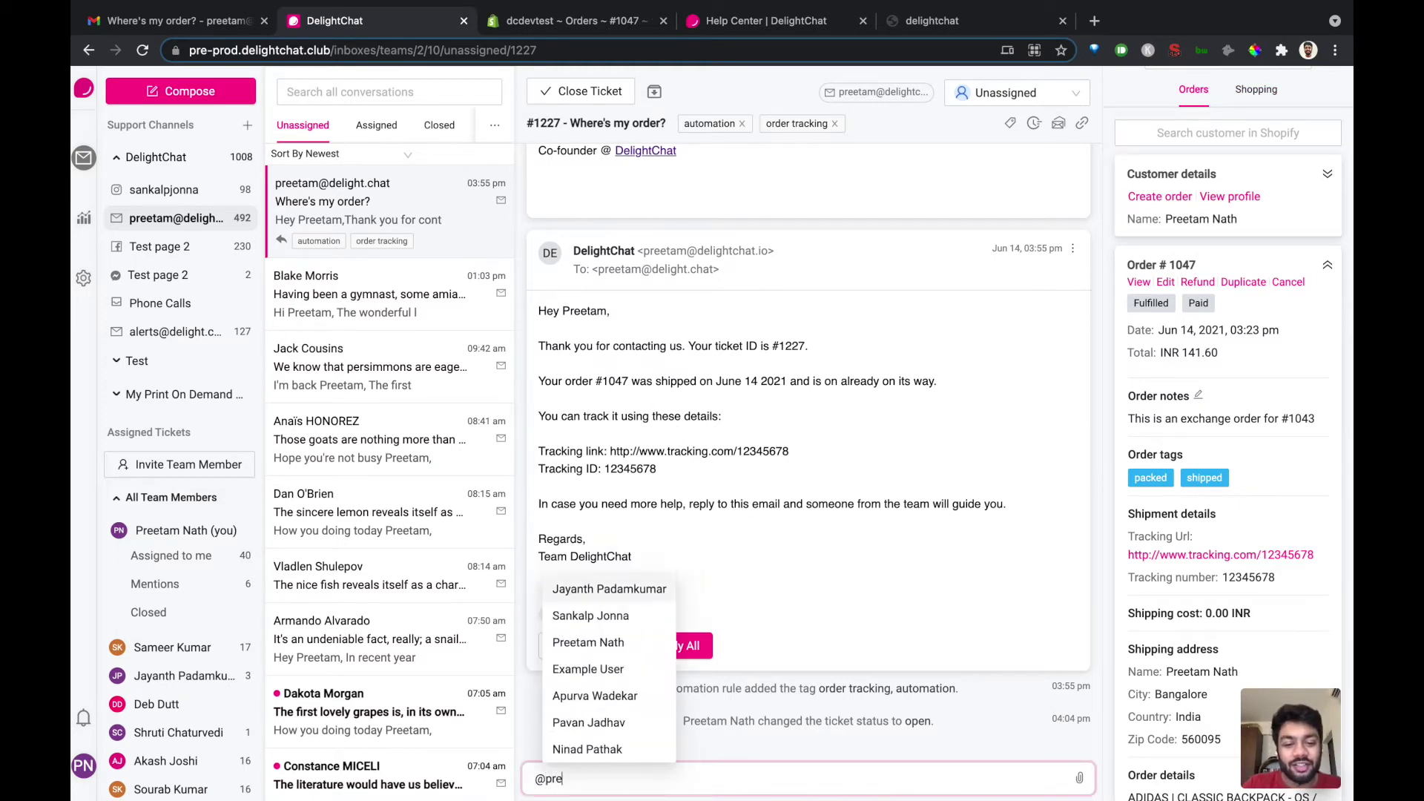
{"action": "key", "text": "Return"}
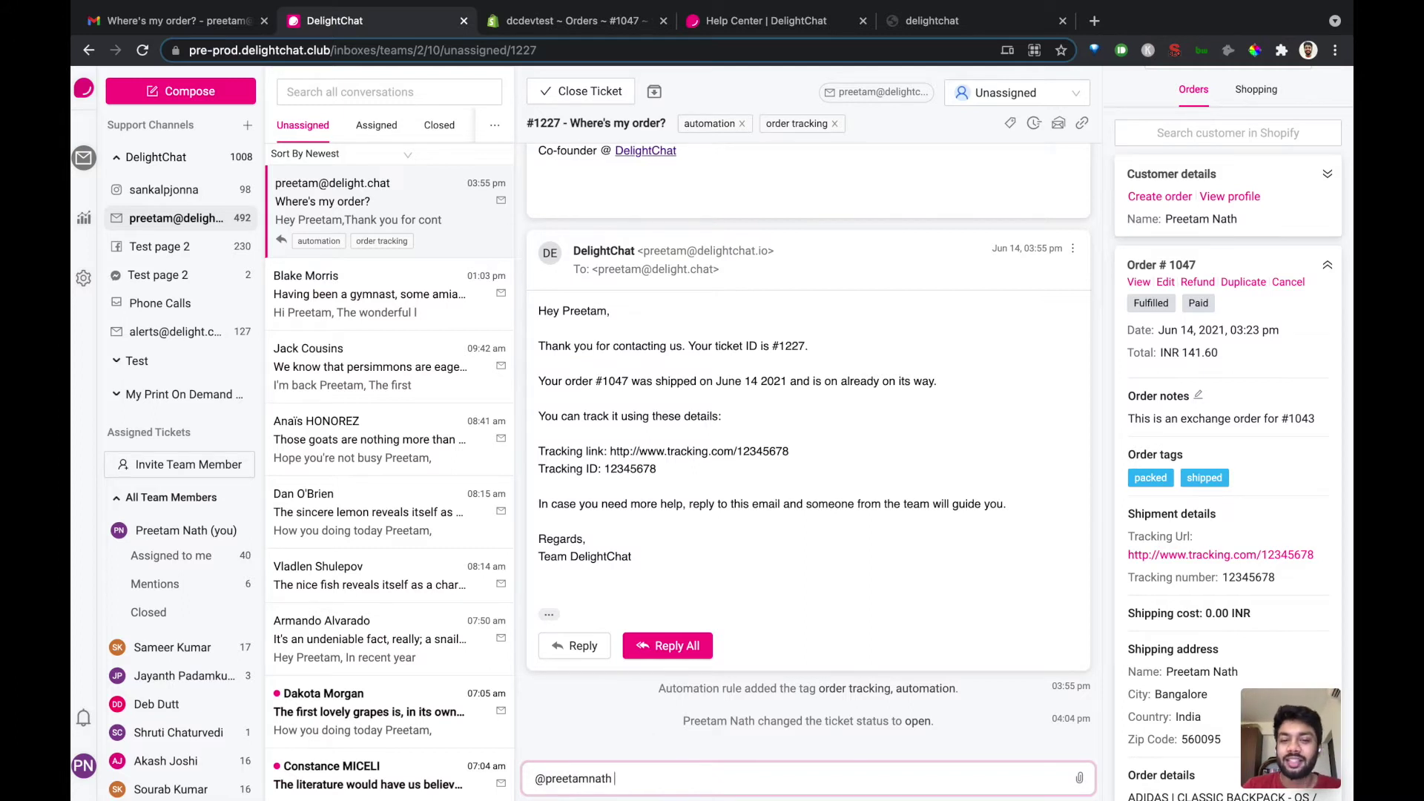
{"action": "type", "text": "hey can you help "}
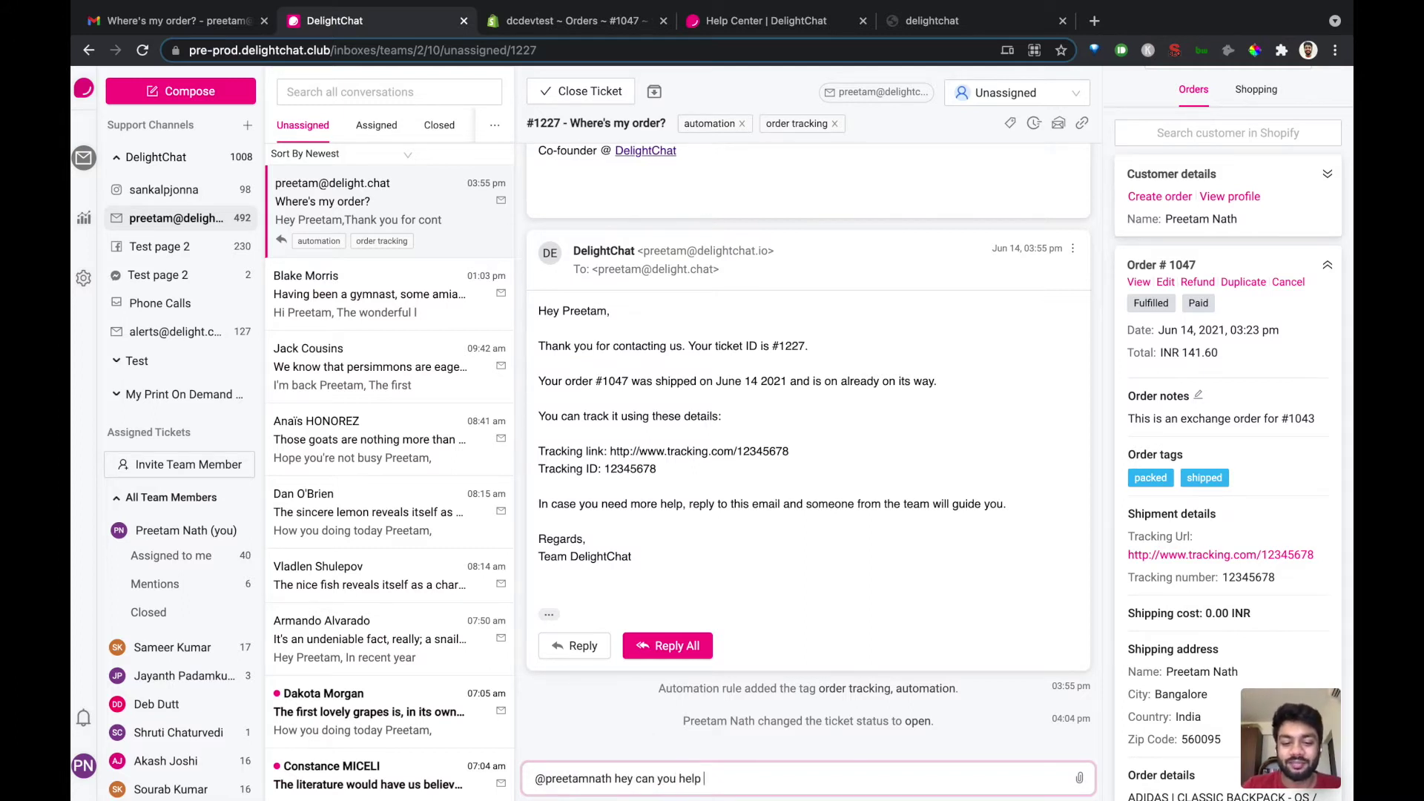
{"action": "type", "text": "me with this"}
{"action": "key", "text": "Return"}
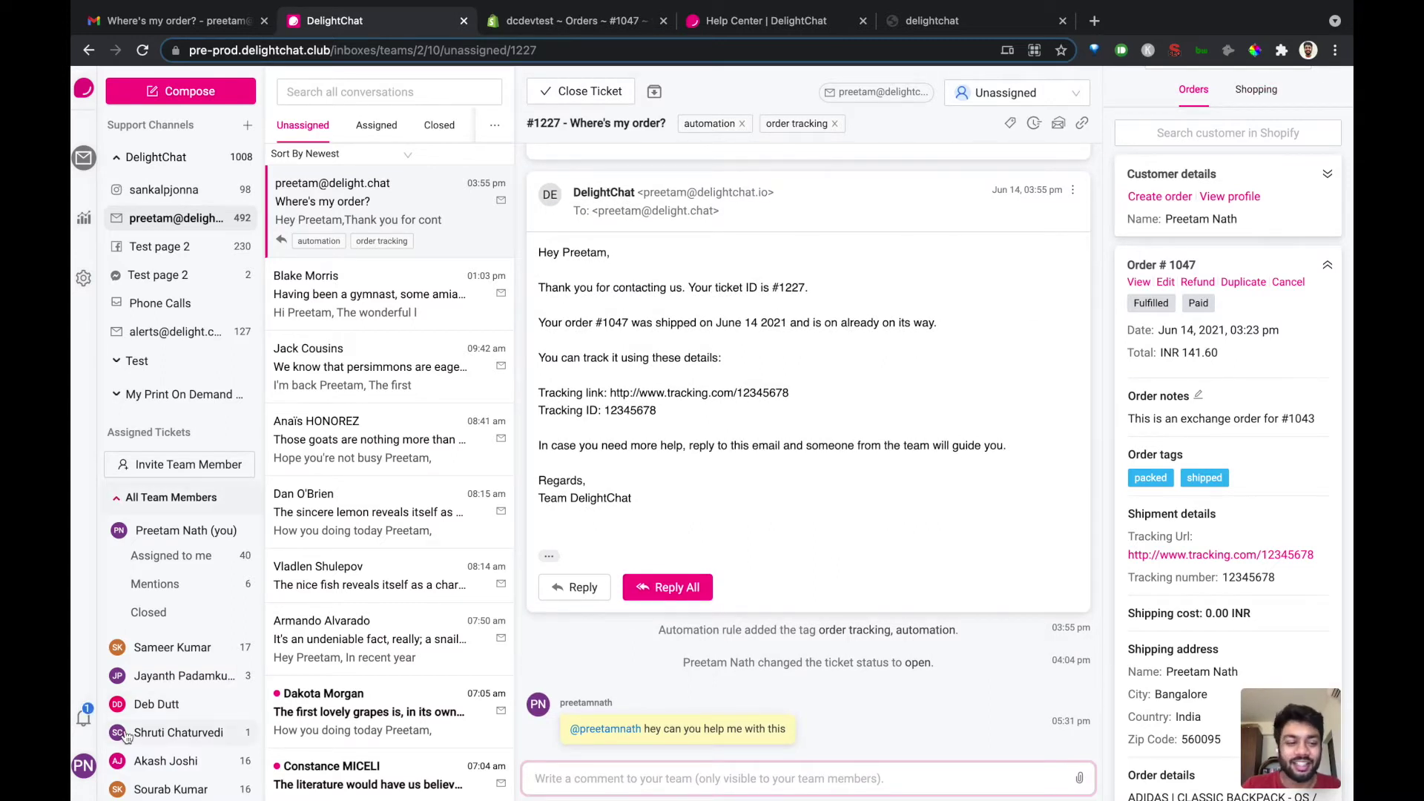
Step: Check notifications, then post the team comment 'Can you share their tracking setails'
{"action": "left_click", "coordinate": [85, 718]}
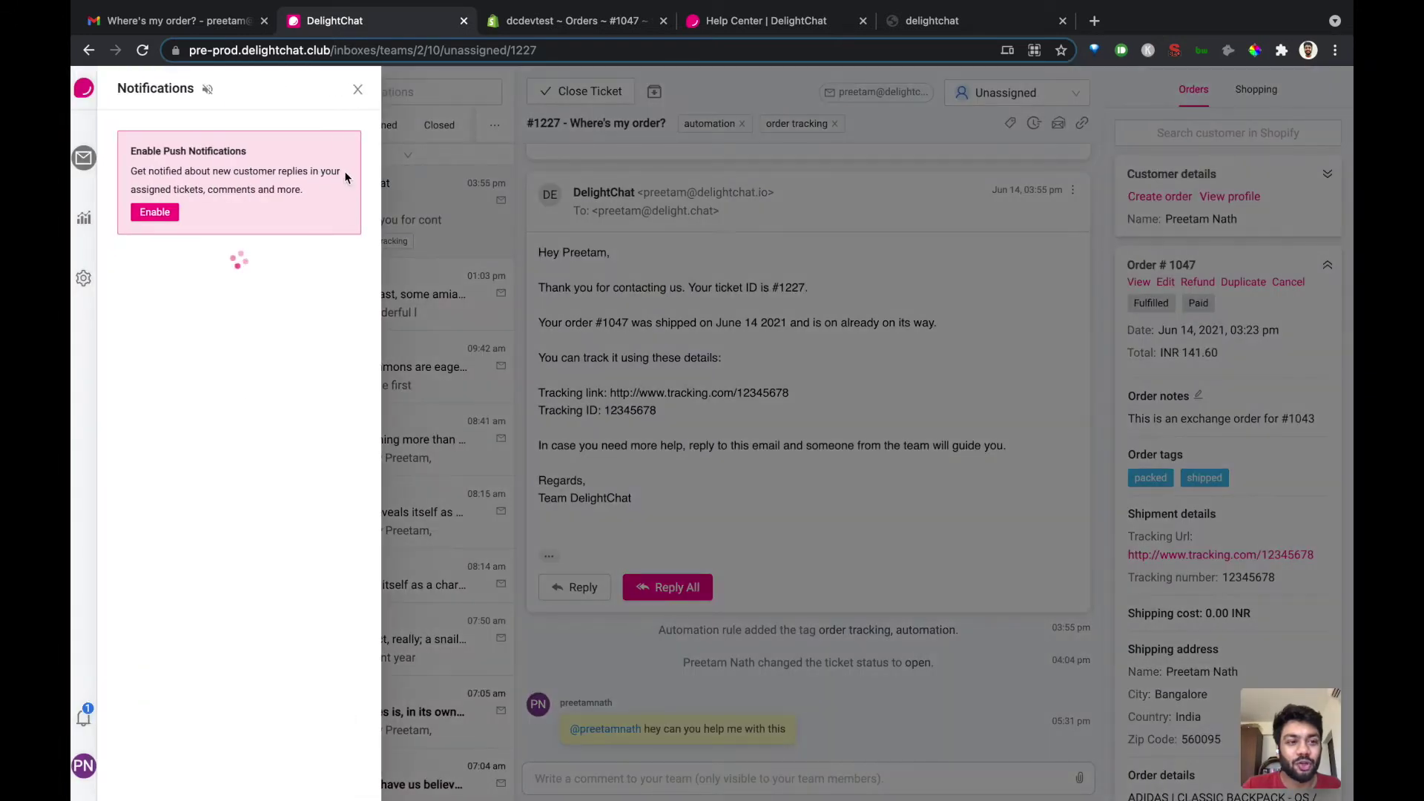
{"action": "left_click", "coordinate": [357, 90]}
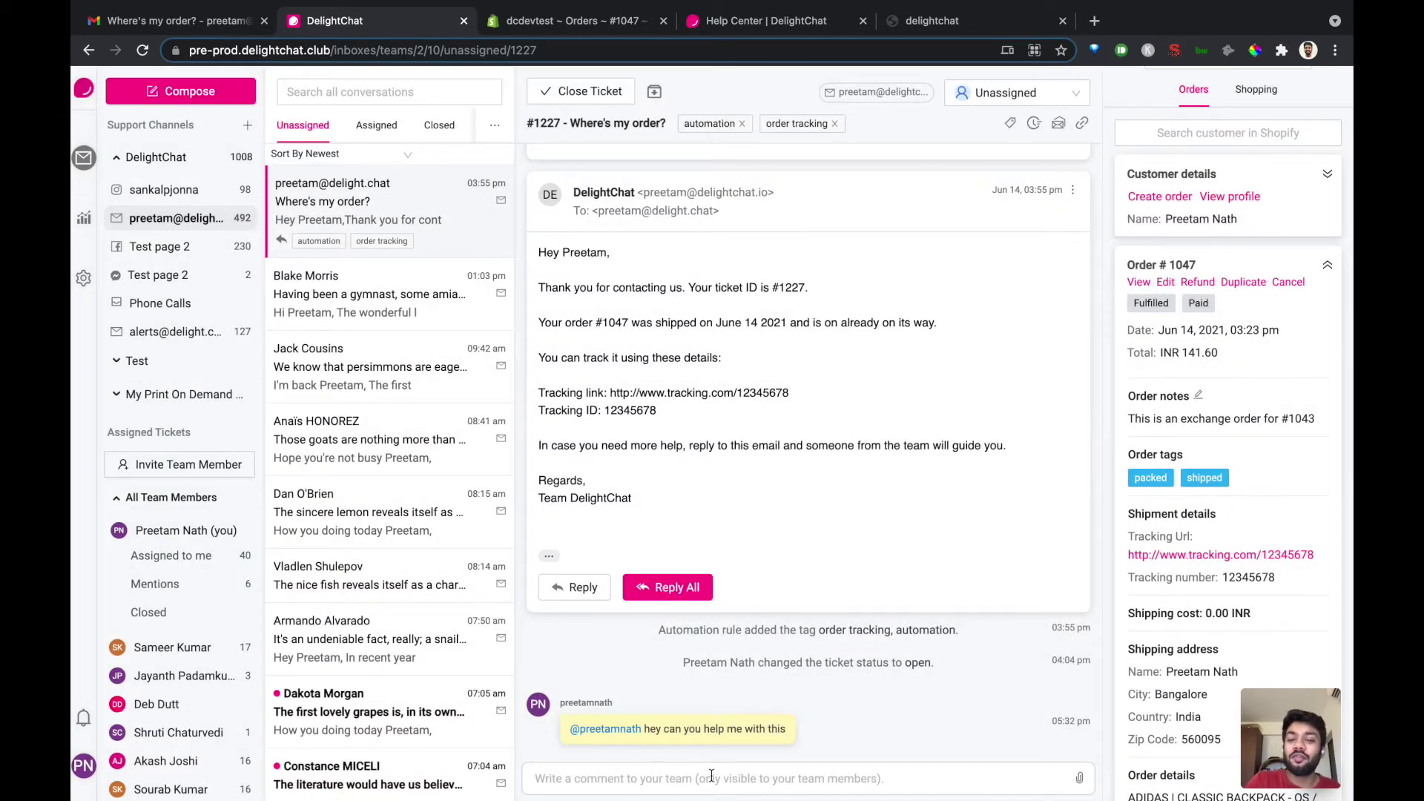
{"action": "left_click", "coordinate": [712, 776]}
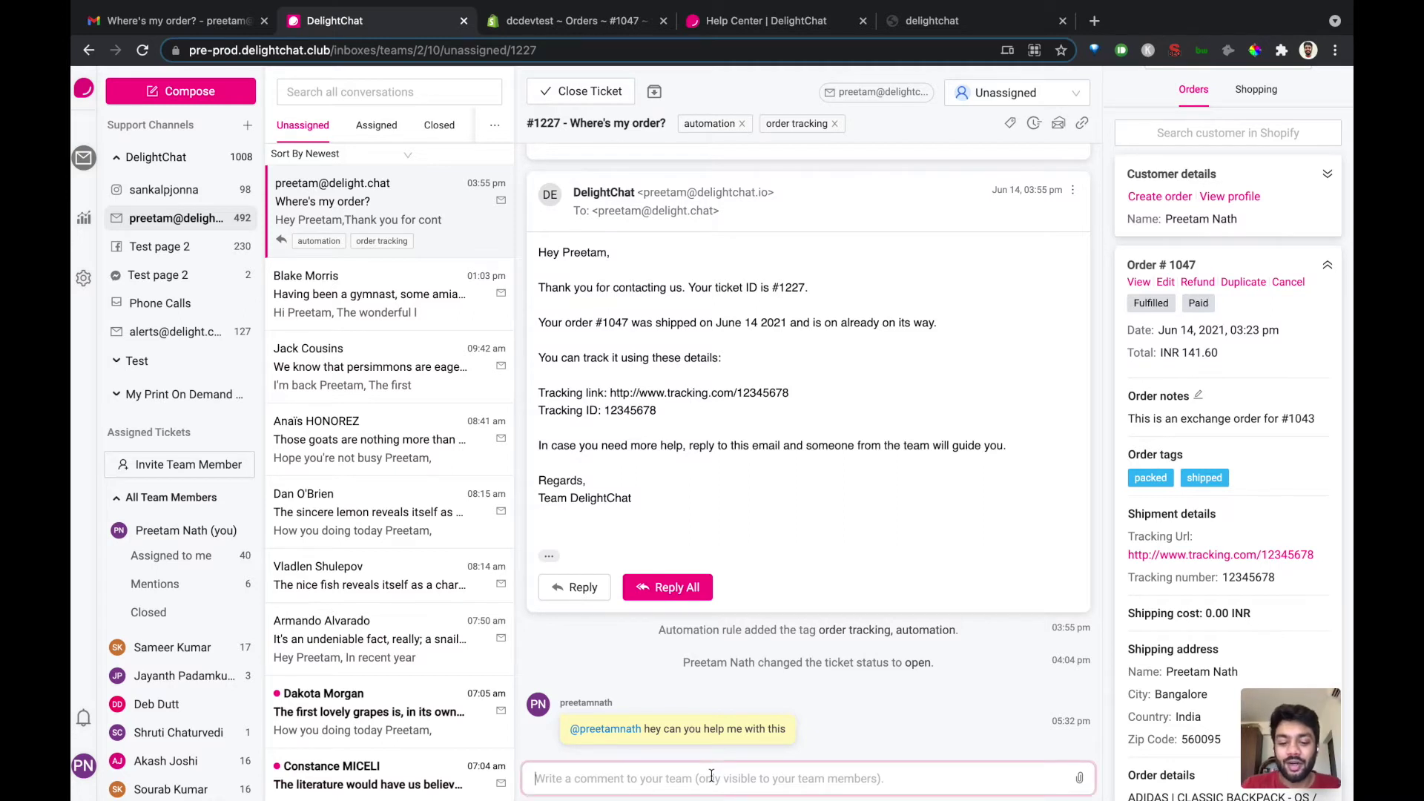
{"action": "type", "text": "Can you sh"}
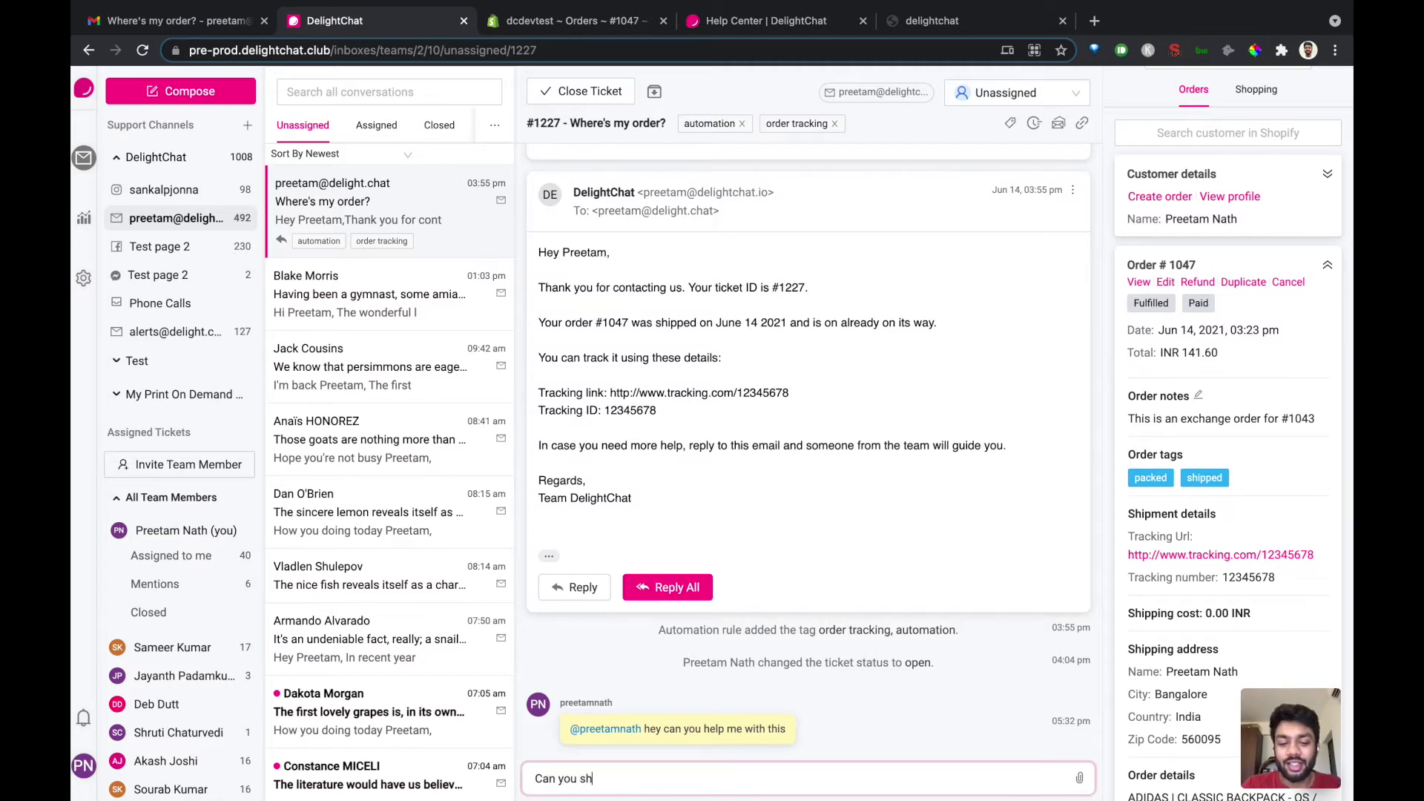
{"action": "type", "text": "are their tracking s"}
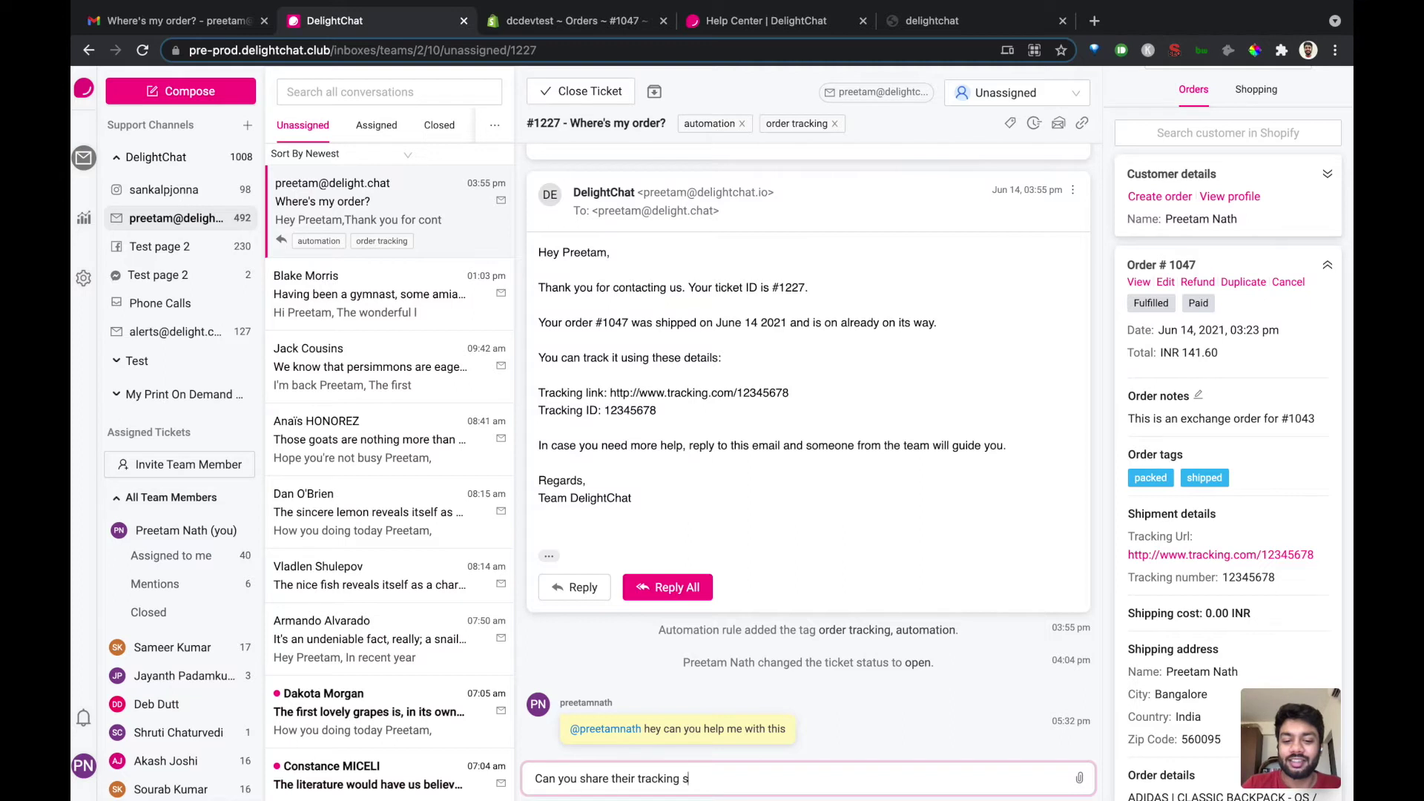
{"action": "type", "text": "etails"}
{"action": "key", "text": "Return"}
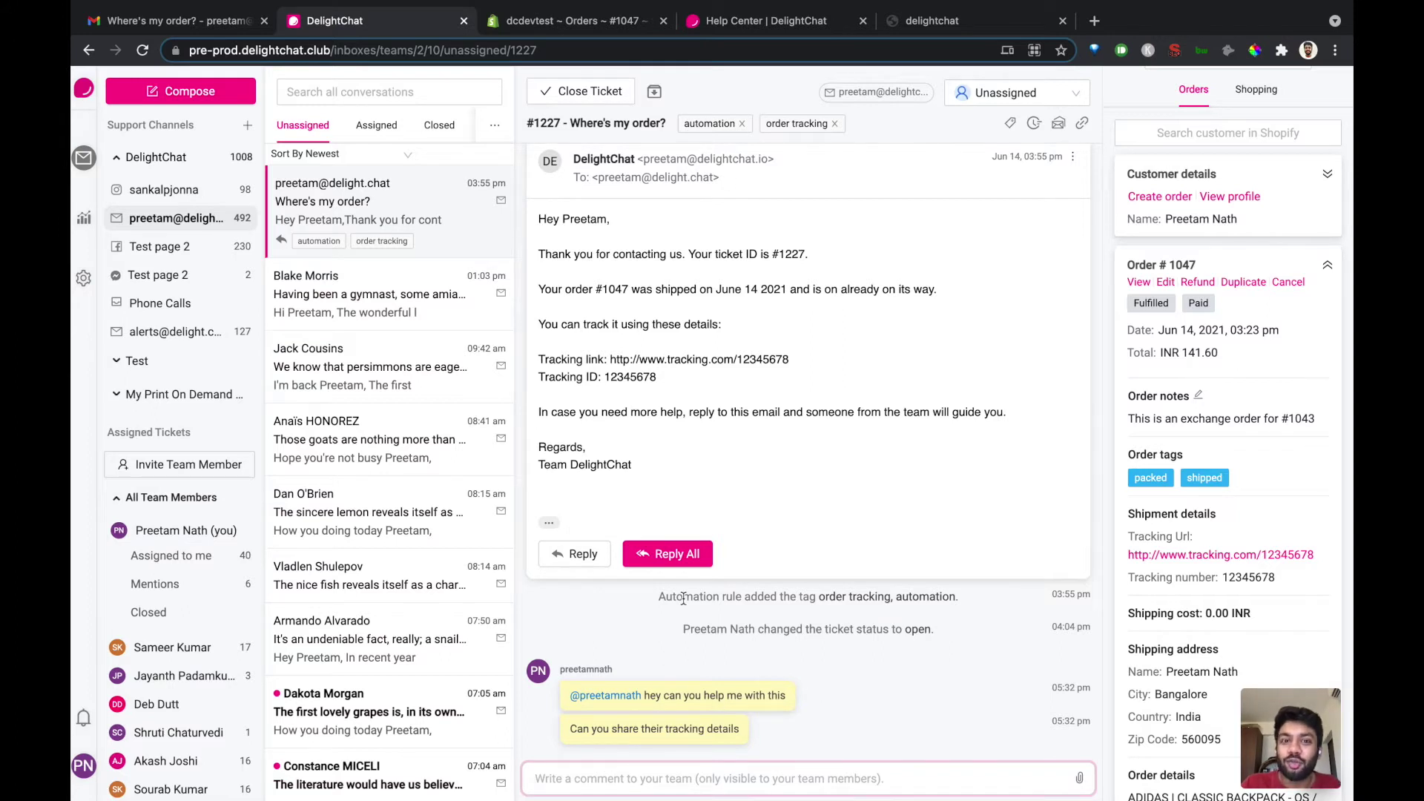
{"action": "scroll", "coordinate": [1002, 438], "scroll_direction": "up", "scroll_amount": 3}
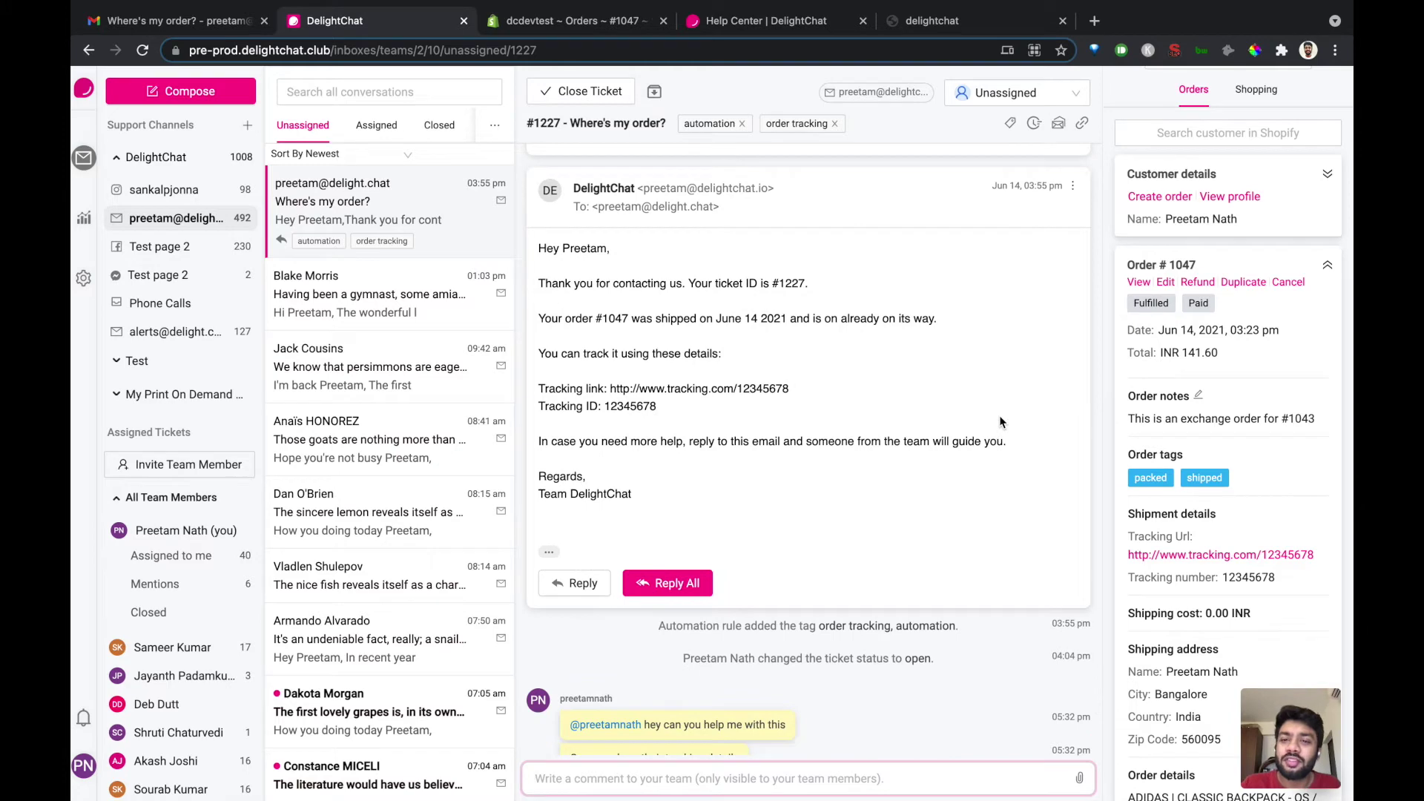
{"action": "left_click", "coordinate": [1072, 186]}
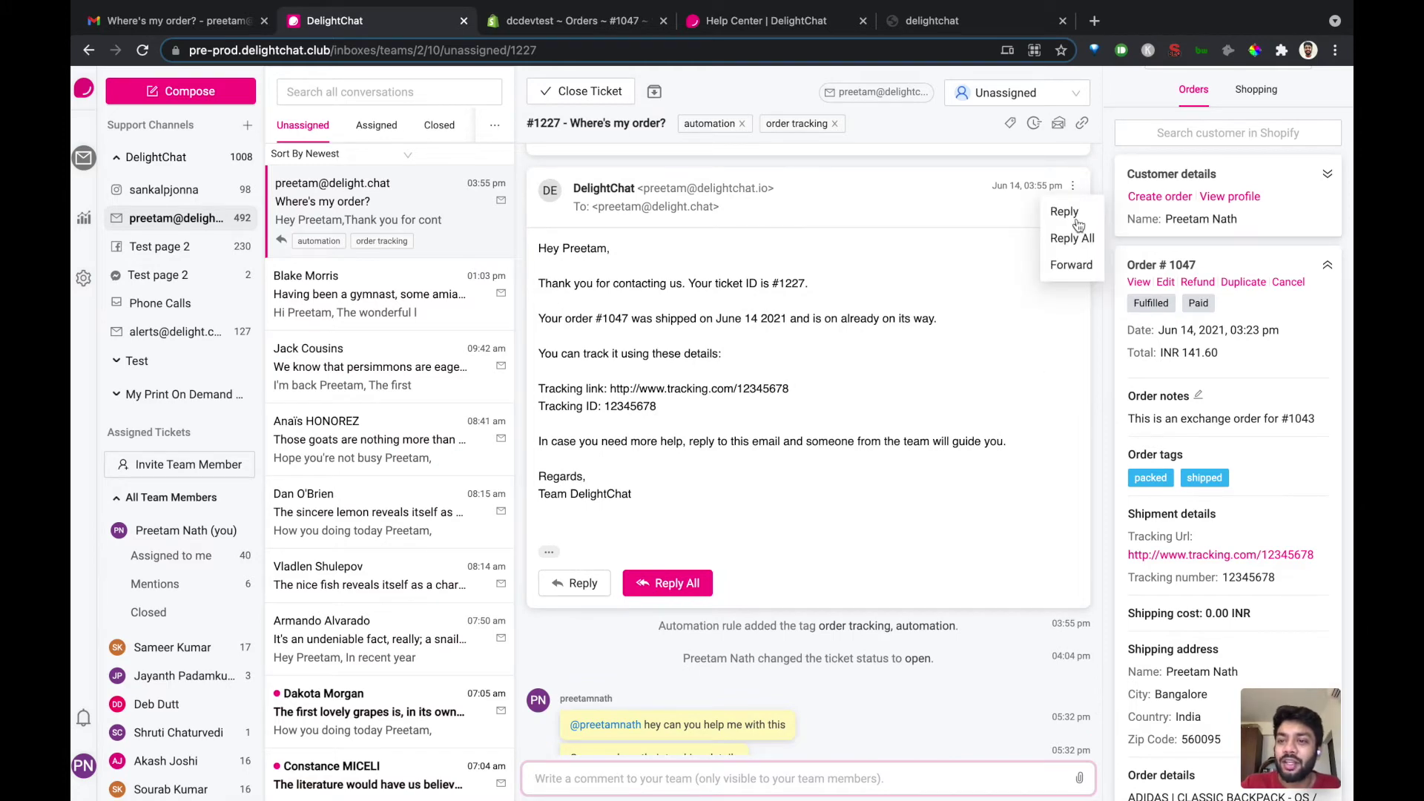
{"action": "left_click", "coordinate": [1071, 265]}
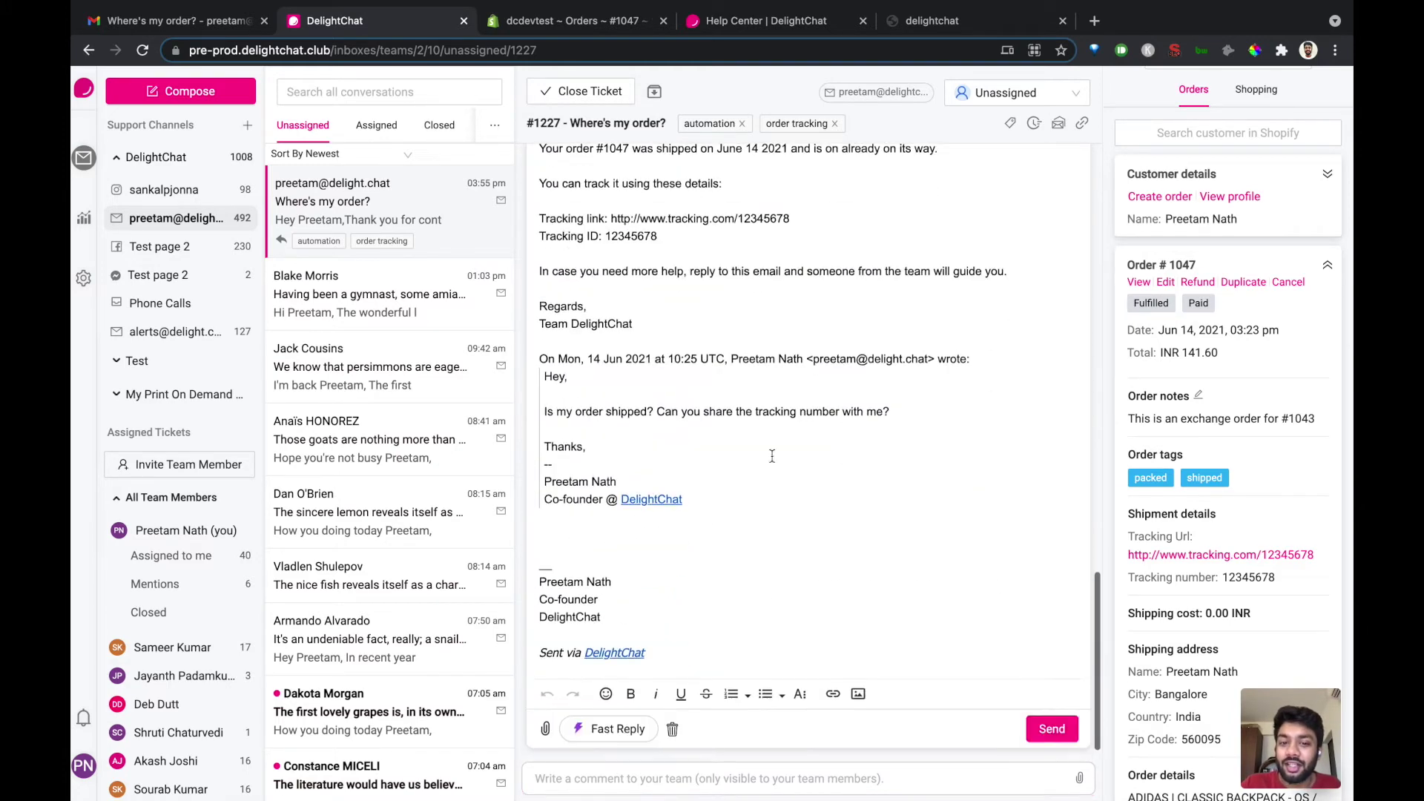
{"action": "left_click", "coordinate": [673, 729]}
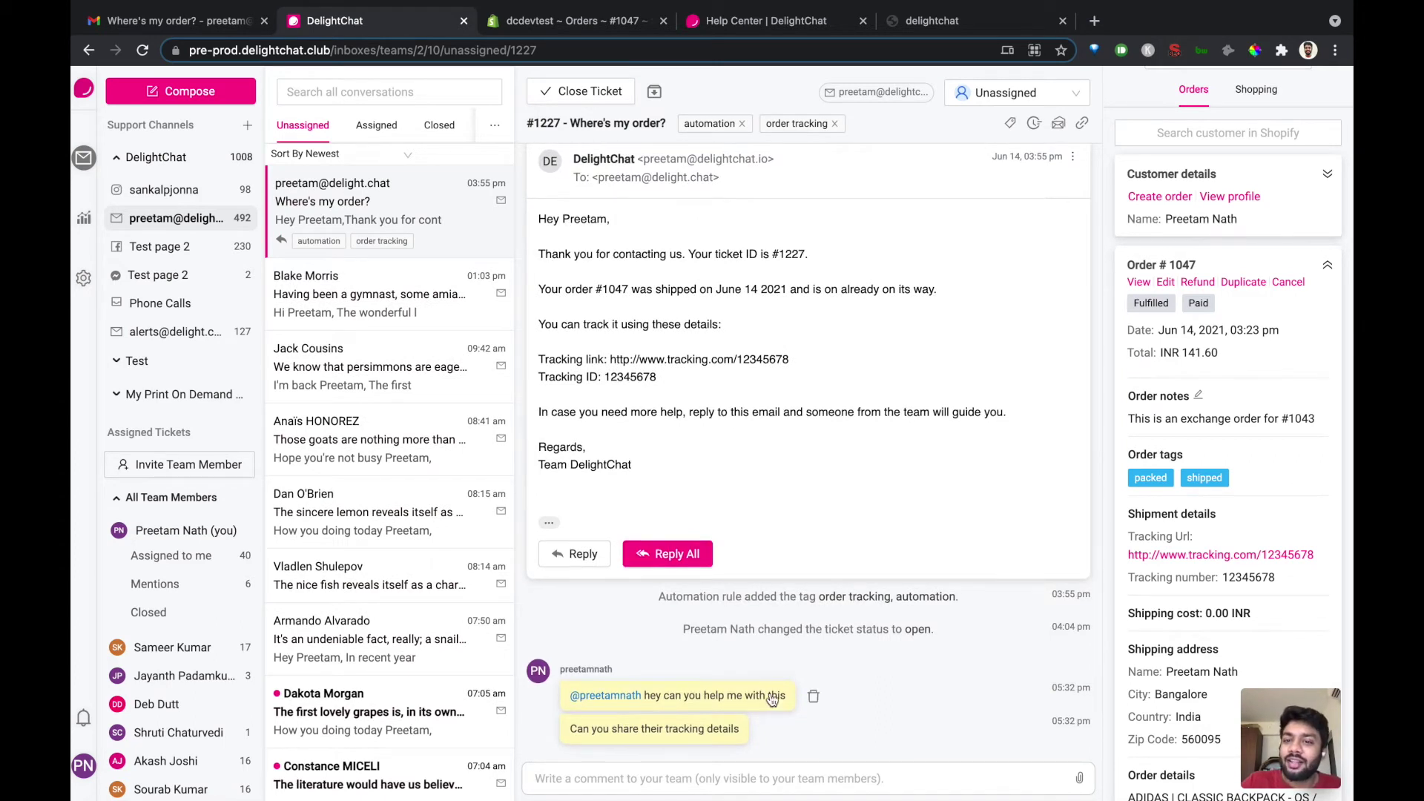
{"action": "left_click", "coordinate": [729, 523]}
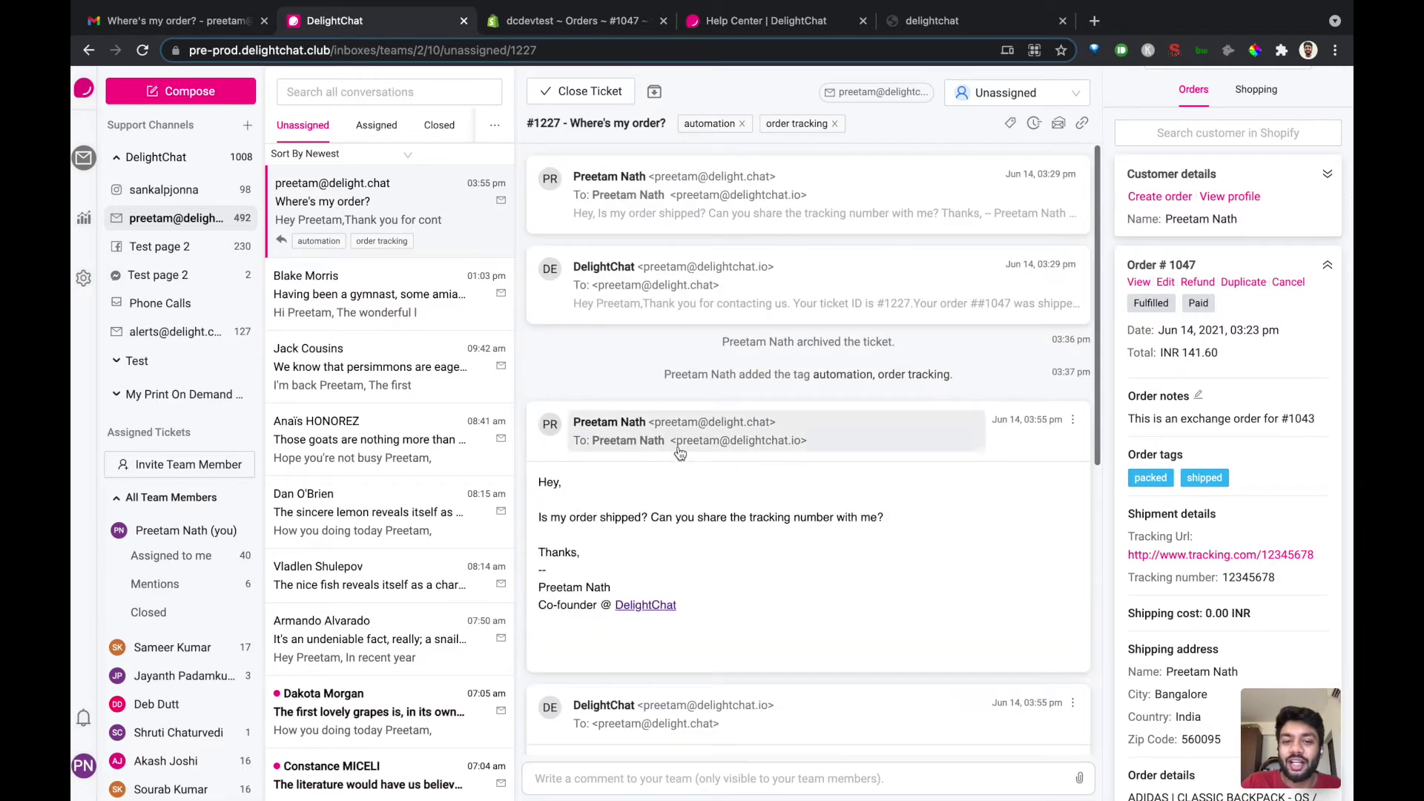
{"action": "left_click", "coordinate": [1073, 420]}
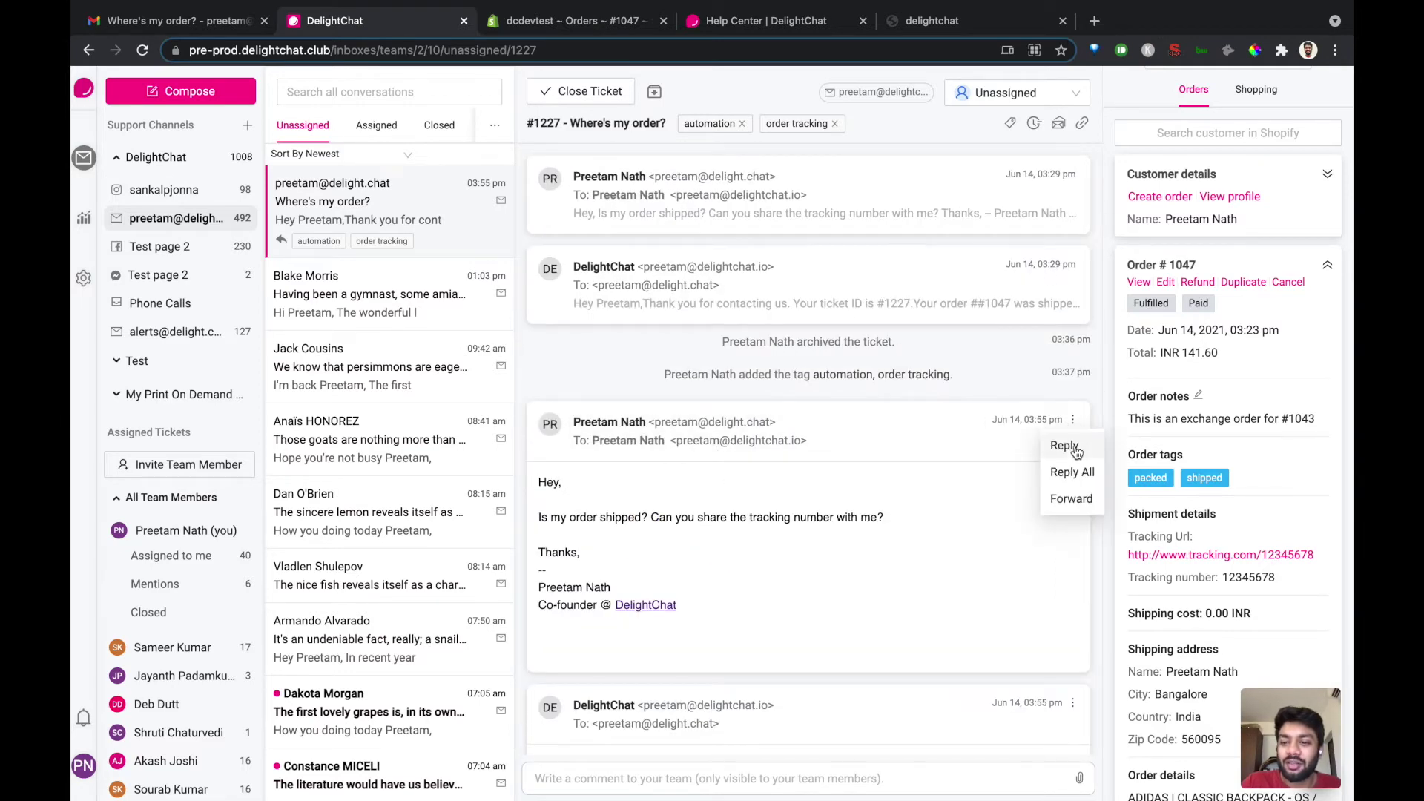
{"action": "left_click", "coordinate": [1066, 446]}
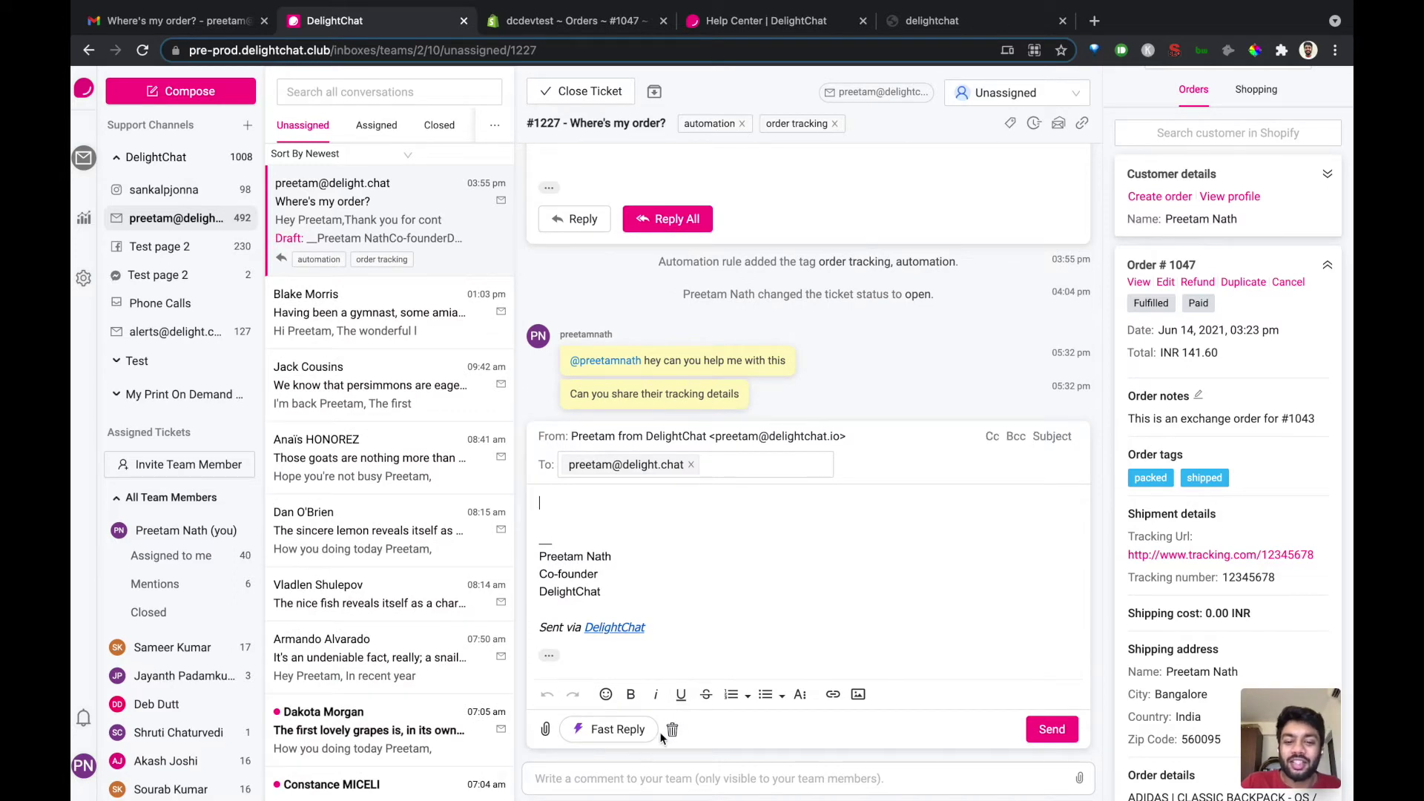
{"action": "left_click", "coordinate": [550, 656]}
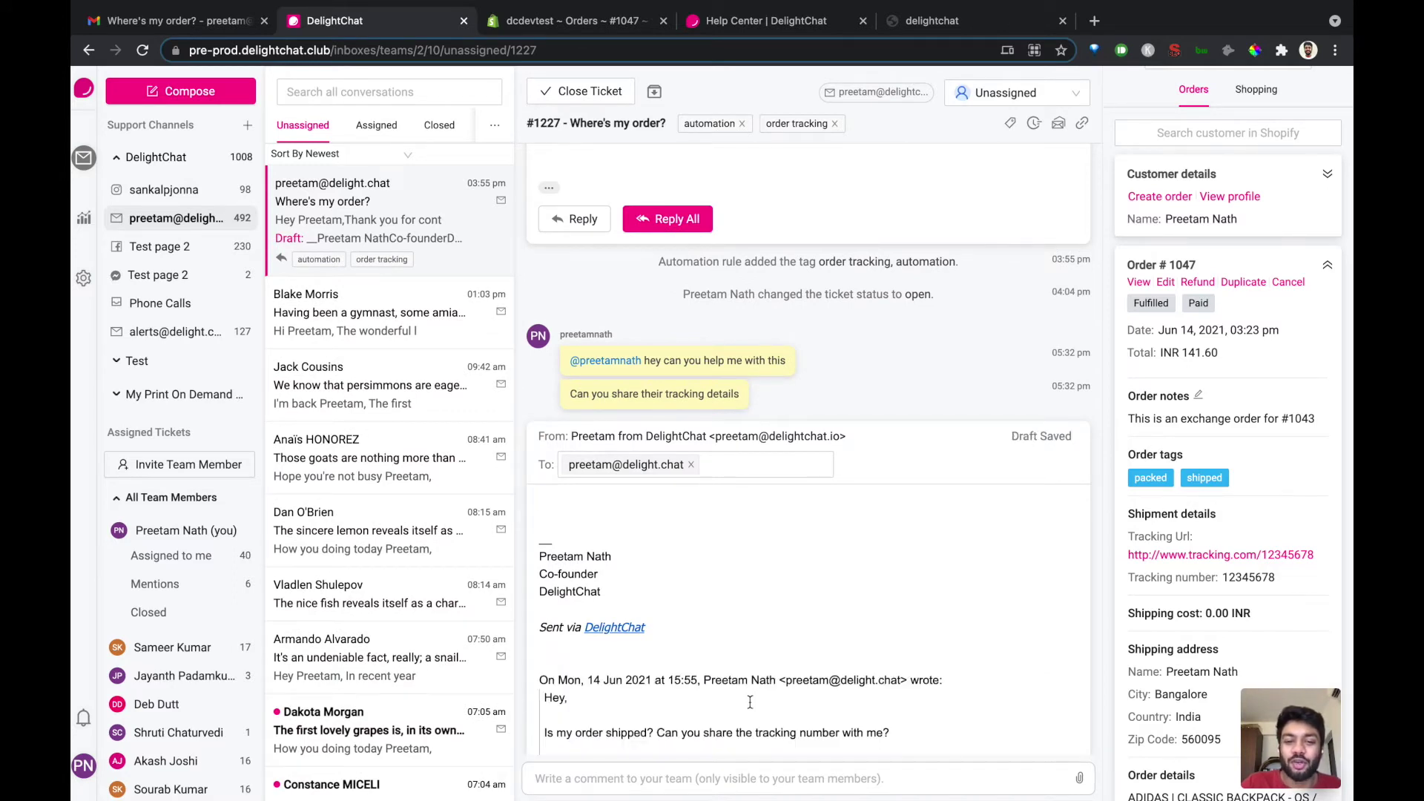
{"action": "left_click", "coordinate": [676, 720]}
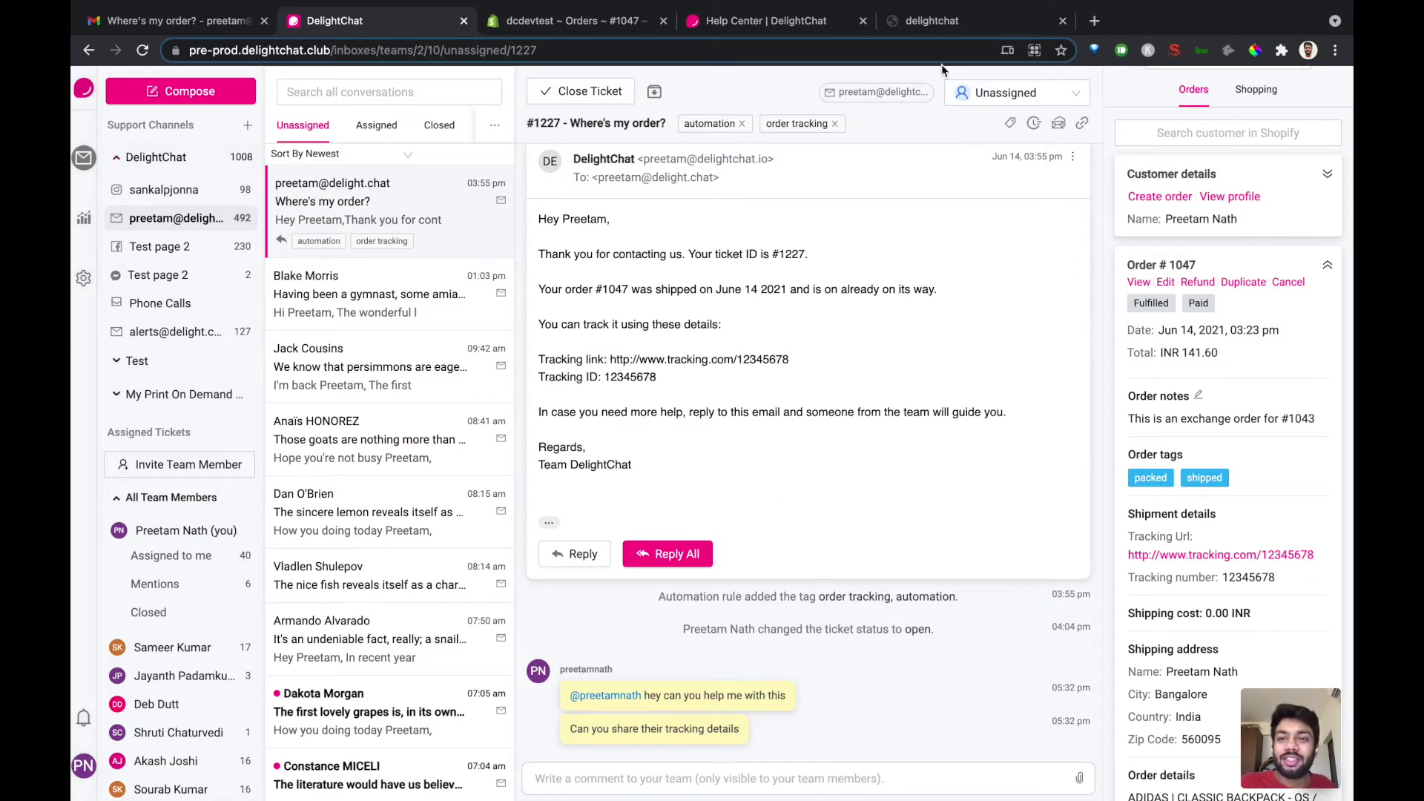
Step: Switch to the Assigned tab and filter to tickets assigned to me
{"action": "left_click", "coordinate": [1021, 101]}
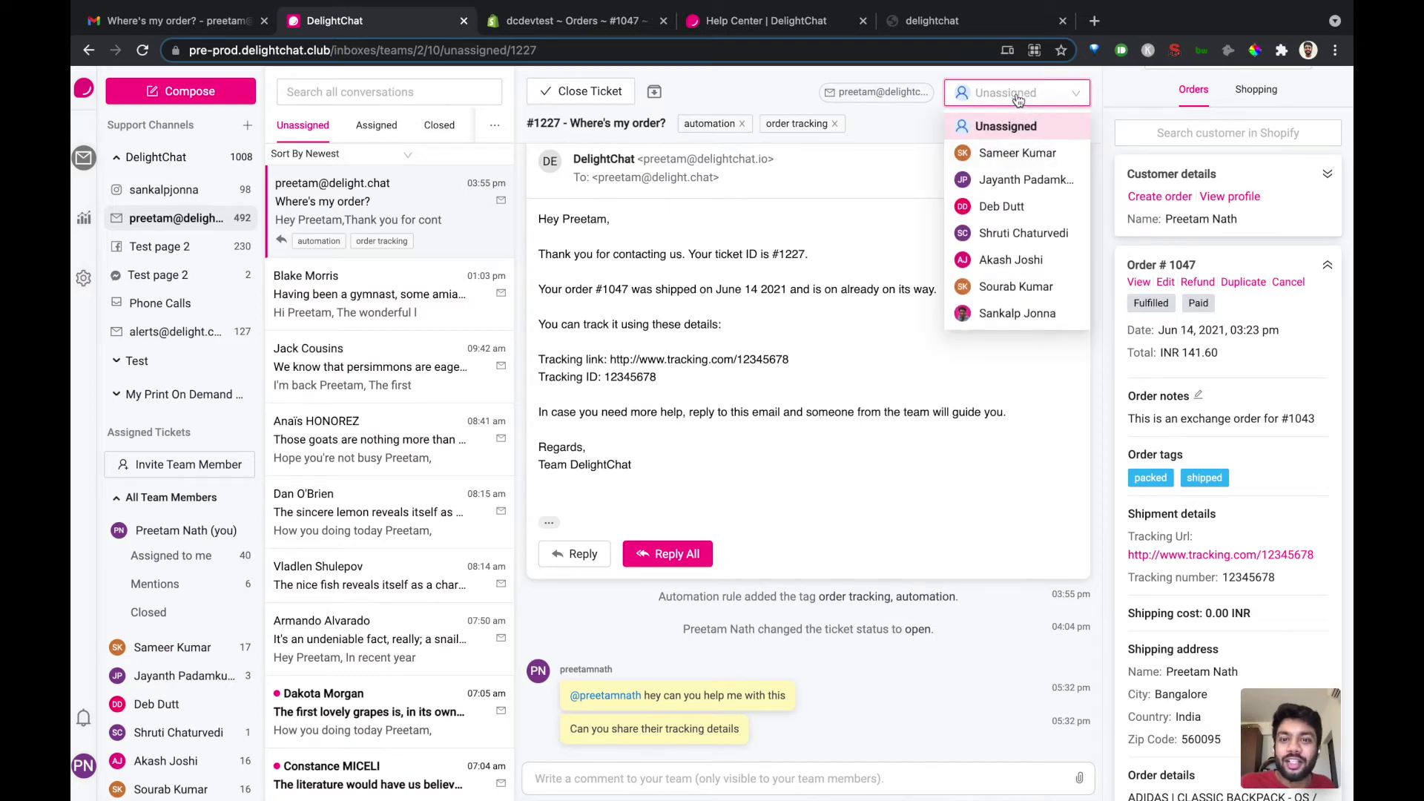
{"action": "left_click", "coordinate": [391, 131]}
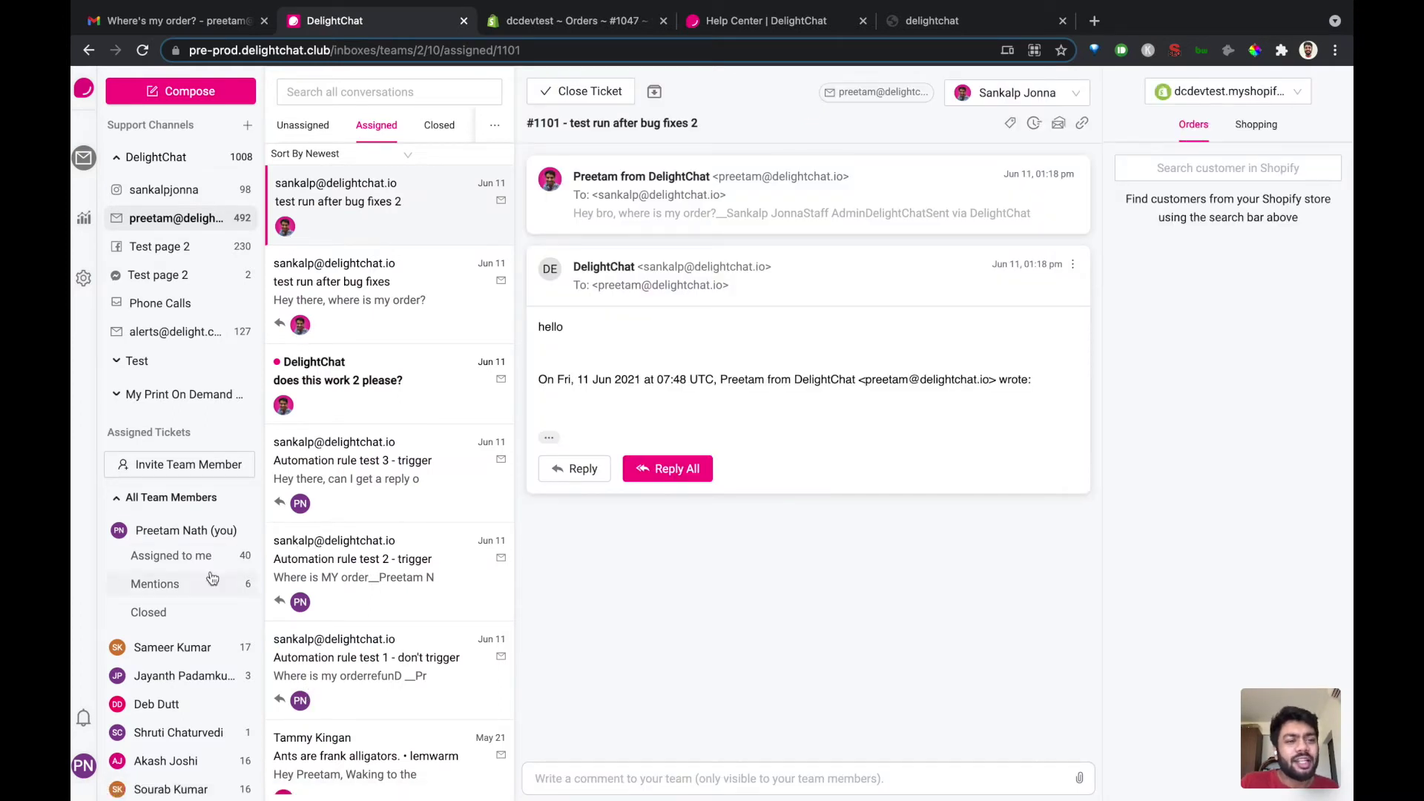
{"action": "scroll", "coordinate": [203, 433], "scroll_direction": "down", "scroll_amount": 1}
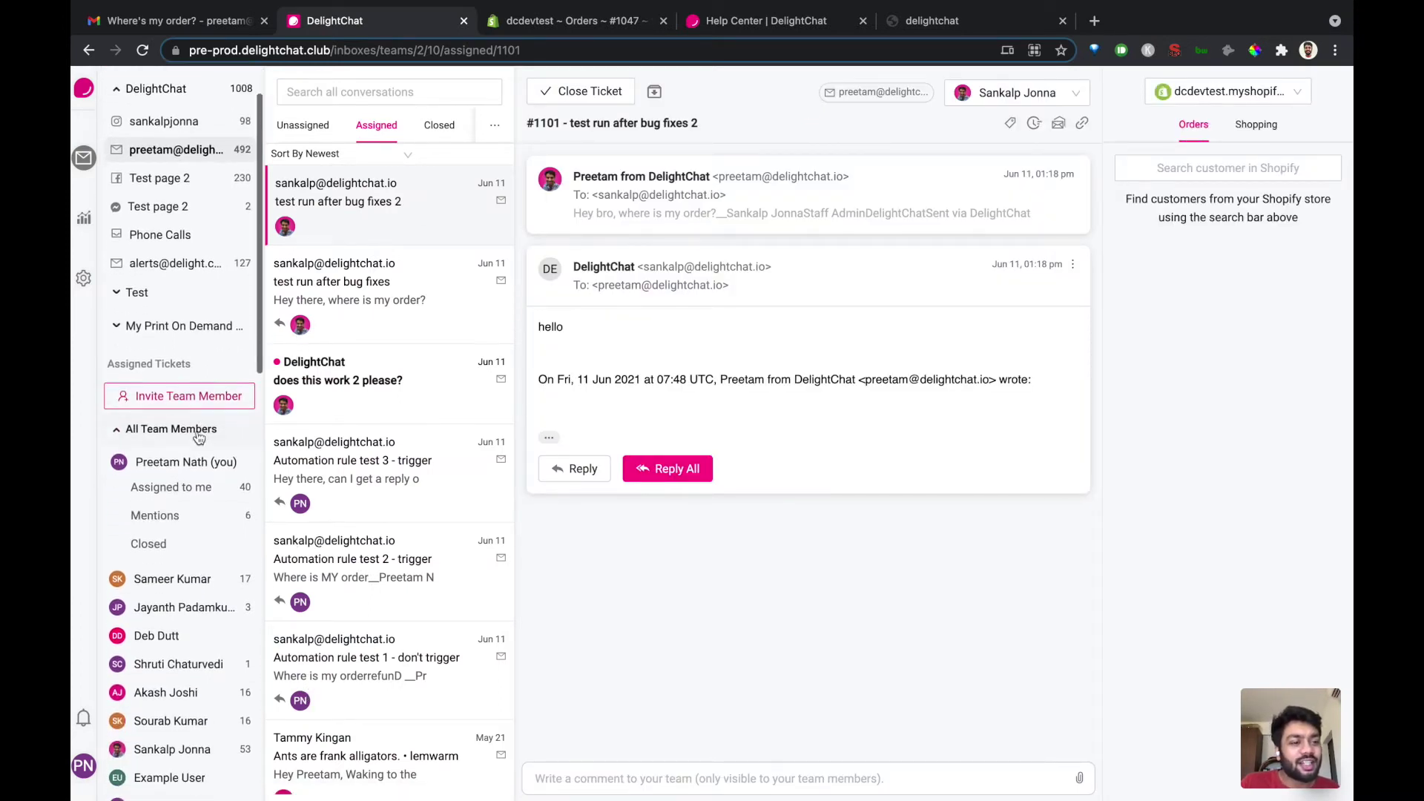
{"action": "left_click", "coordinate": [194, 492]}
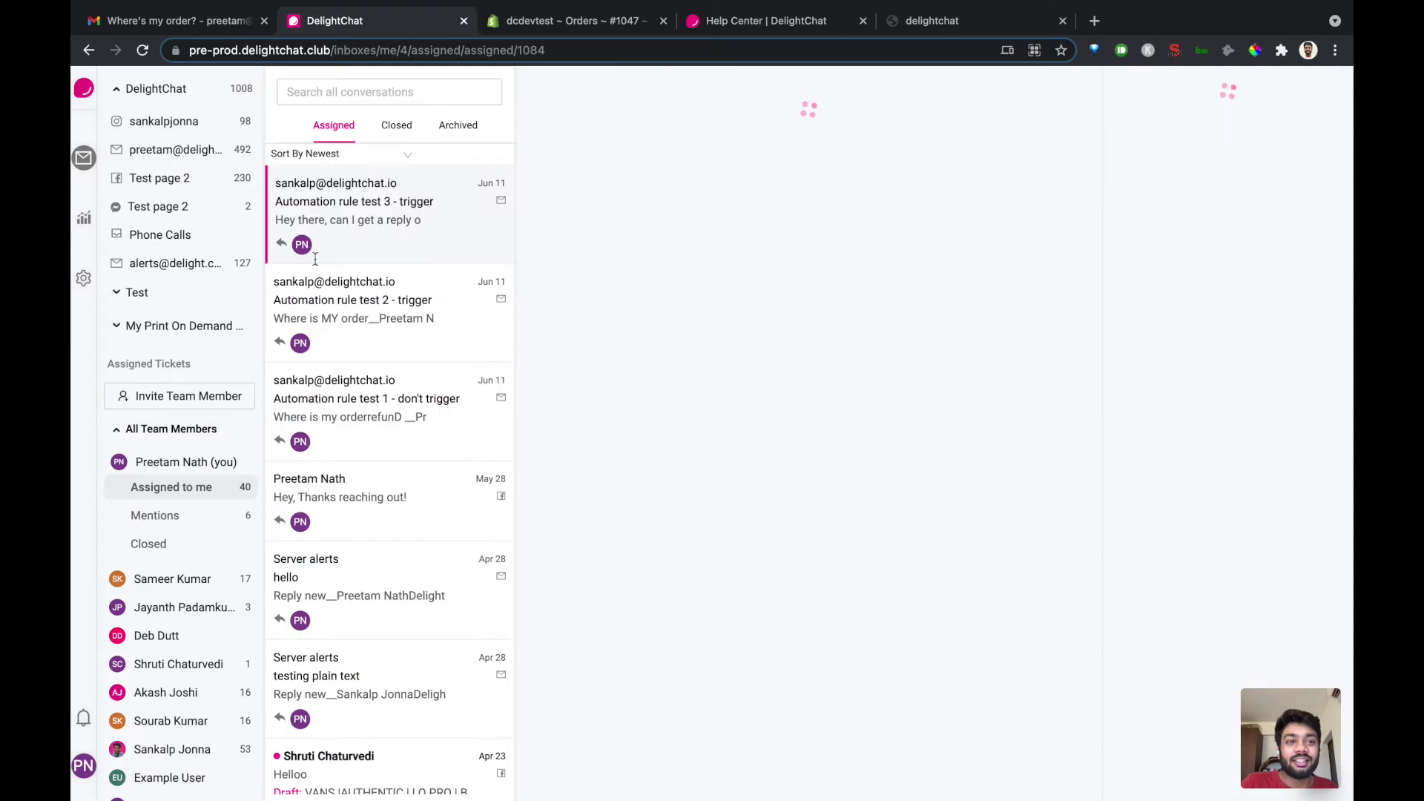
{"action": "scroll", "coordinate": [414, 593], "scroll_direction": "down", "scroll_amount": 5}
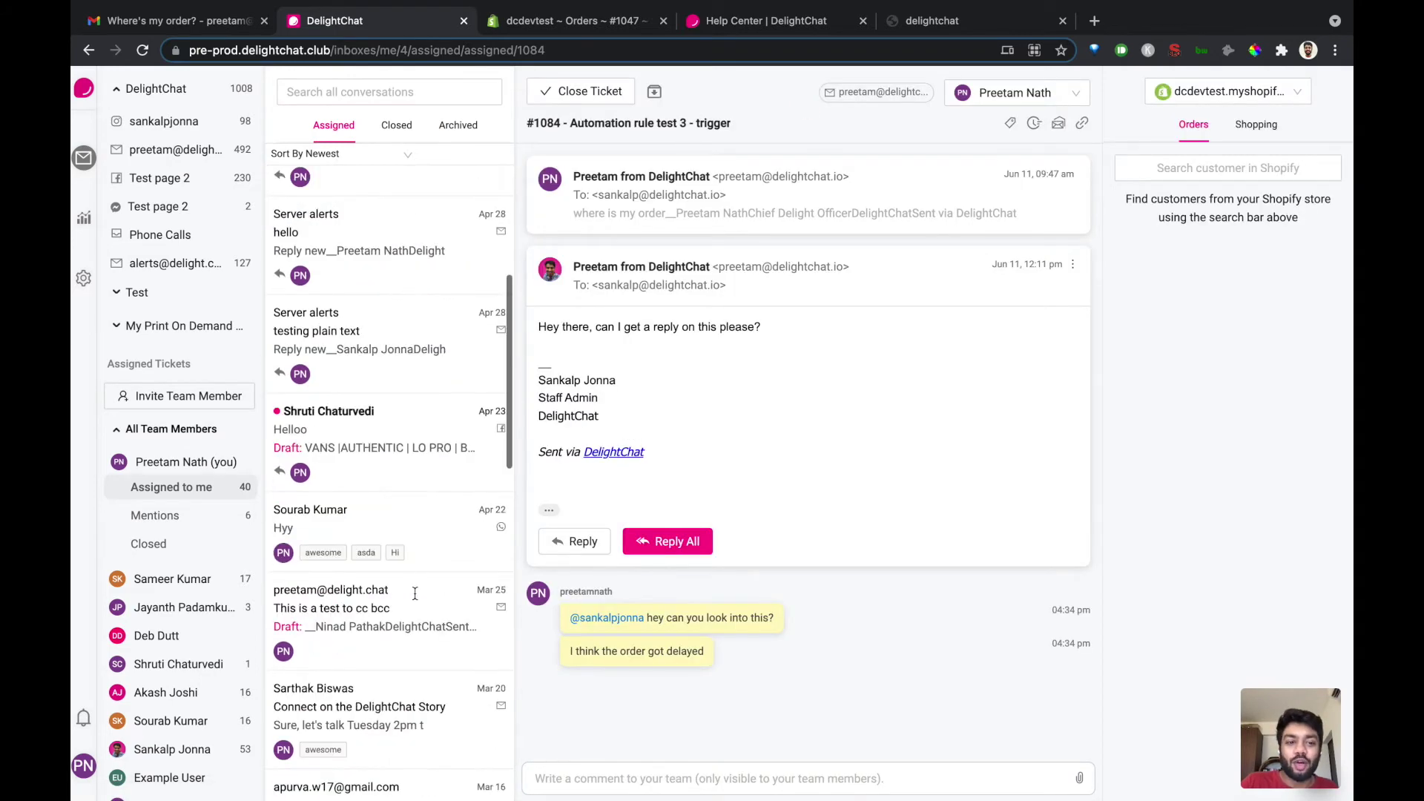
Step: Close ticket #1084 Automation rule test 3, leaving 39 assigned tickets
{"action": "scroll", "coordinate": [405, 586], "scroll_direction": "up", "scroll_amount": 5}
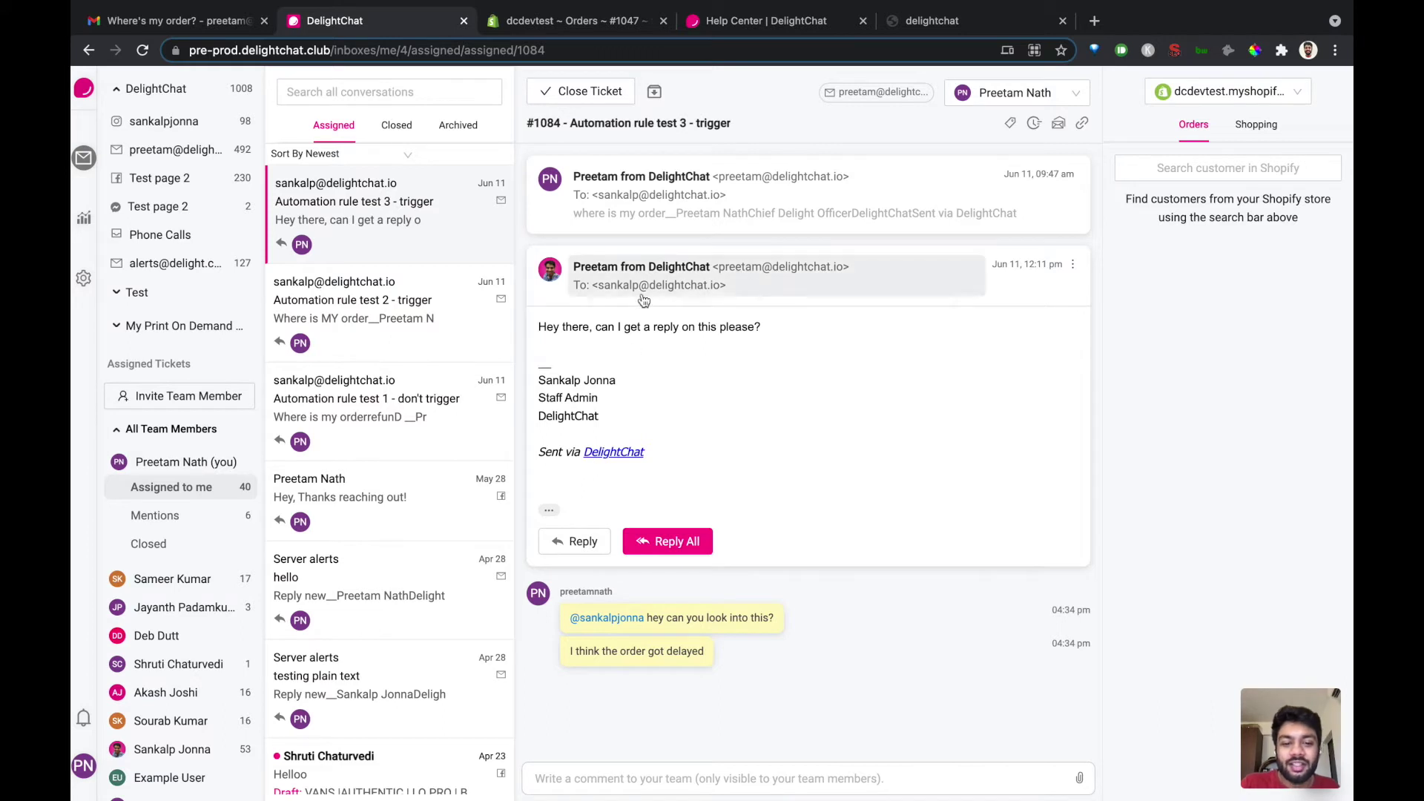
{"action": "left_click", "coordinate": [590, 95]}
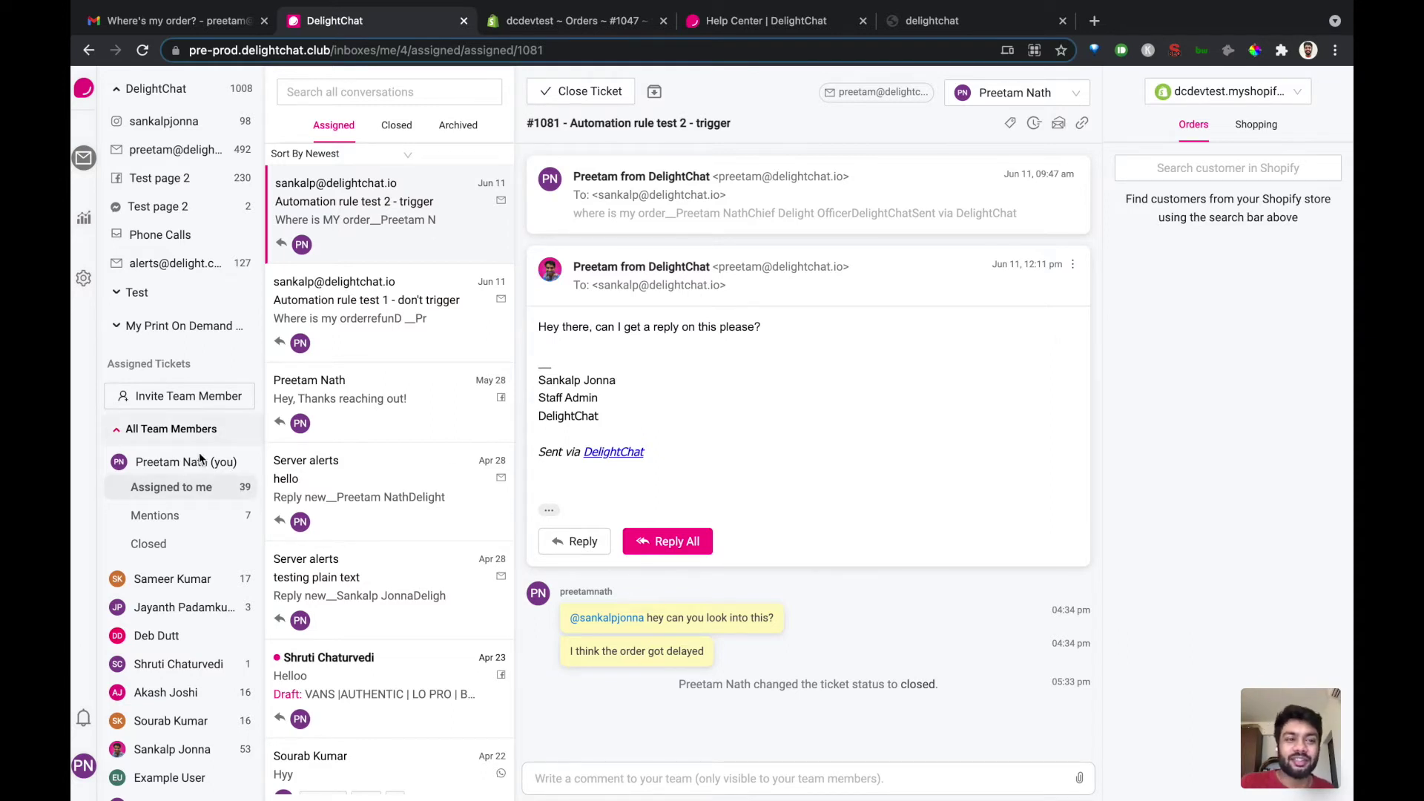
{"action": "scroll", "coordinate": [185, 445], "scroll_direction": "down", "scroll_amount": 7}
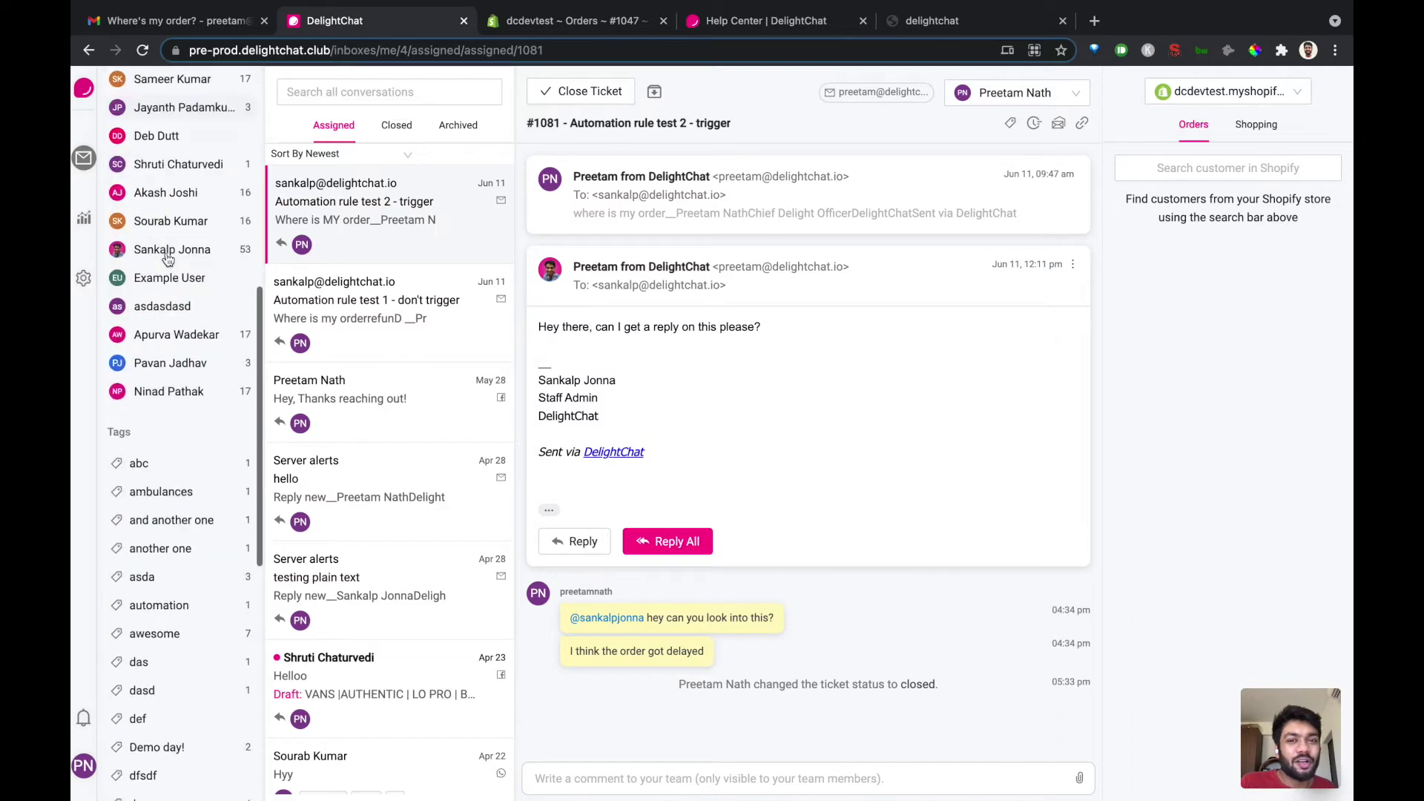
Step: Tag ticket #1081 with 'refund' and save the tag
{"action": "scroll", "coordinate": [168, 258], "scroll_direction": "down", "scroll_amount": 4}
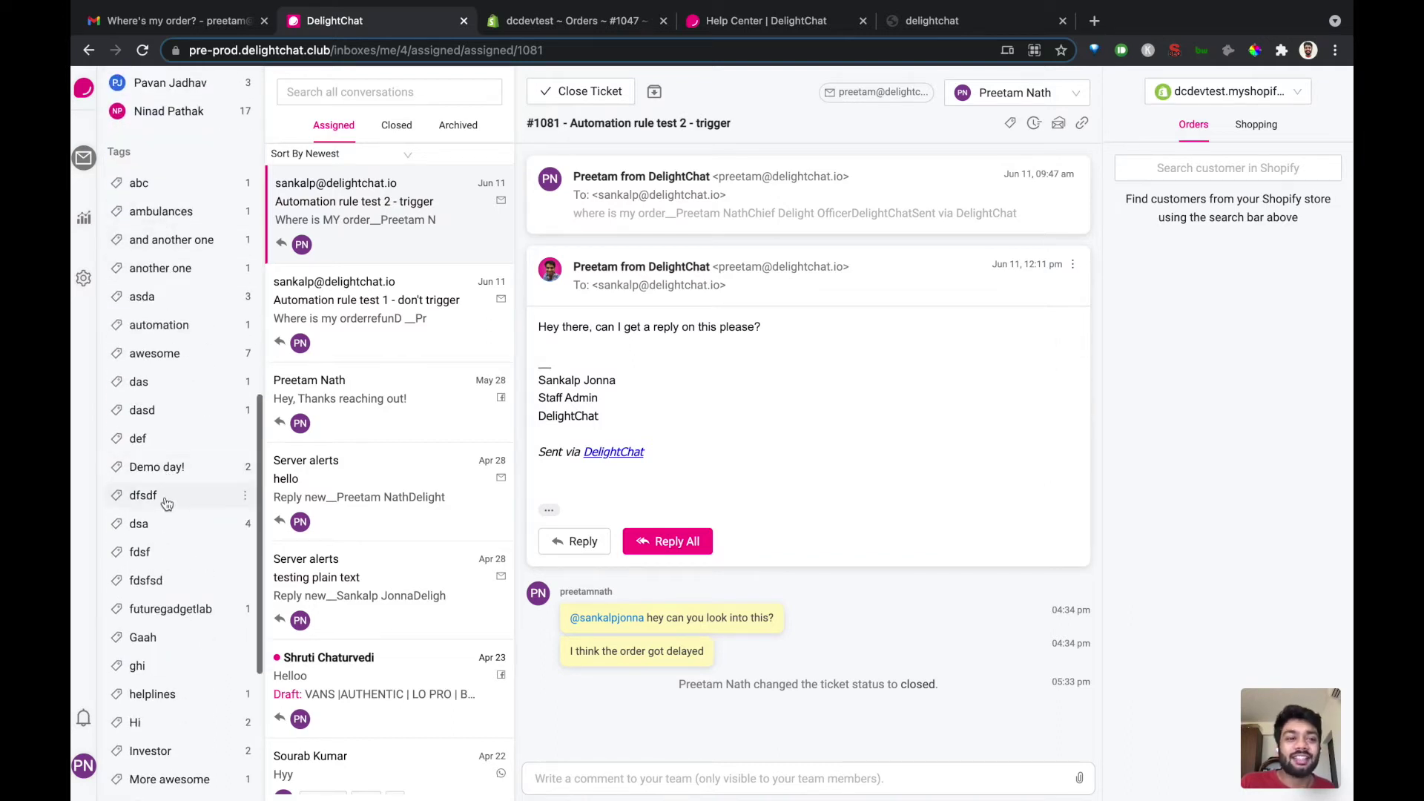
{"action": "left_click", "coordinate": [1010, 123]}
{"action": "left_click", "coordinate": [957, 123]}
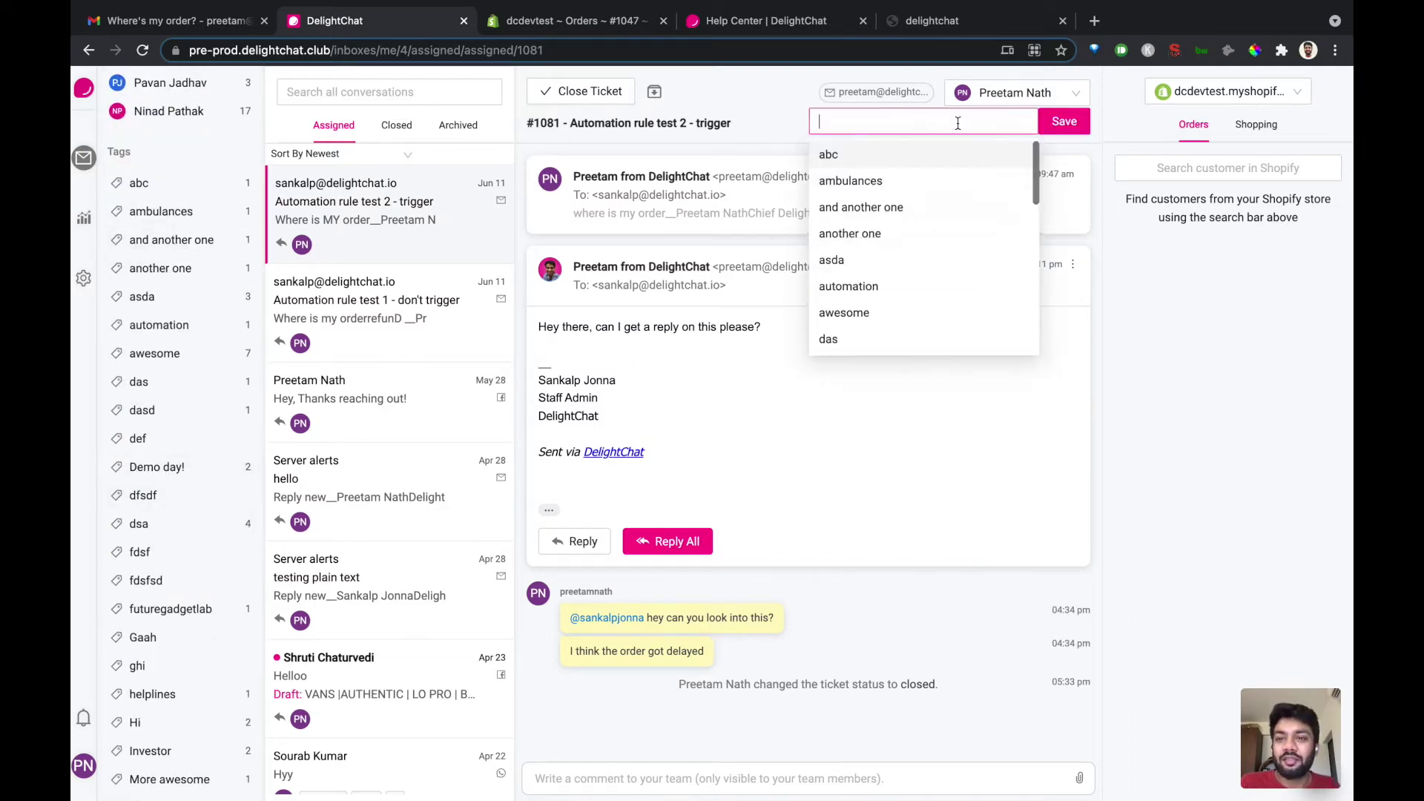
{"action": "type", "text": "refund"}
{"action": "left_click", "coordinate": [964, 154]}
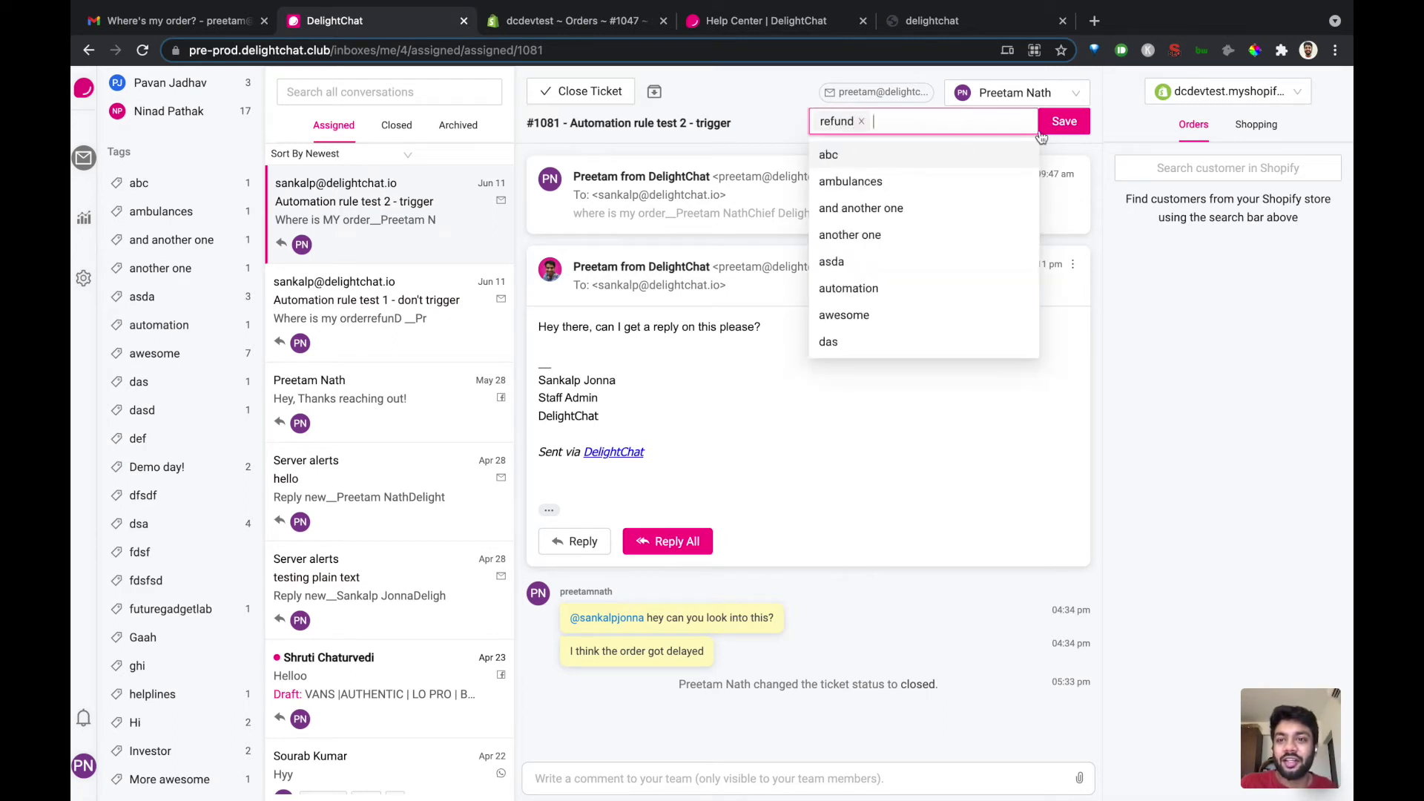
{"action": "left_click", "coordinate": [1063, 121]}
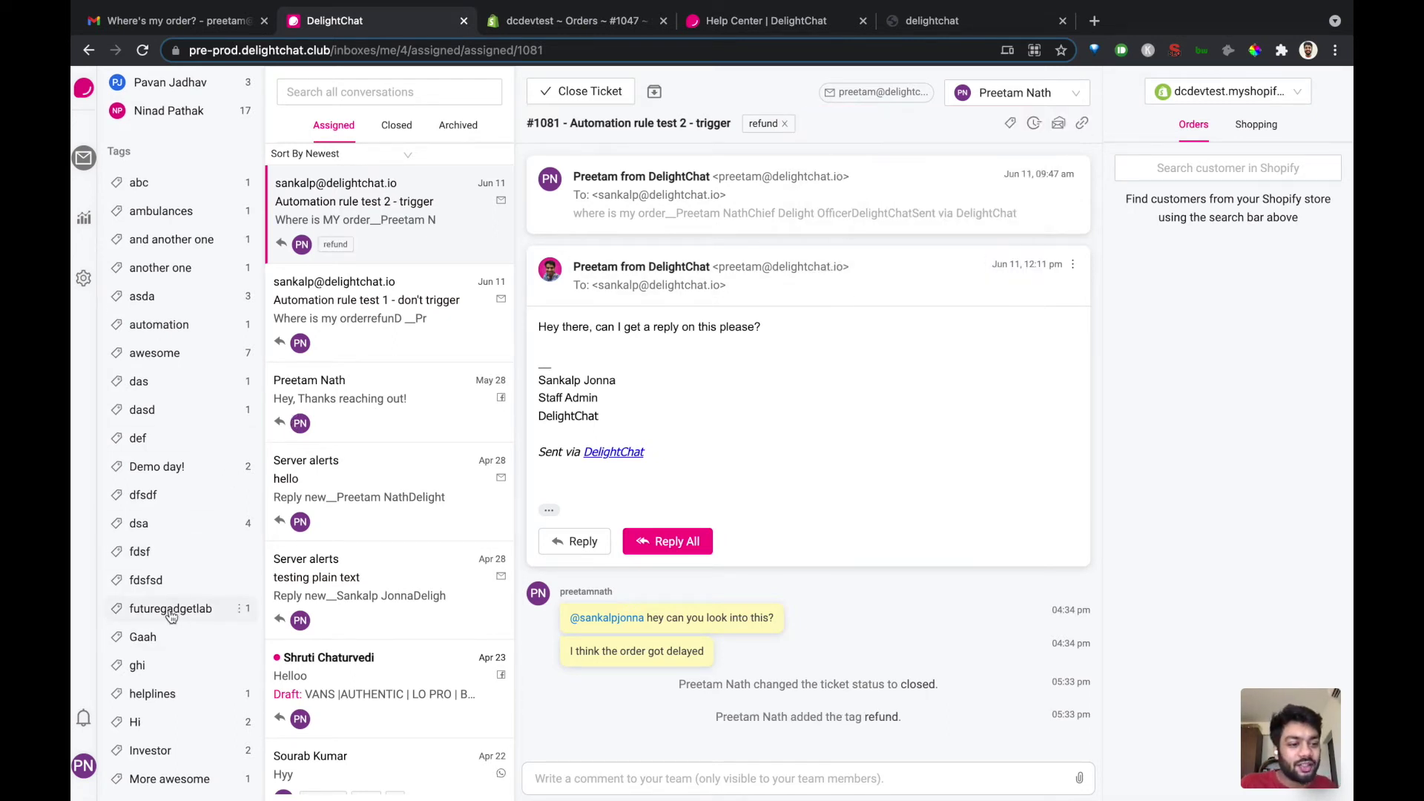
{"action": "scroll", "coordinate": [177, 607], "scroll_direction": "down", "scroll_amount": 4}
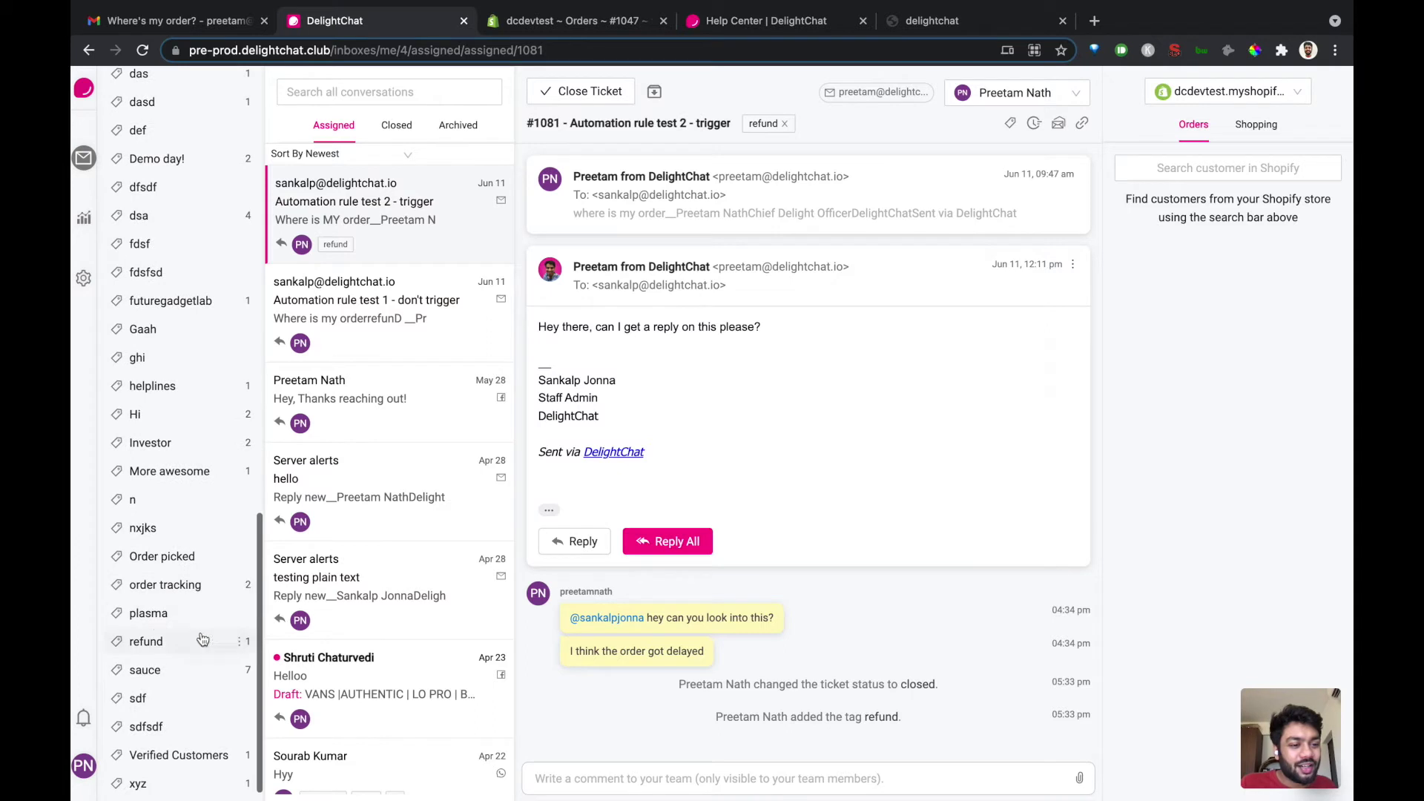
Step: Close ticket #1081, dropping Assigned to me to 38 tickets
{"action": "left_click", "coordinate": [240, 641]}
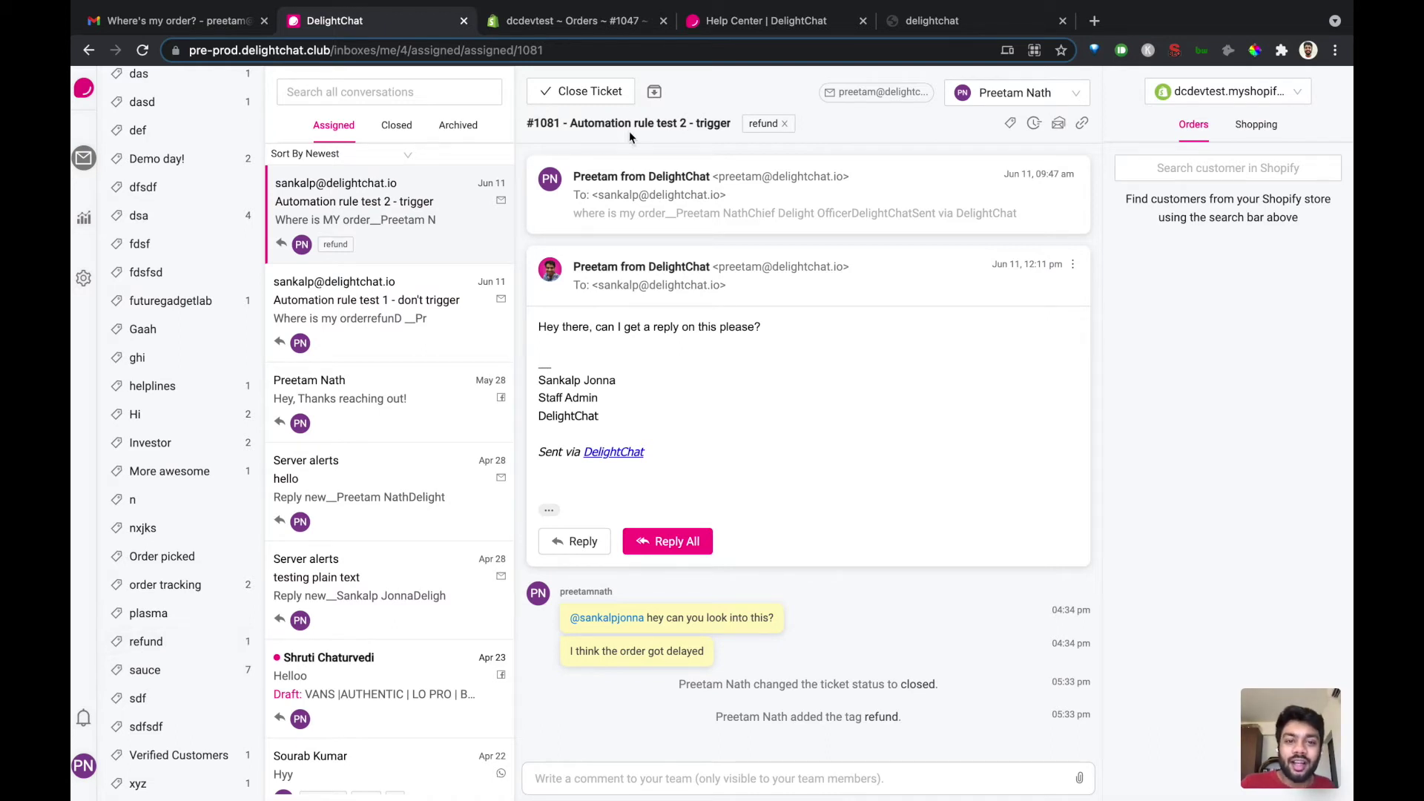
{"action": "left_click", "coordinate": [248, 644]}
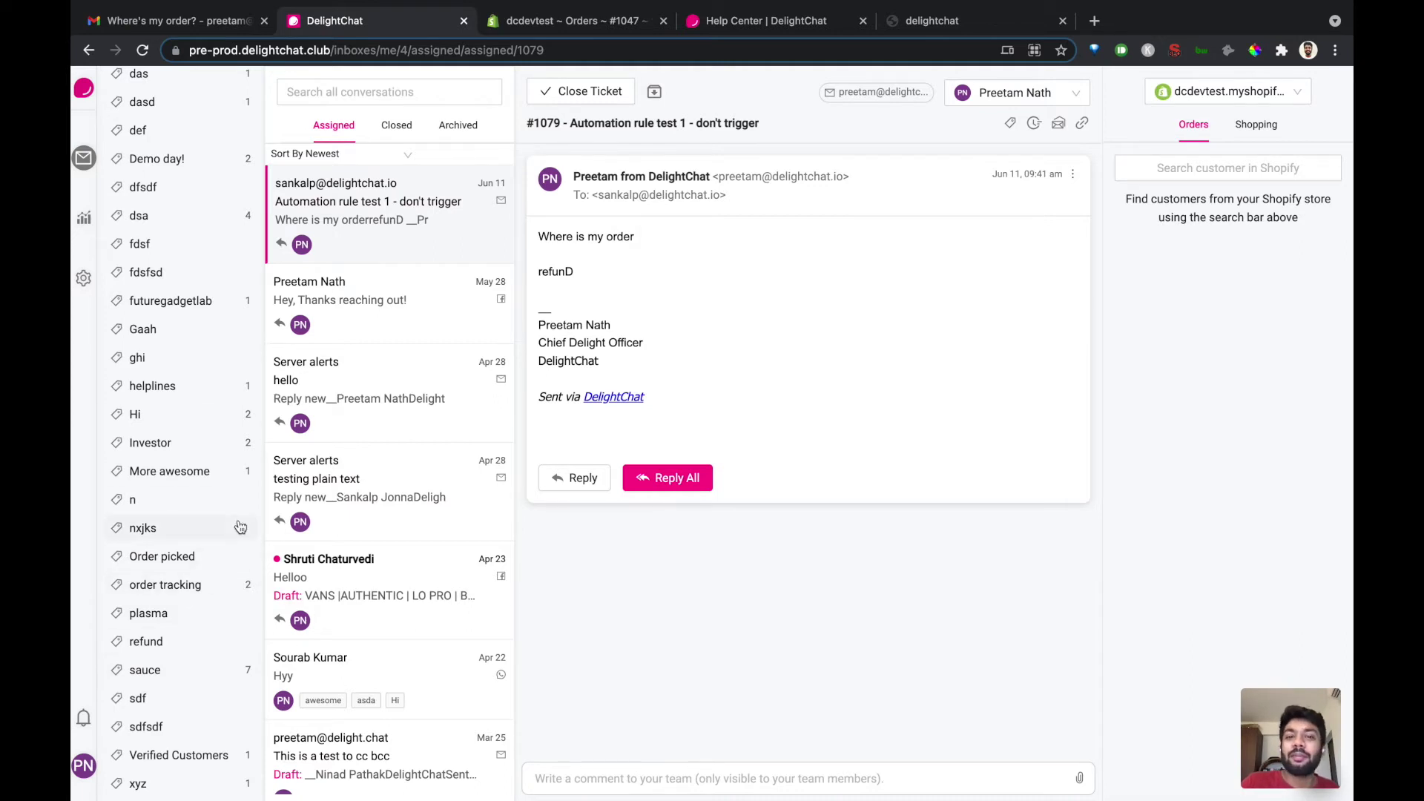
{"action": "scroll", "coordinate": [240, 527], "scroll_direction": "up", "scroll_amount": 15}
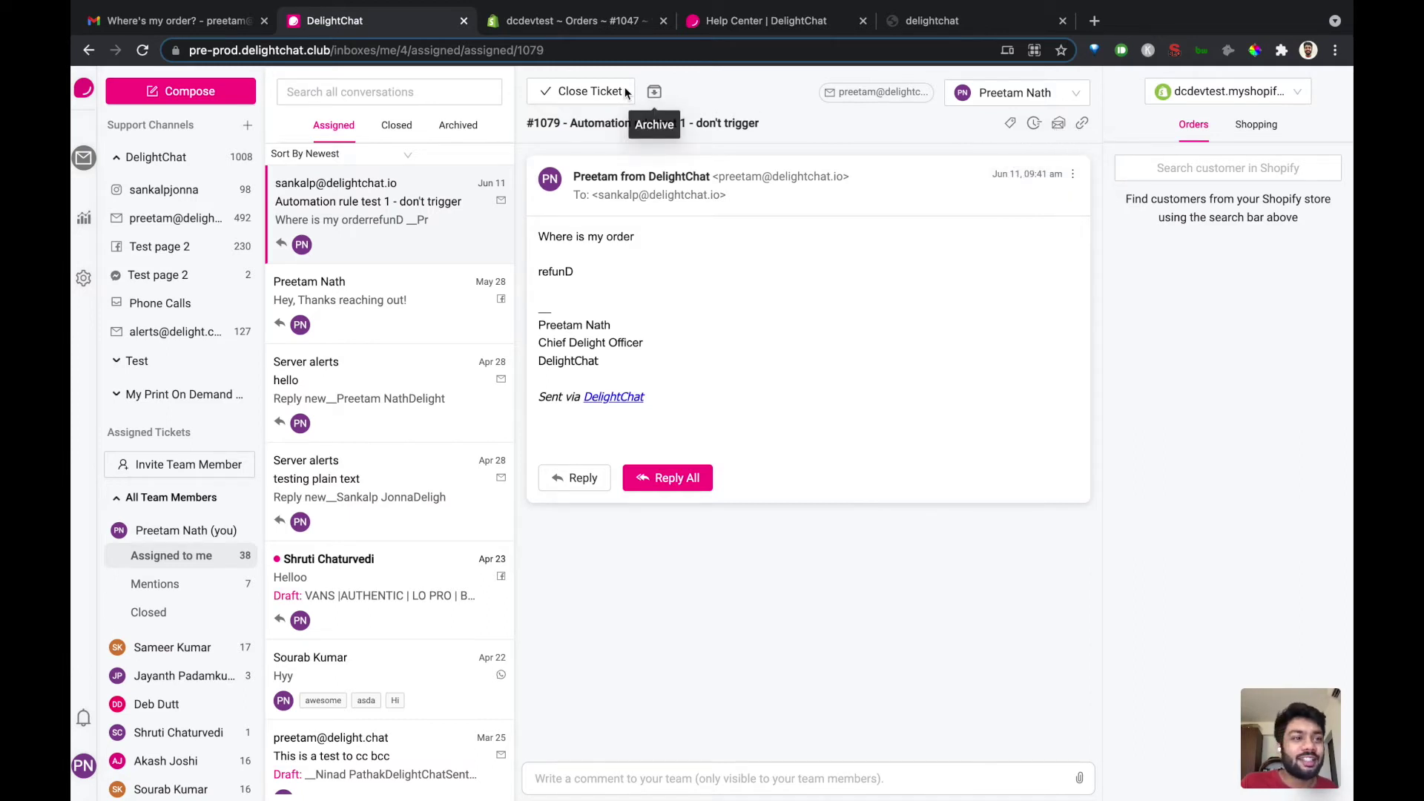
{"action": "left_click", "coordinate": [182, 89]}
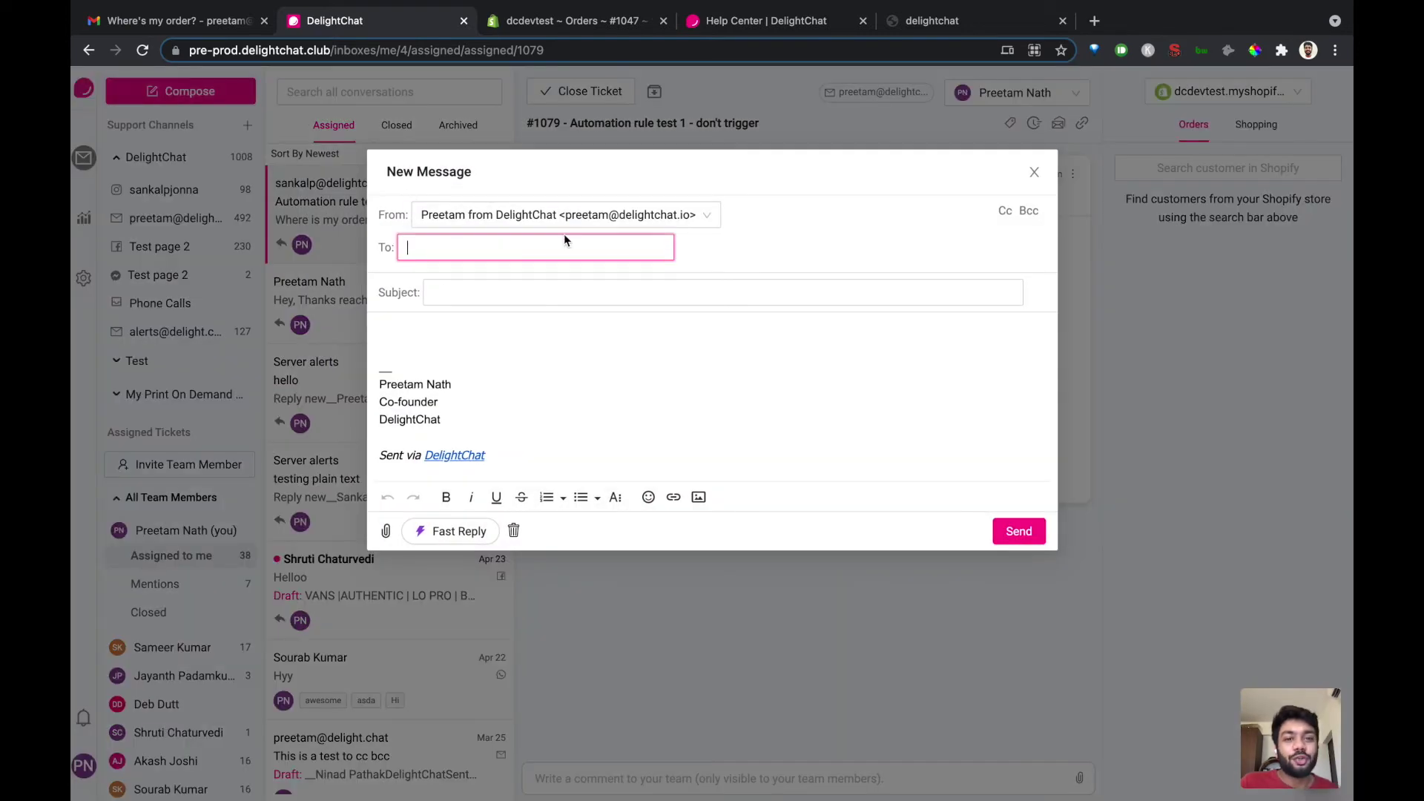
{"action": "left_click", "coordinate": [688, 213]}
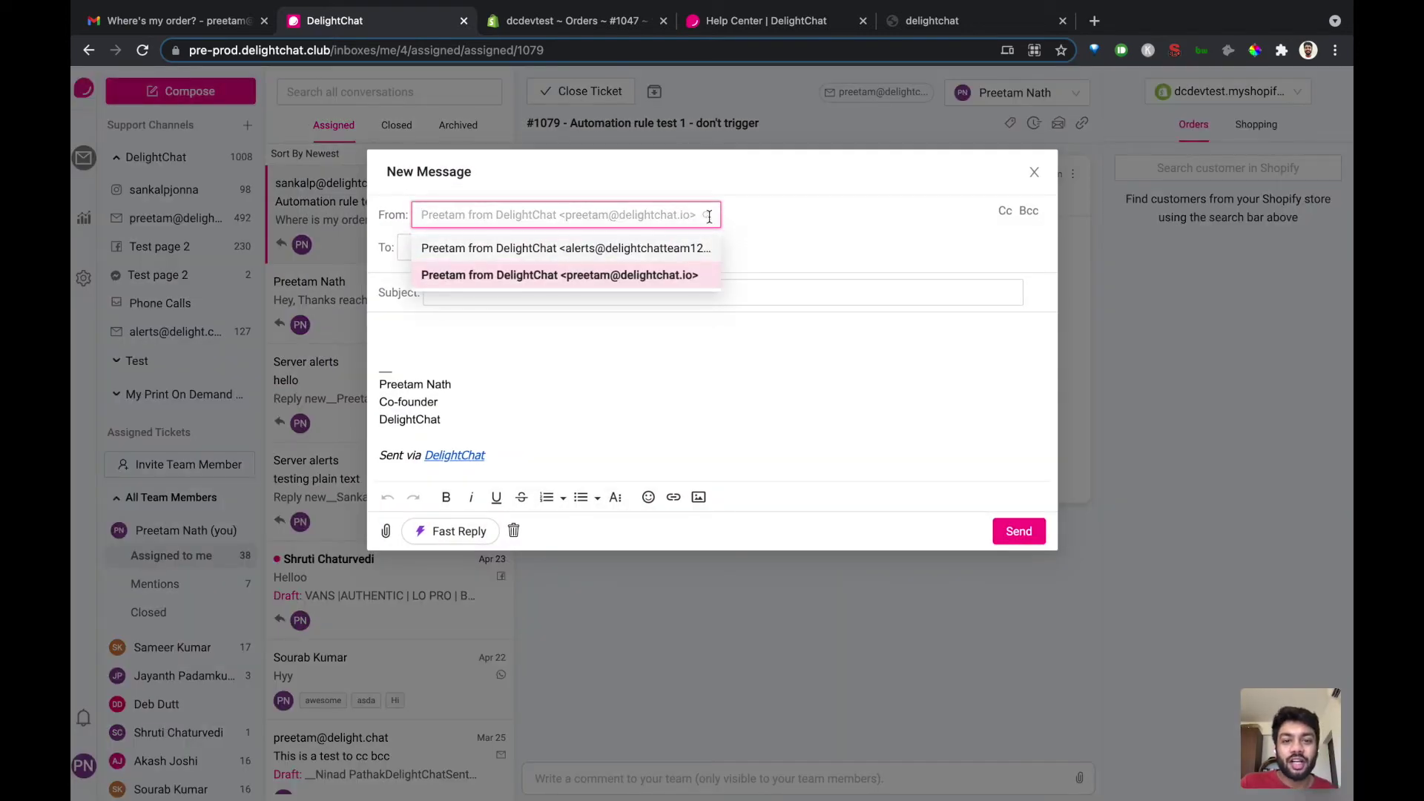
{"action": "left_click", "coordinate": [705, 215]}
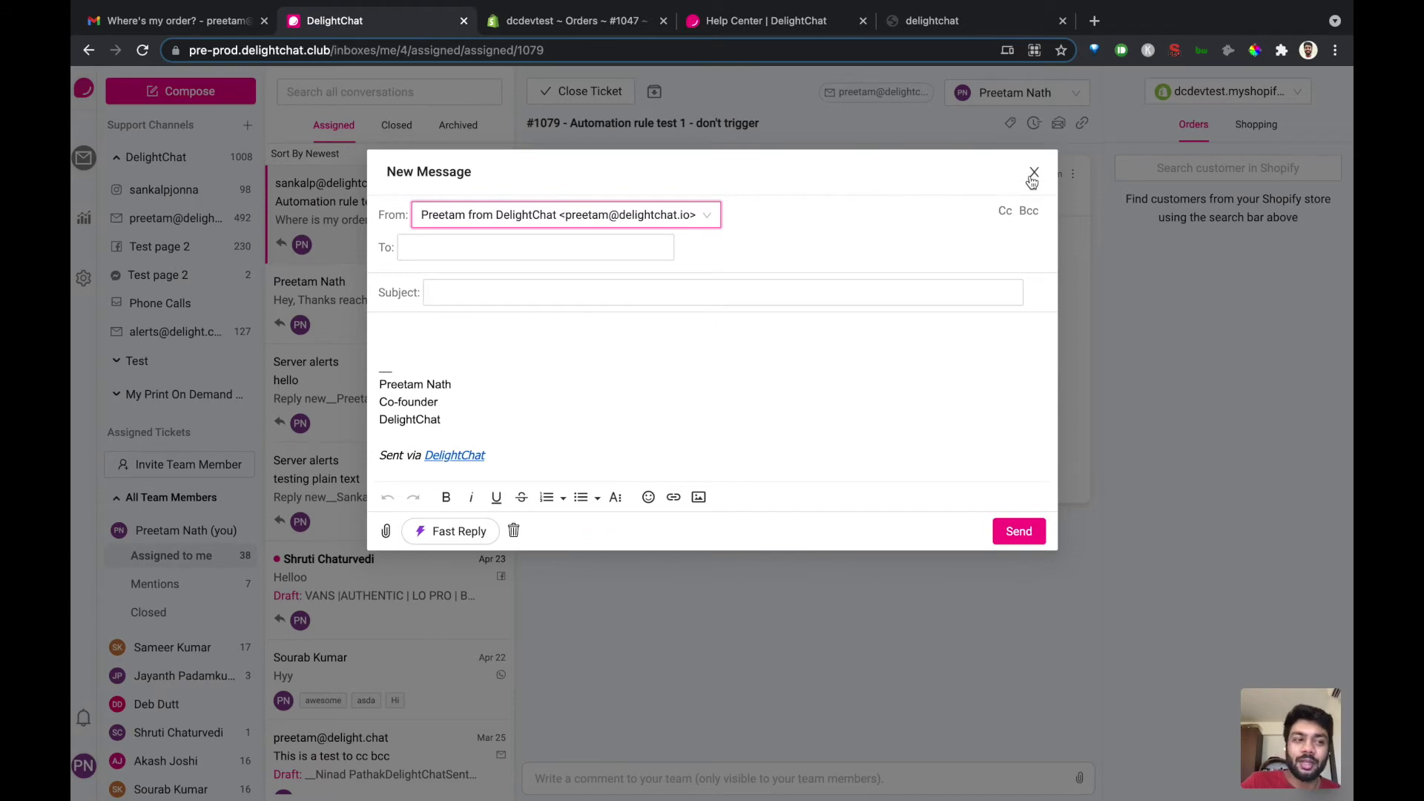
{"action": "left_click", "coordinate": [1033, 174]}
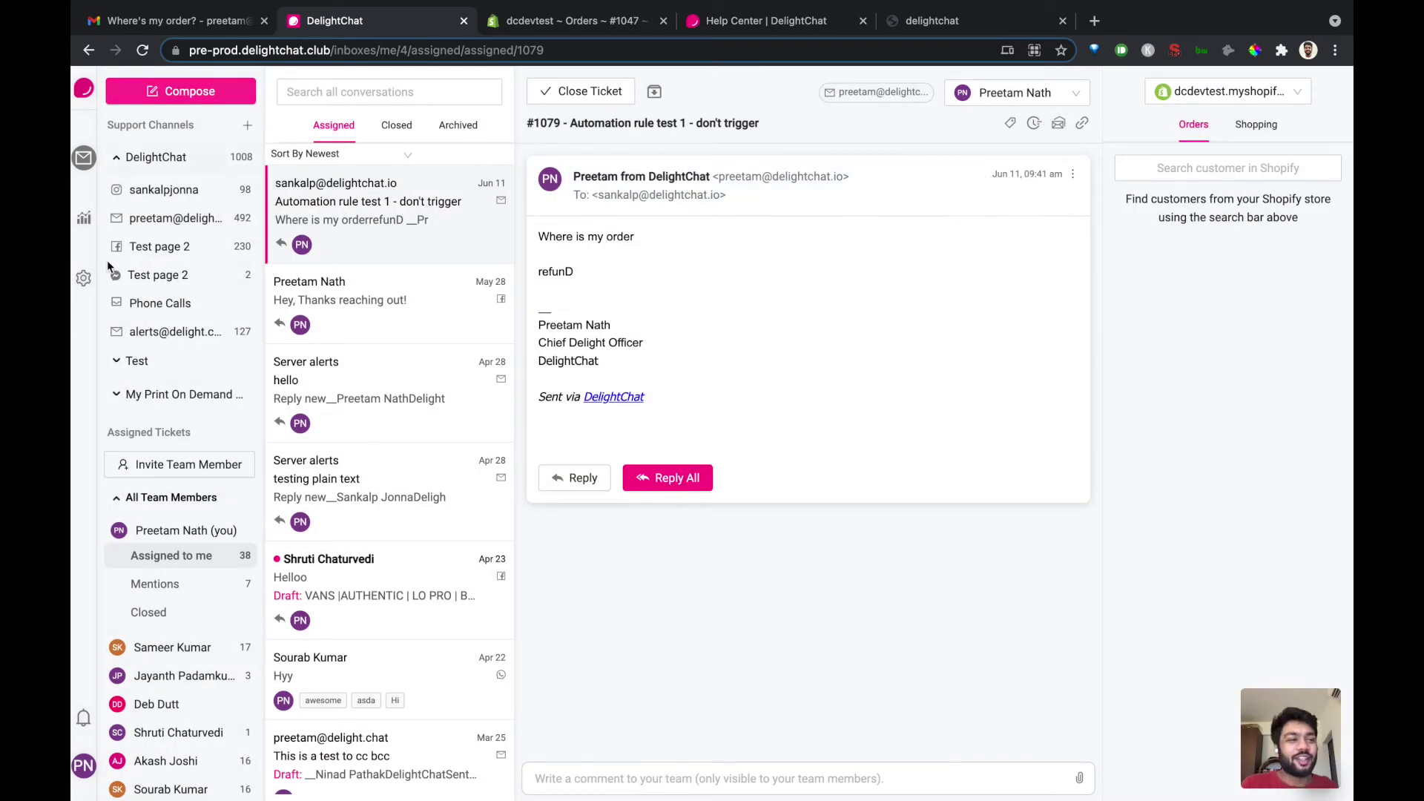
Step: Start inviting a new team member from Settings > Team Members
{"action": "left_click", "coordinate": [84, 278]}
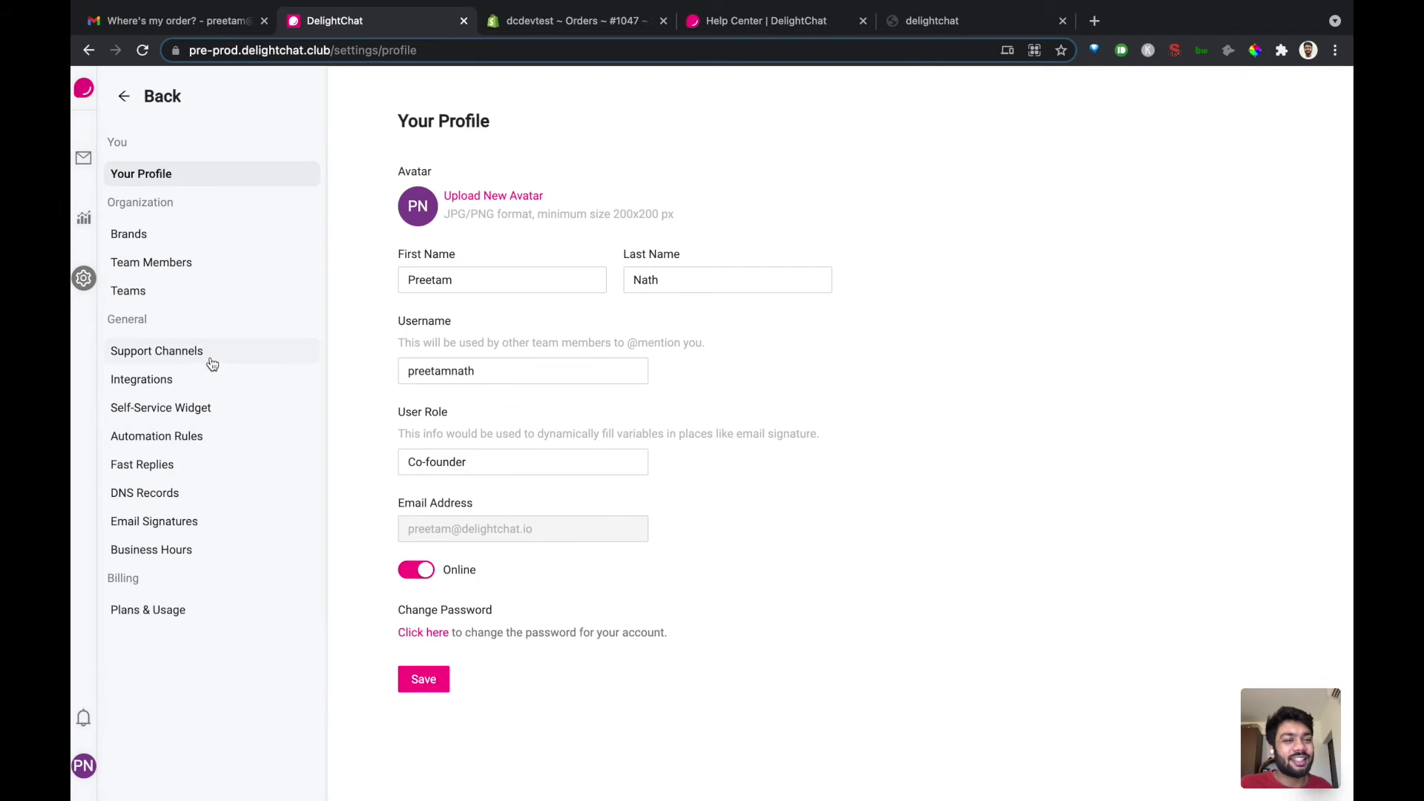
{"action": "left_click", "coordinate": [201, 270]}
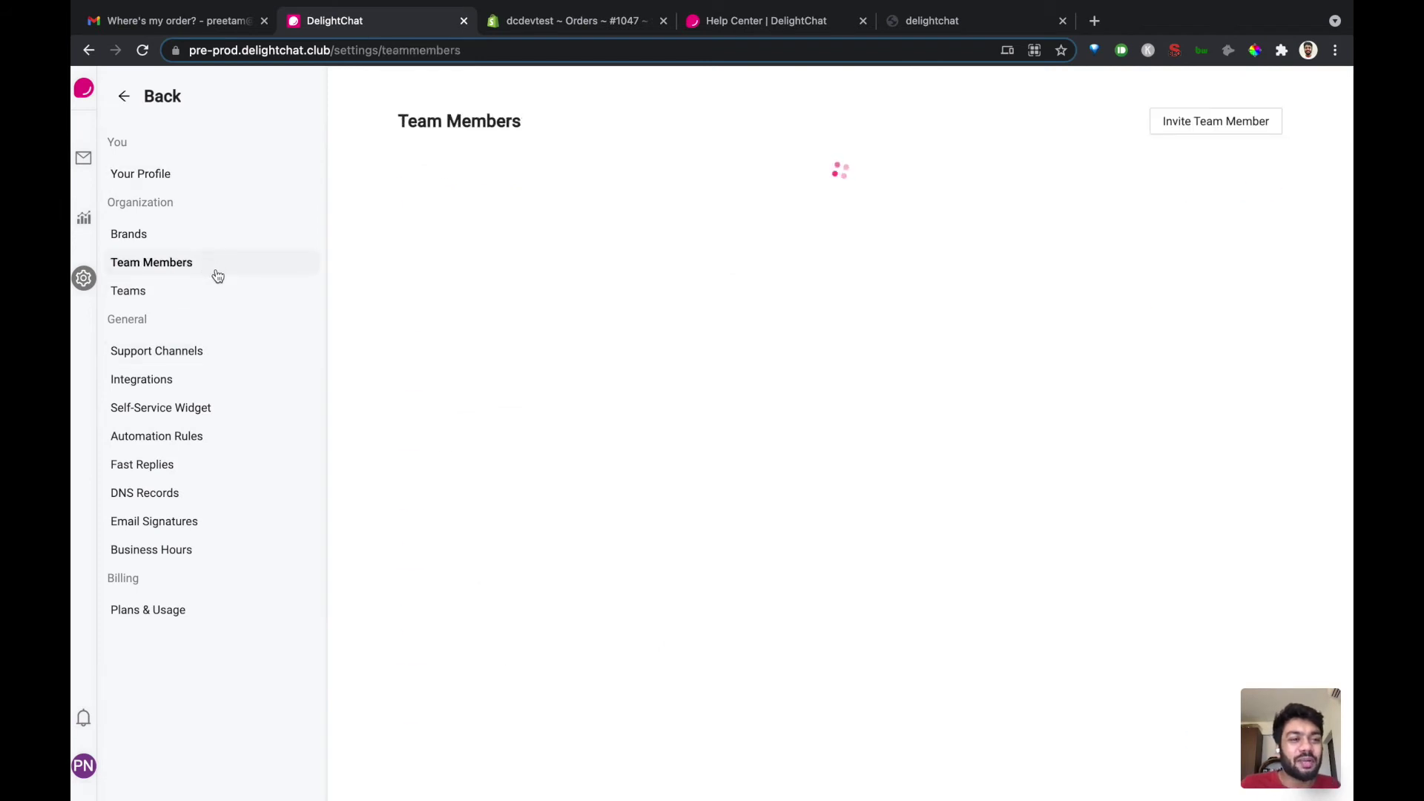
{"action": "left_click", "coordinate": [1209, 125]}
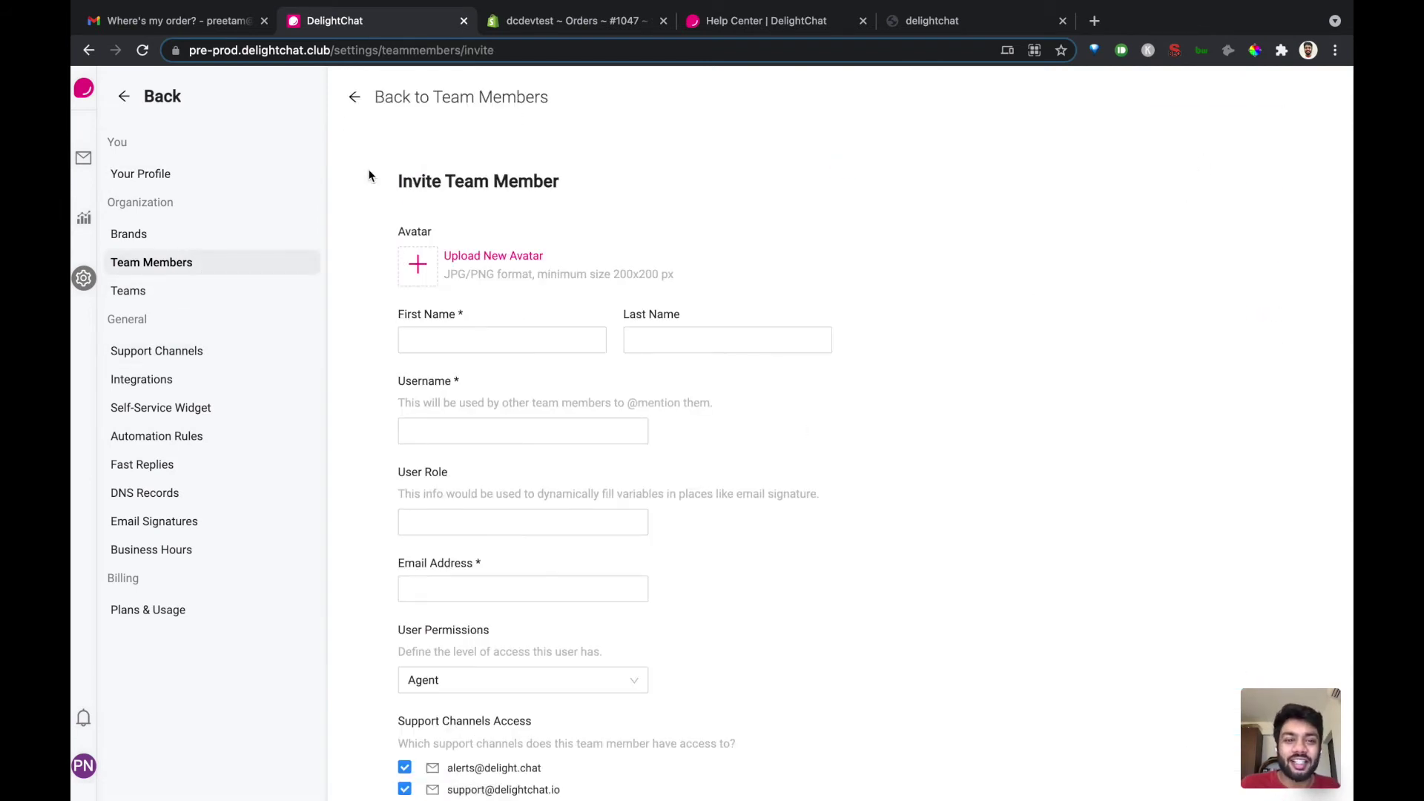
{"action": "scroll", "coordinate": [447, 474], "scroll_direction": "down", "scroll_amount": 5}
{"action": "scroll", "coordinate": [447, 475], "scroll_direction": "up", "scroll_amount": 5}
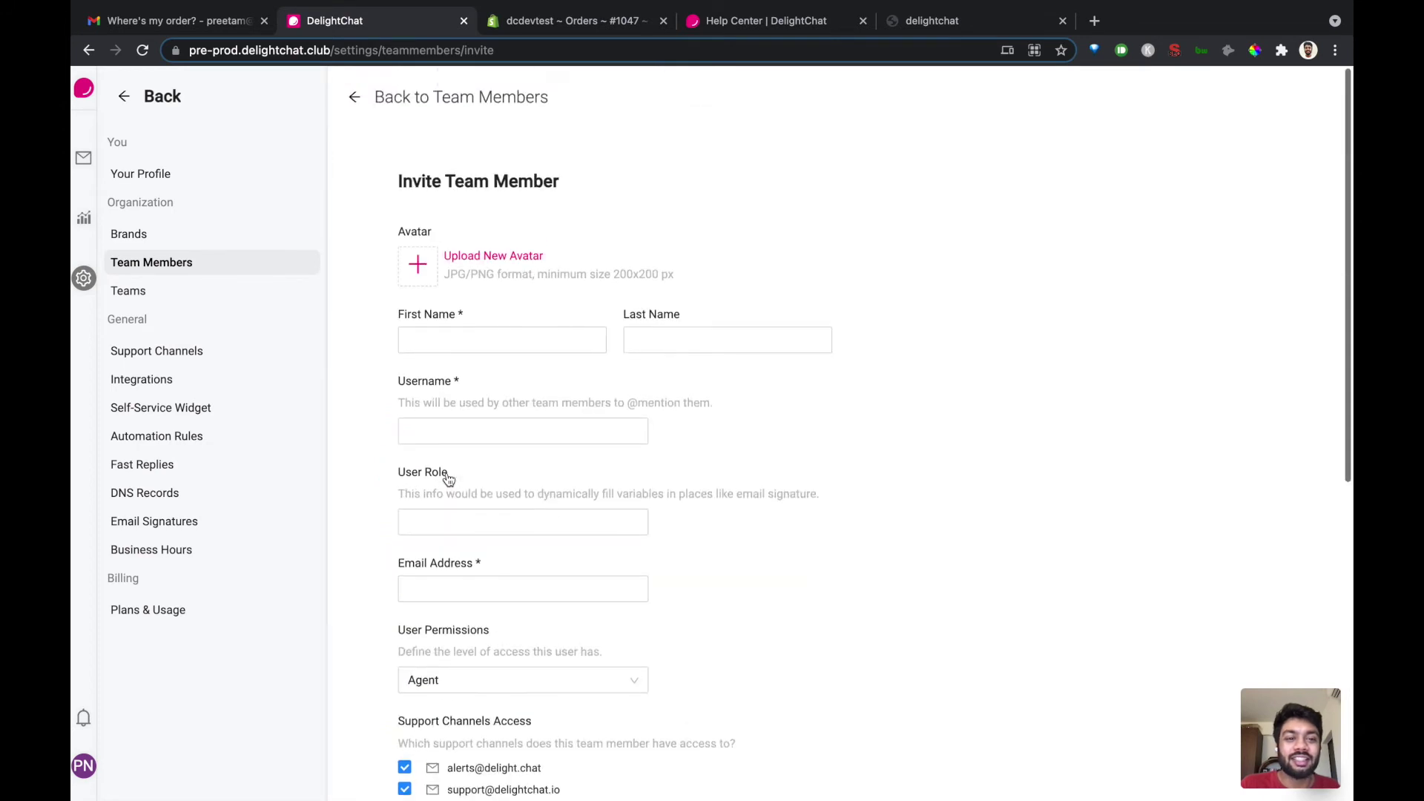
{"action": "scroll", "coordinate": [448, 475], "scroll_direction": "down", "scroll_amount": 1}
{"action": "scroll", "coordinate": [447, 475], "scroll_direction": "down", "scroll_amount": 6}
{"action": "scroll", "coordinate": [447, 475], "scroll_direction": "up", "scroll_amount": 1}
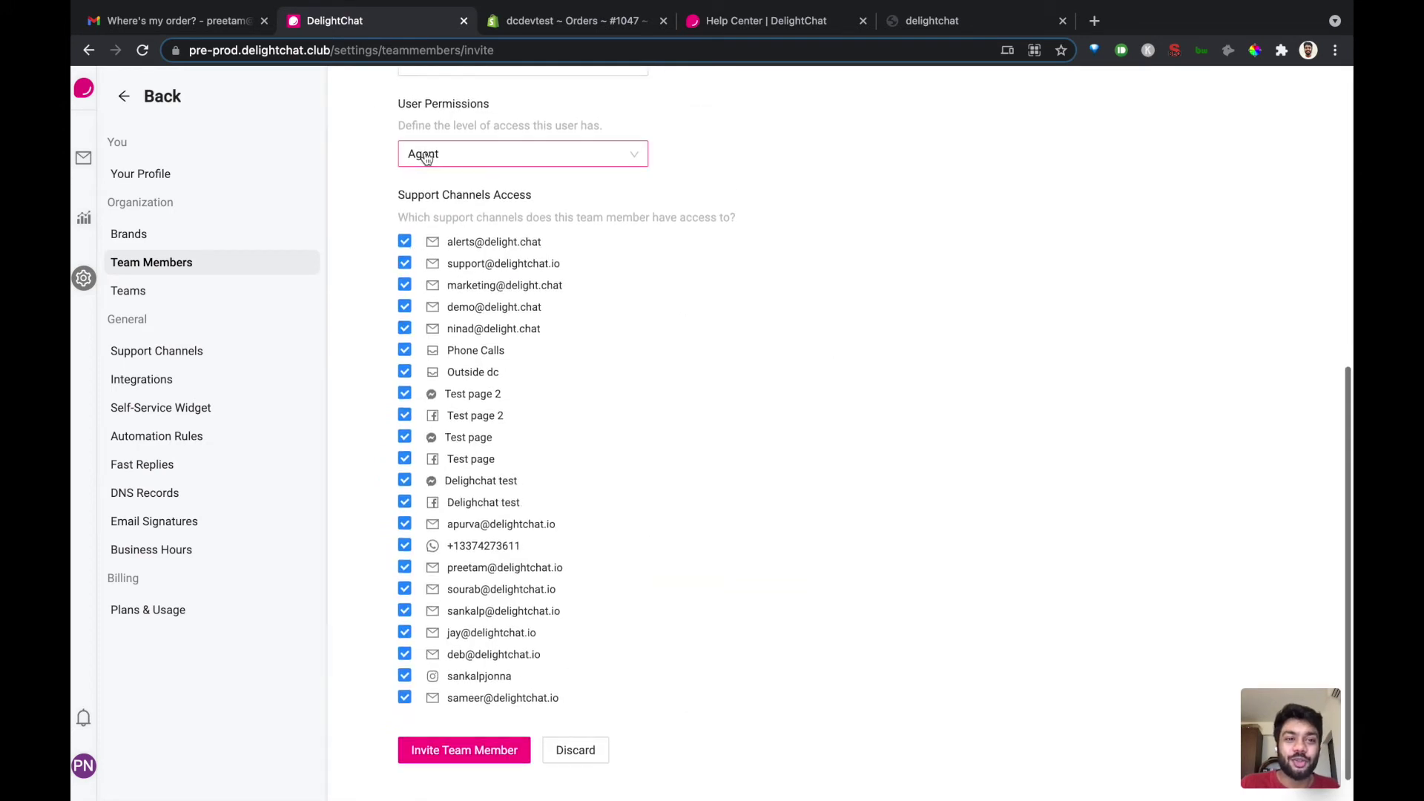
Step: Keep the invitee as Agent, untick four email channels, and open Support Channels
{"action": "left_click", "coordinate": [426, 159]}
{"action": "left_click", "coordinate": [443, 157]}
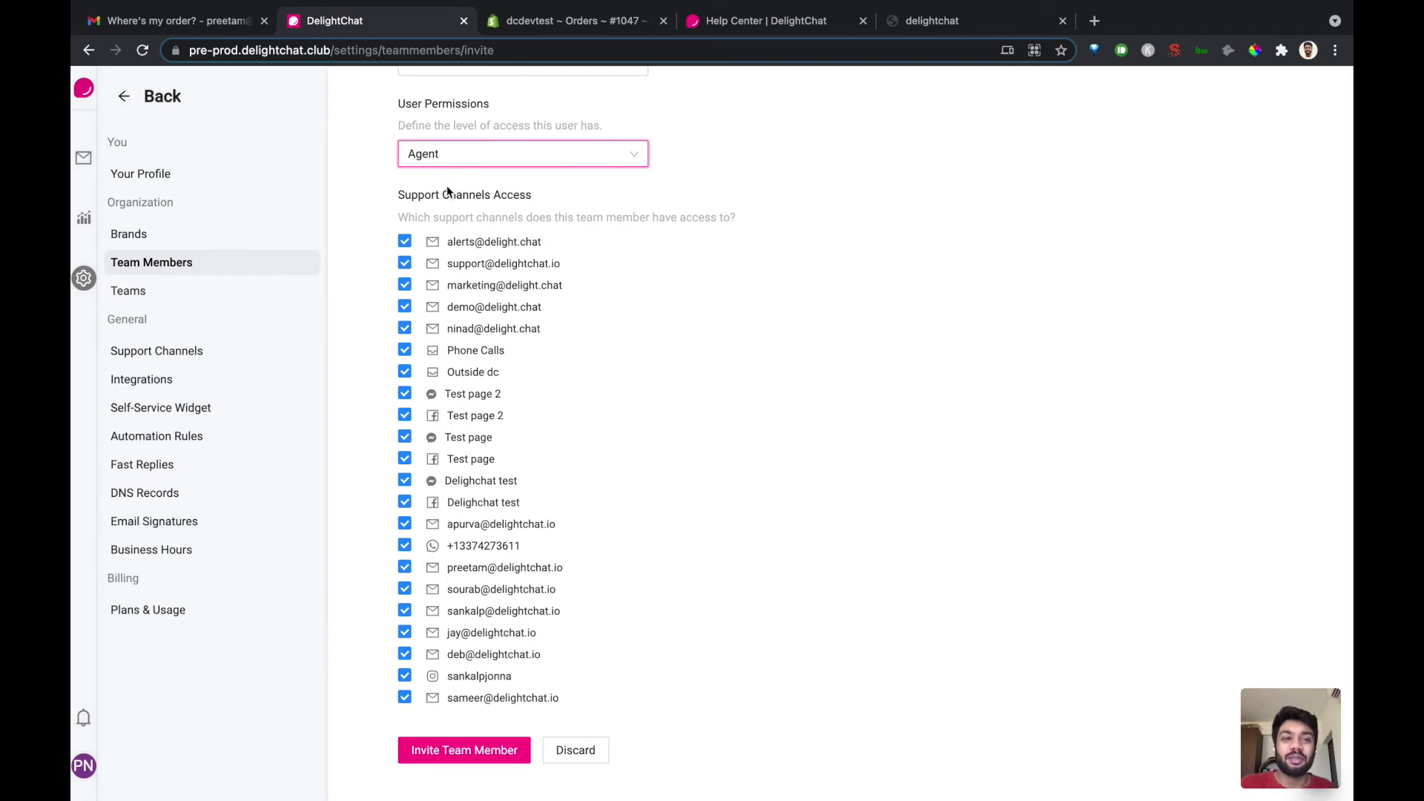
{"action": "left_click", "coordinate": [404, 242]}
{"action": "left_click", "coordinate": [404, 264]}
{"action": "left_click", "coordinate": [405, 307]}
{"action": "left_click", "coordinate": [404, 328]}
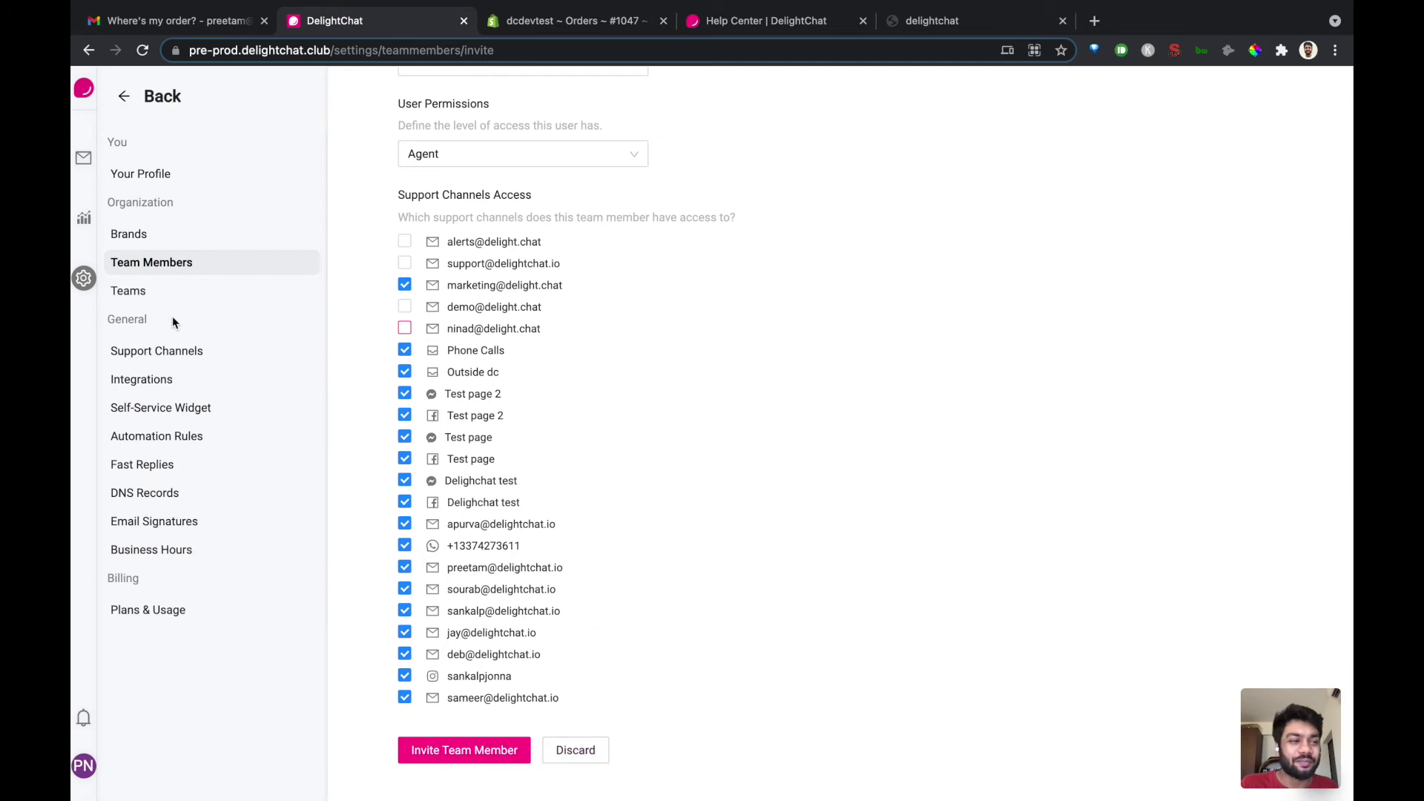
{"action": "left_click", "coordinate": [176, 358]}
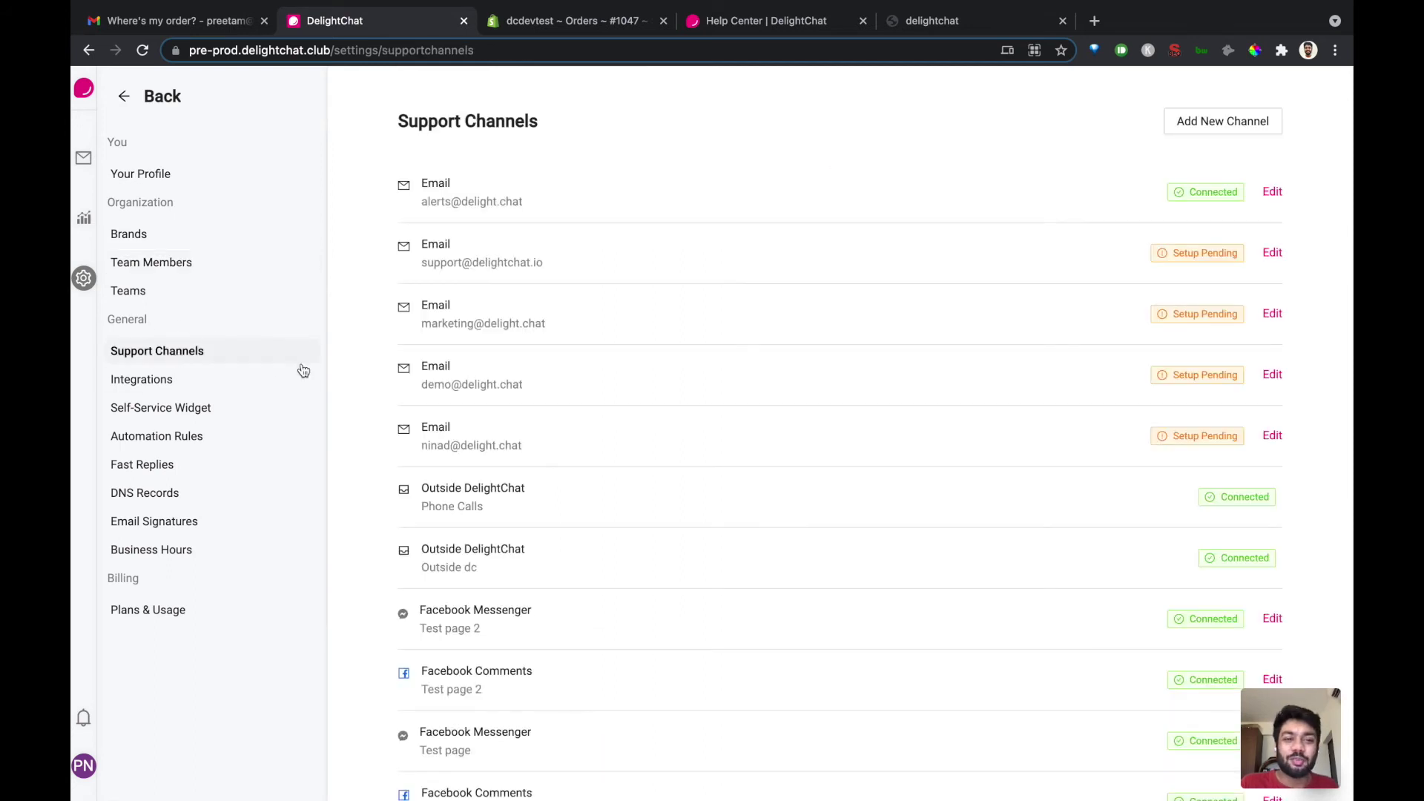
Step: Try adding a Facebook / Instagram support channel, then return to the channel list
{"action": "left_click", "coordinate": [1243, 130]}
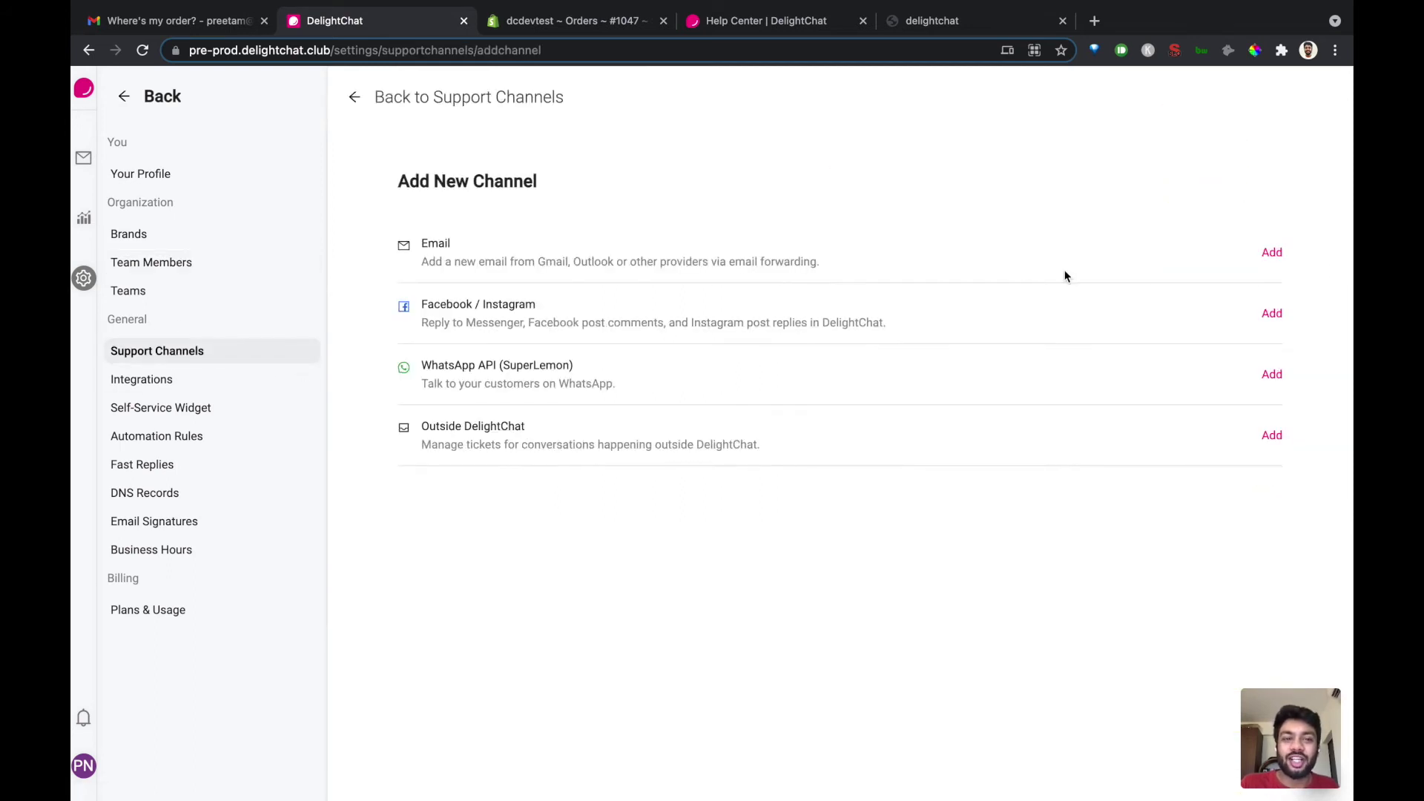
{"action": "left_click", "coordinate": [1273, 314]}
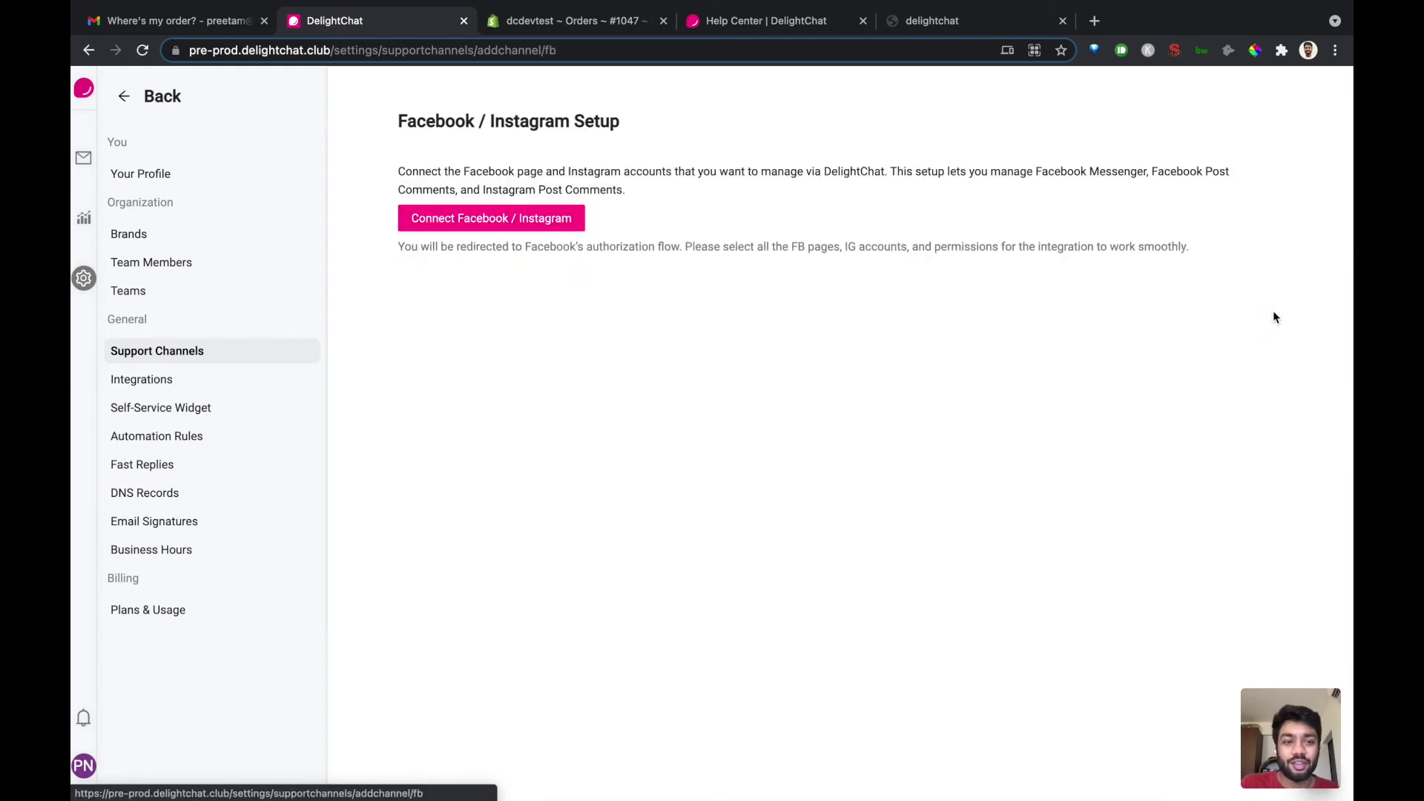
{"action": "left_click", "coordinate": [170, 351]}
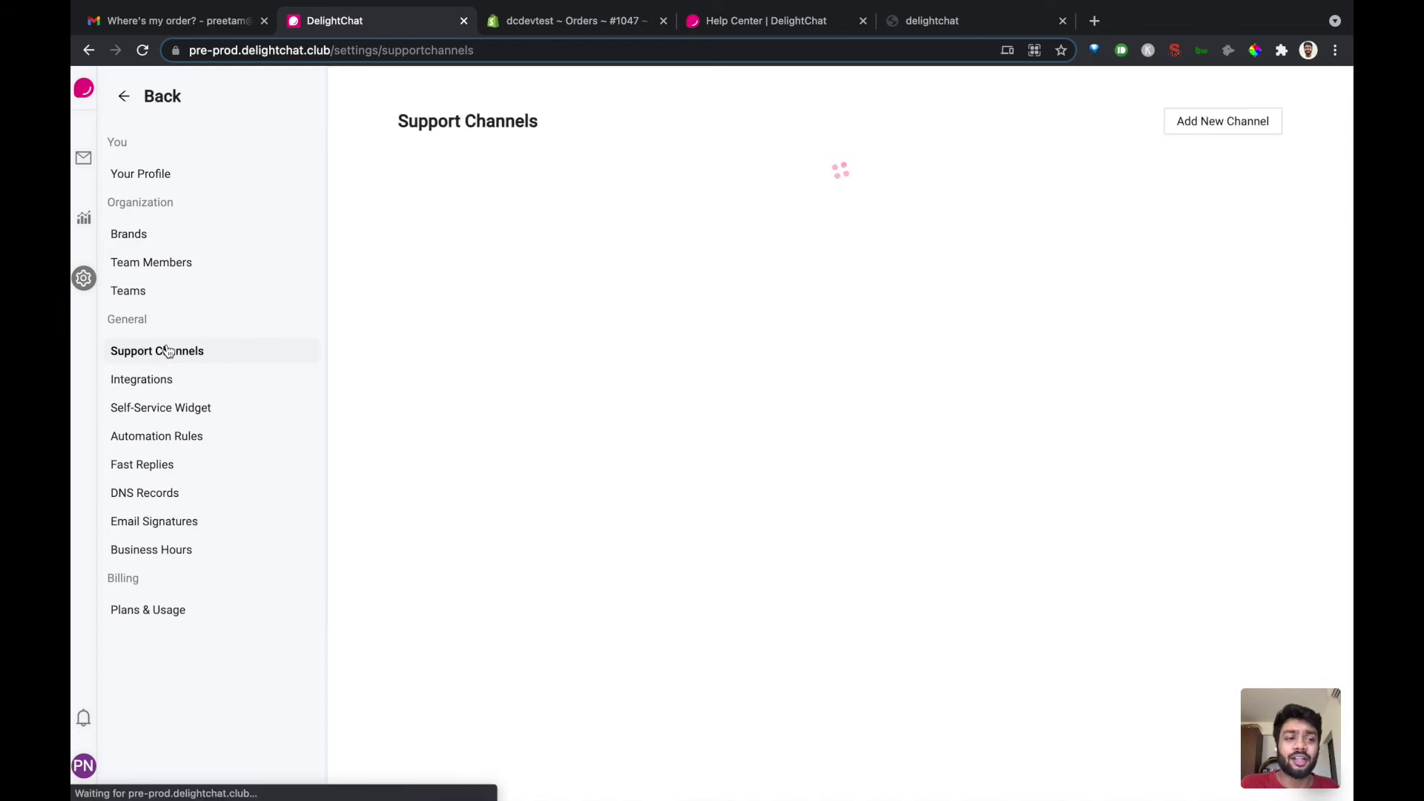
Step: Open the email setup for a Setup Pending email channel, then view DNS Records
{"action": "left_click", "coordinate": [1221, 123]}
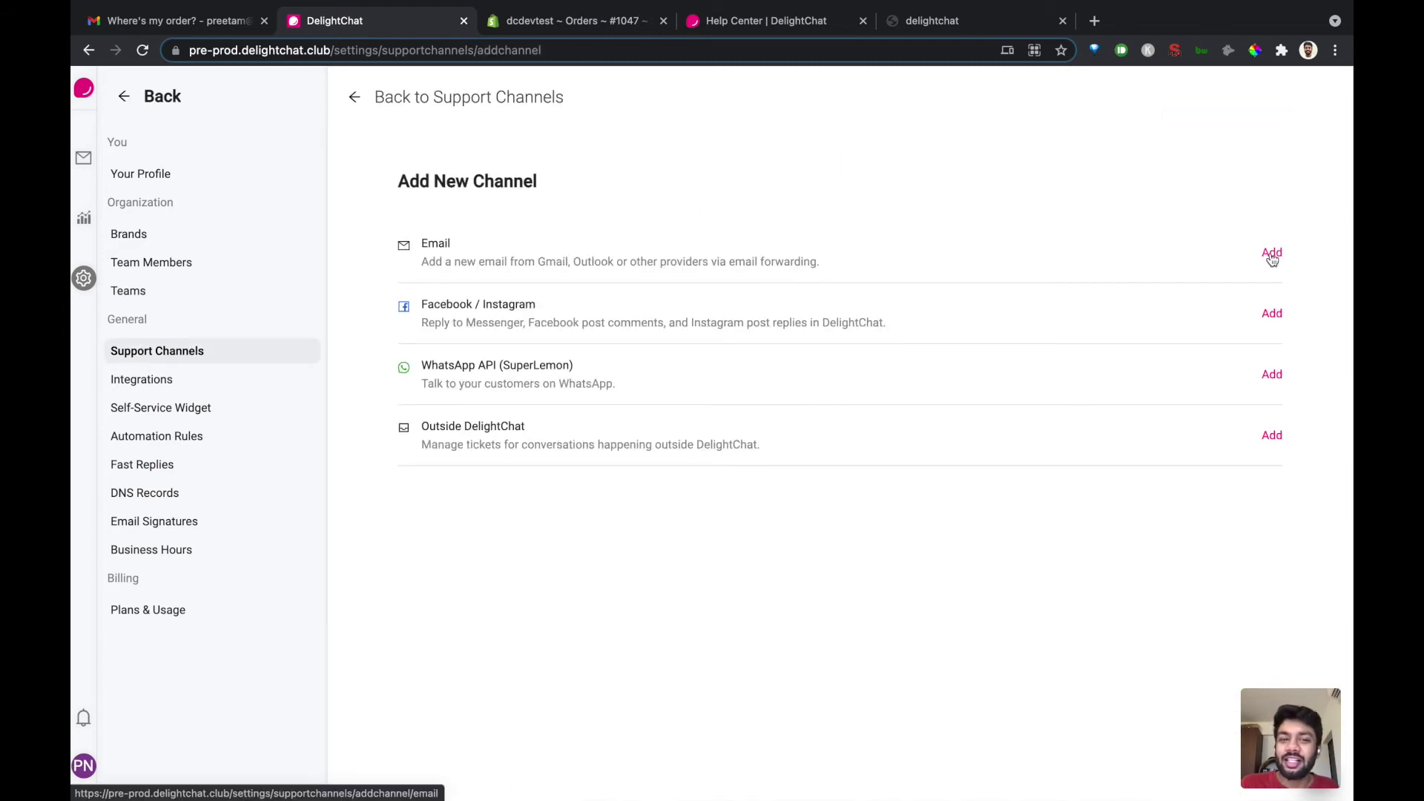
{"action": "left_click", "coordinate": [267, 353]}
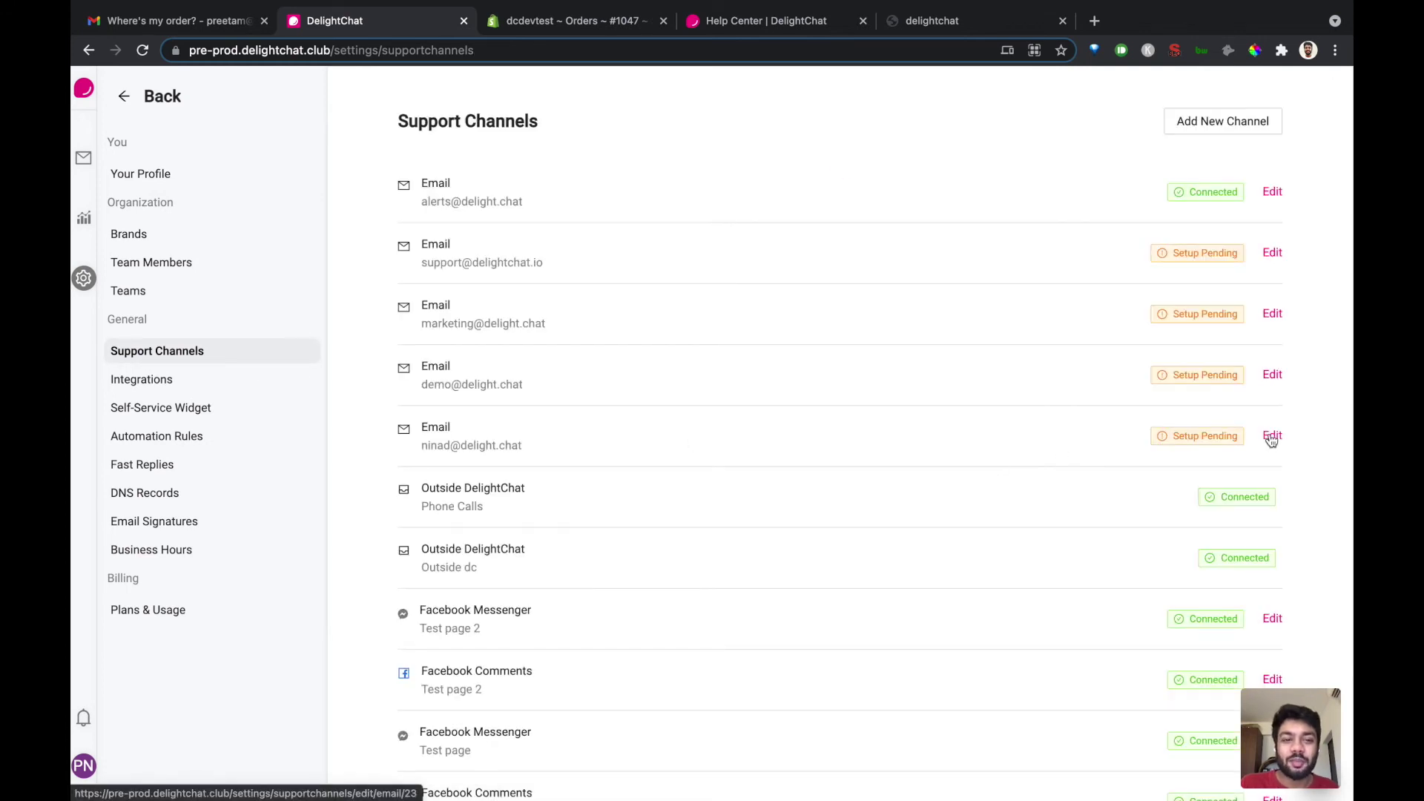
{"action": "left_click", "coordinate": [1272, 435]}
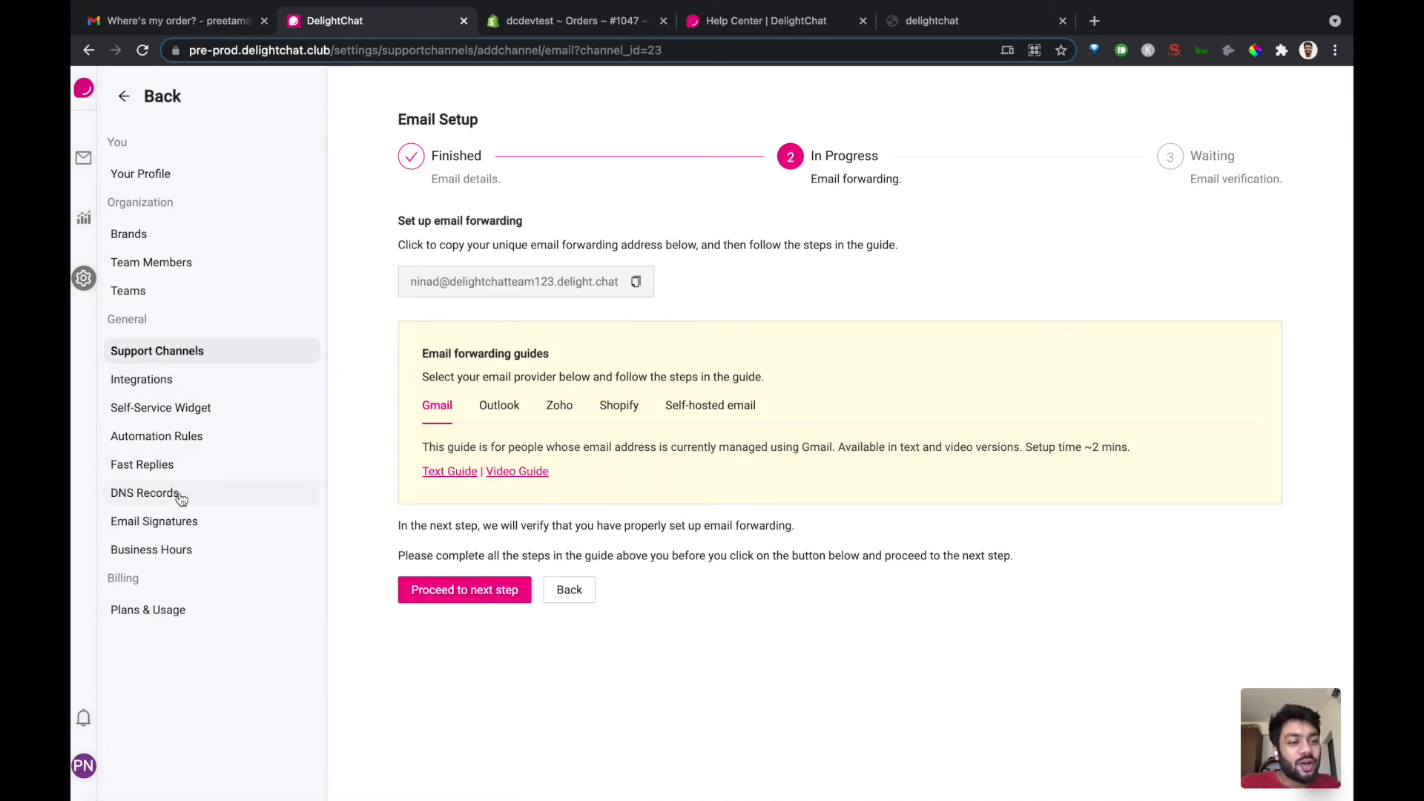
{"action": "left_click", "coordinate": [181, 499]}
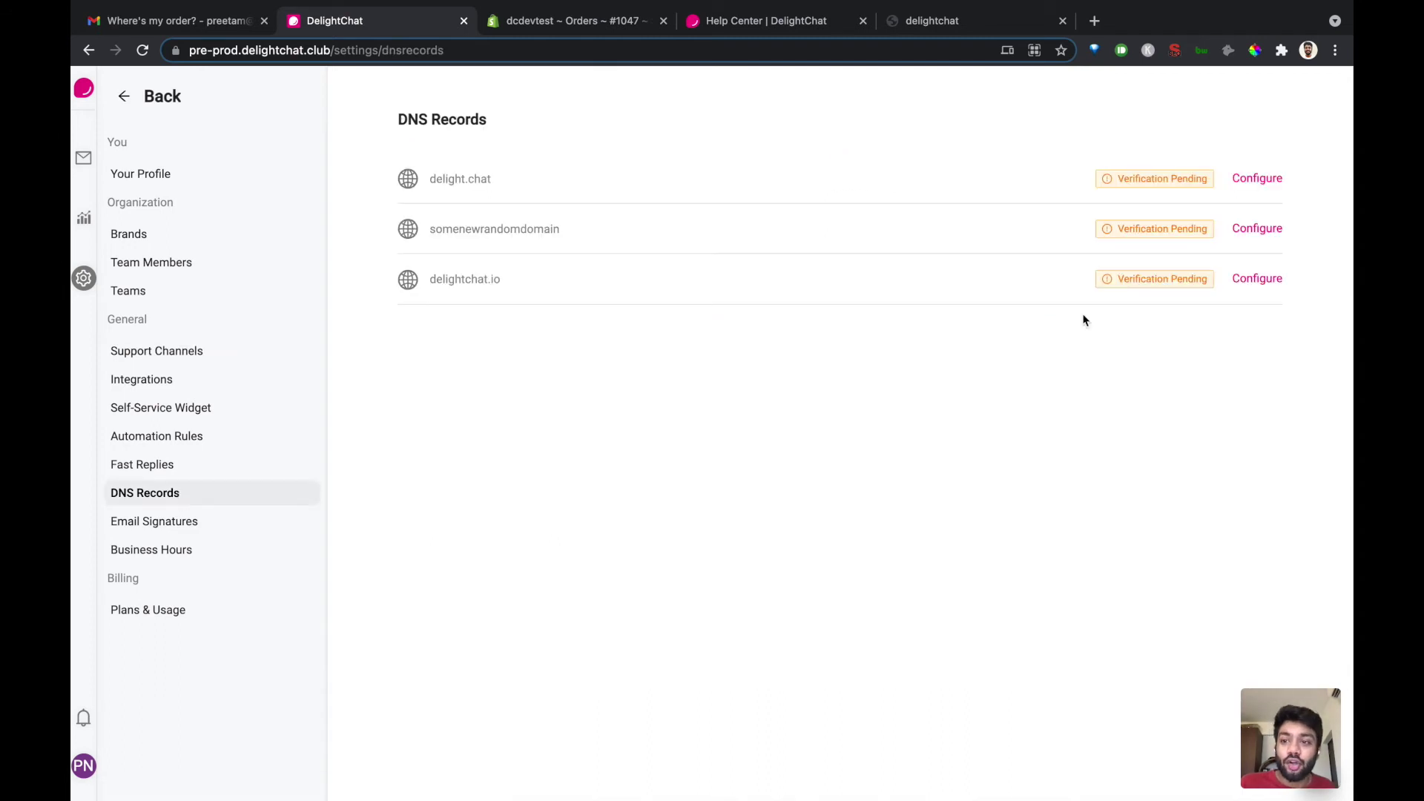
Step: Open delight.chat's DNS configuration and copy the s1._domainkey record name
{"action": "left_click", "coordinate": [1253, 180]}
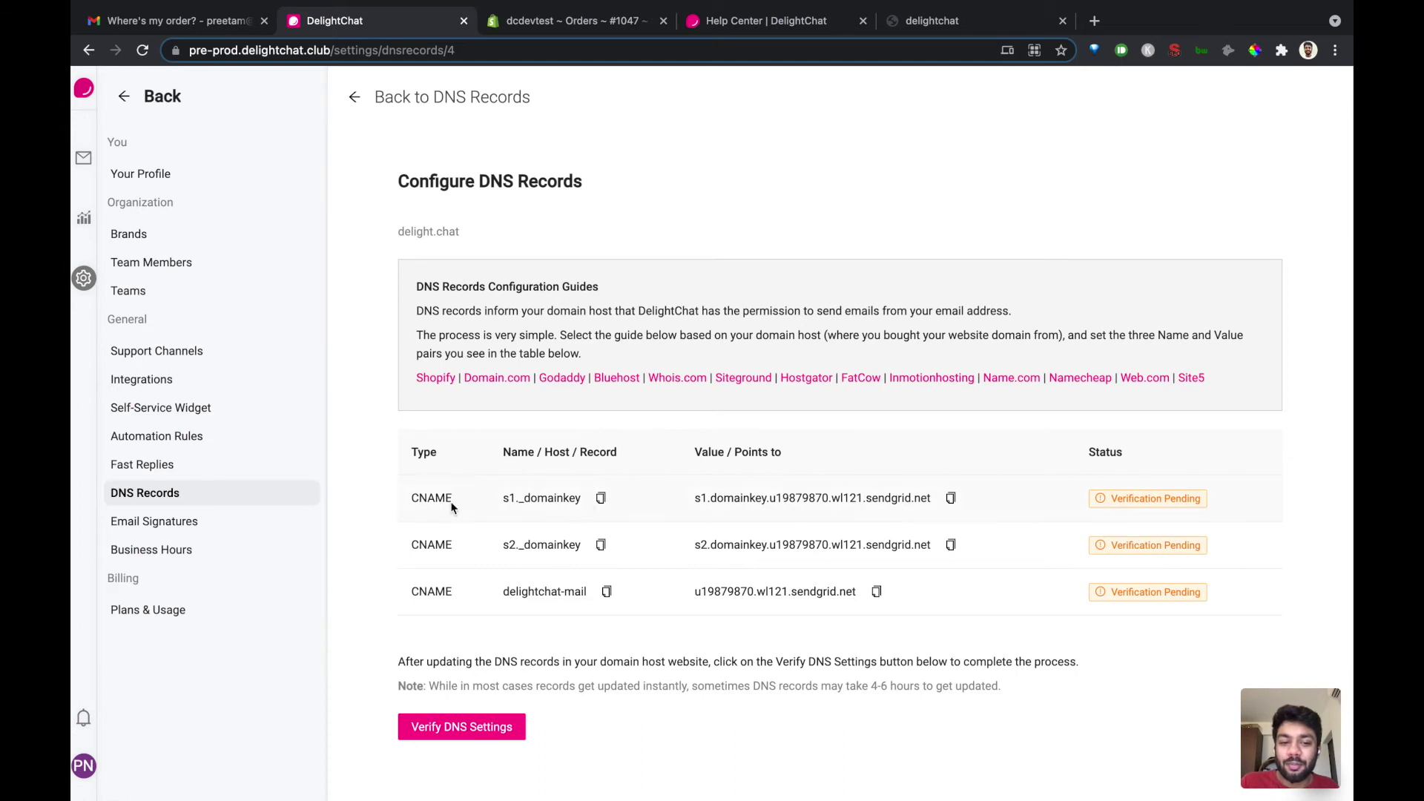
{"action": "double_click", "coordinate": [414, 506]}
{"action": "left_click", "coordinate": [600, 498]}
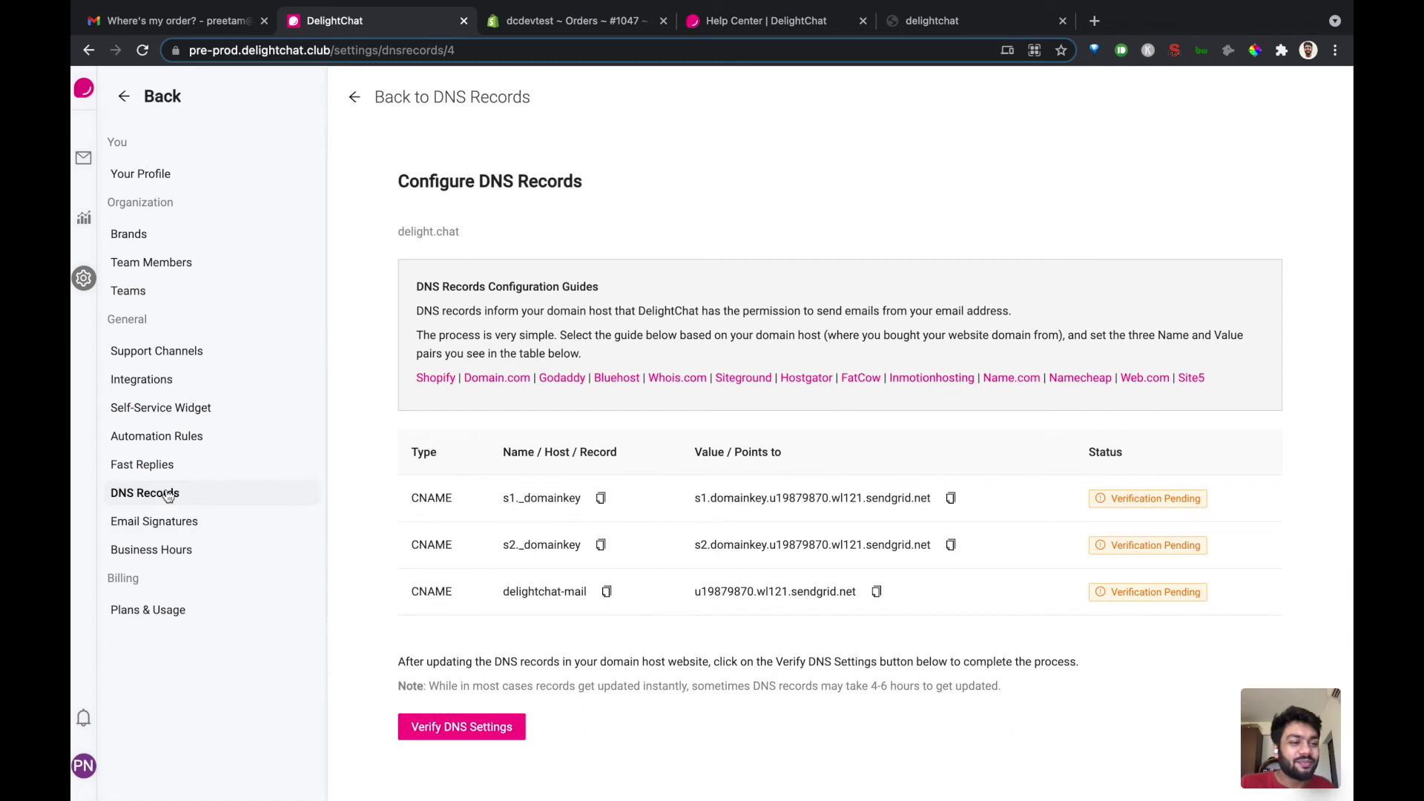
{"action": "left_click", "coordinate": [164, 442]}
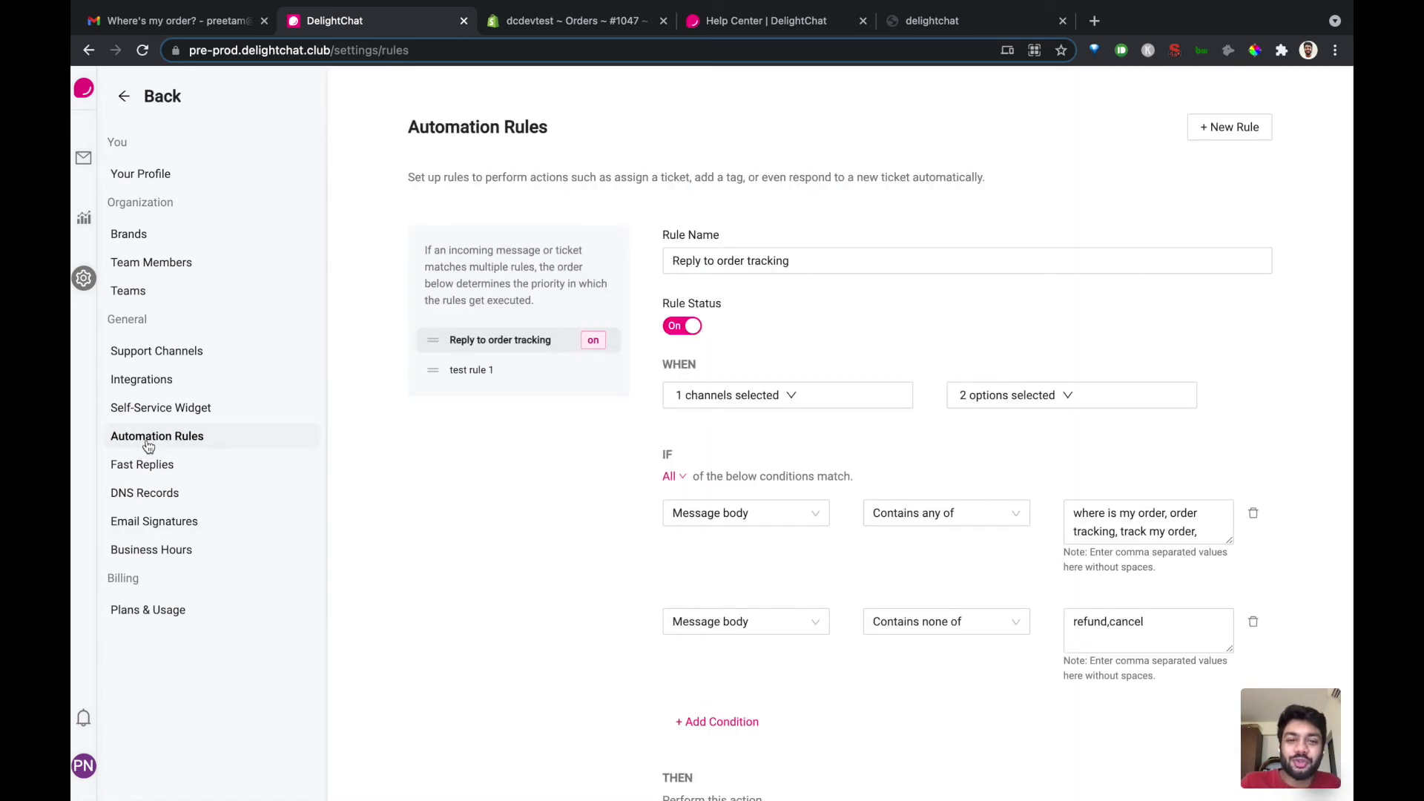
Step: Review the order-tracking rule and preview new action types without choosing one
{"action": "scroll", "coordinate": [736, 381], "scroll_direction": "down", "scroll_amount": 5}
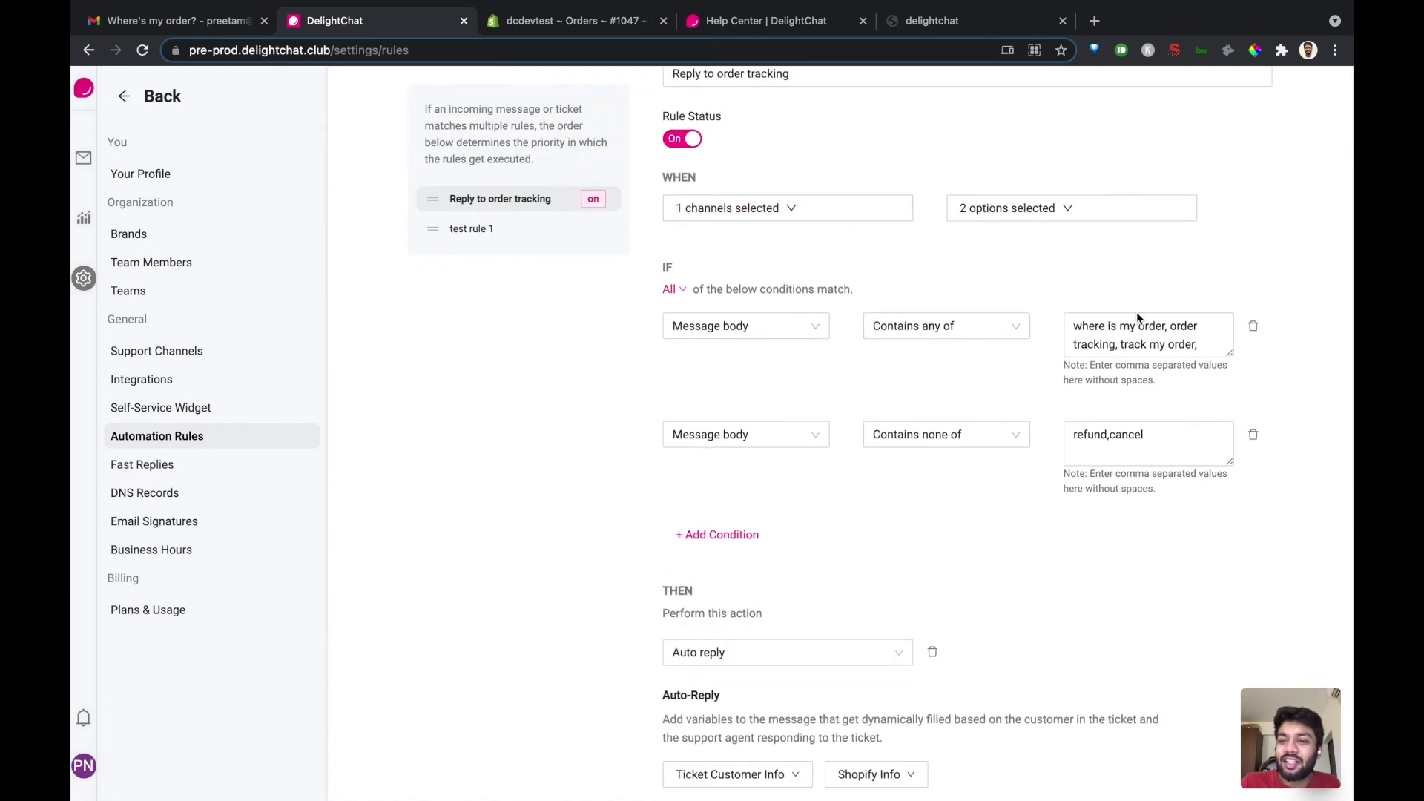
{"action": "scroll", "coordinate": [1166, 343], "scroll_direction": "down", "scroll_amount": 2}
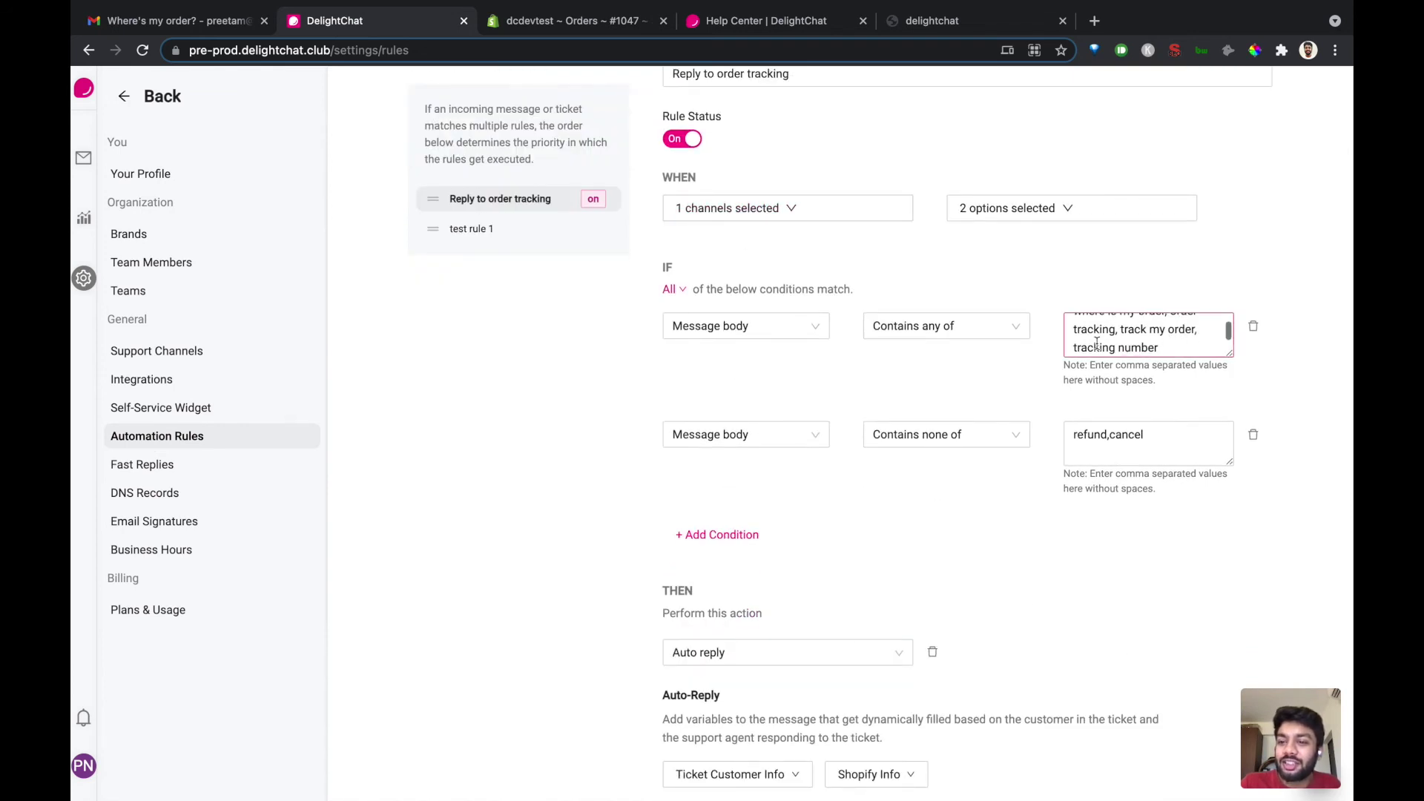
{"action": "scroll", "coordinate": [1061, 429], "scroll_direction": "down", "scroll_amount": 1}
{"action": "scroll", "coordinate": [1061, 429], "scroll_direction": "down", "scroll_amount": 7}
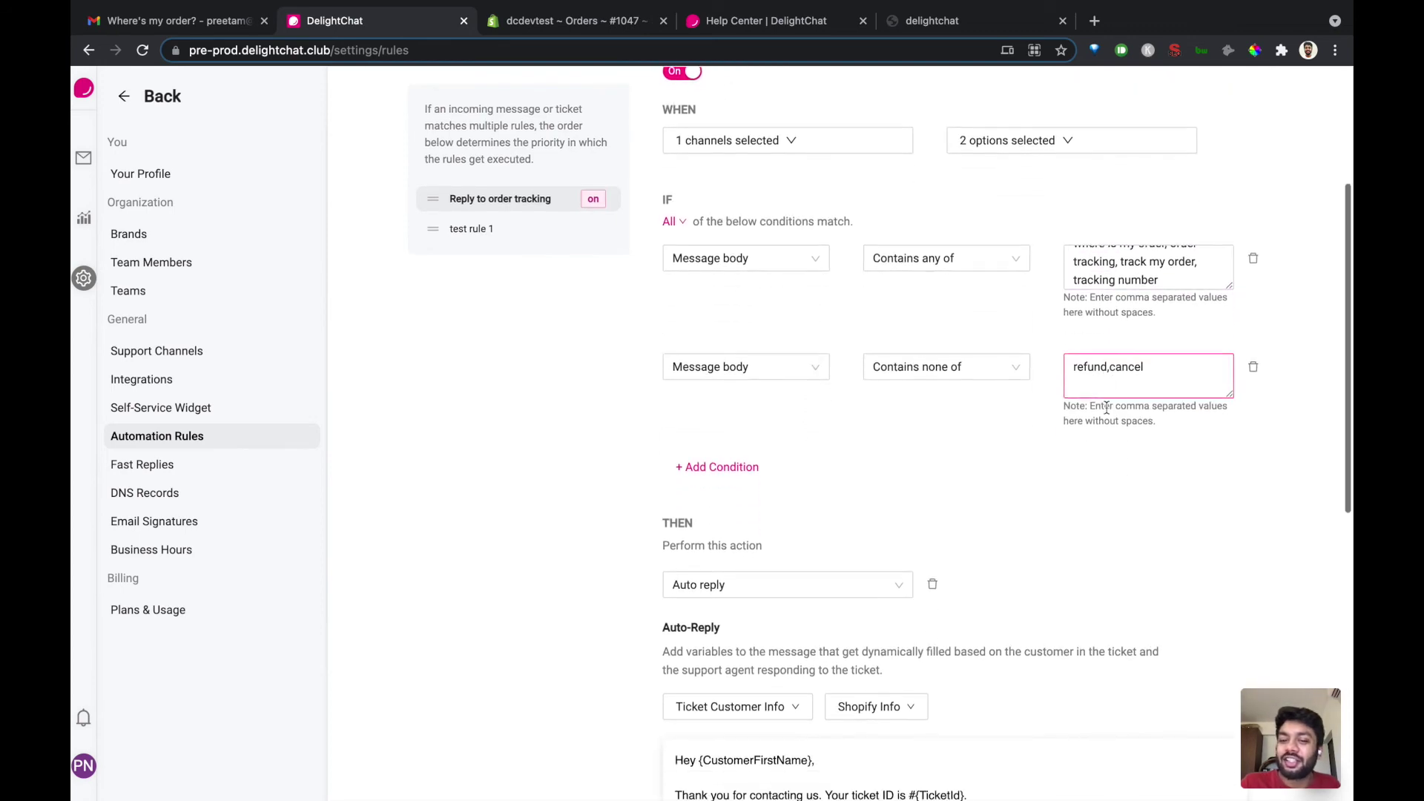
{"action": "scroll", "coordinate": [712, 391], "scroll_direction": "down", "scroll_amount": 8}
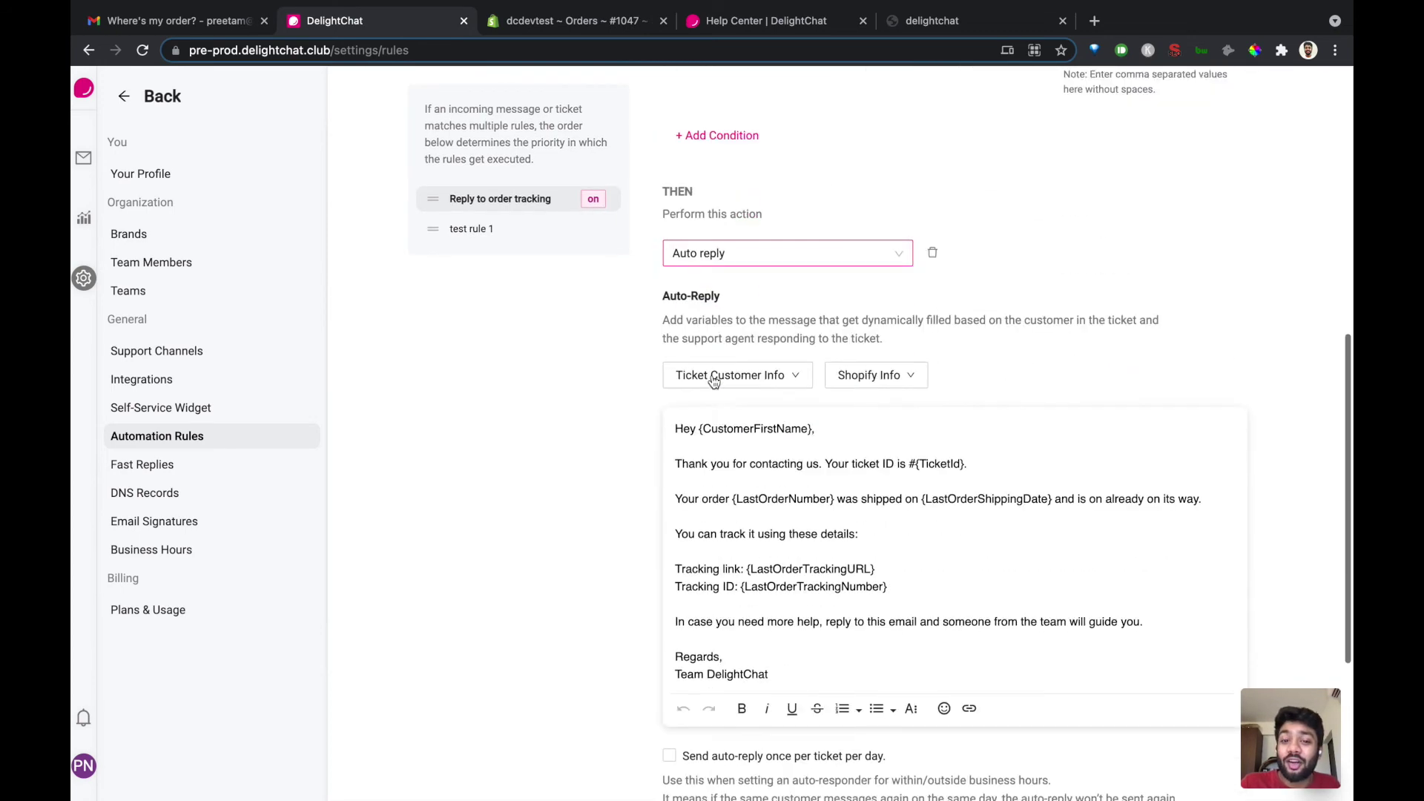
{"action": "scroll", "coordinate": [921, 340], "scroll_direction": "down", "scroll_amount": 3}
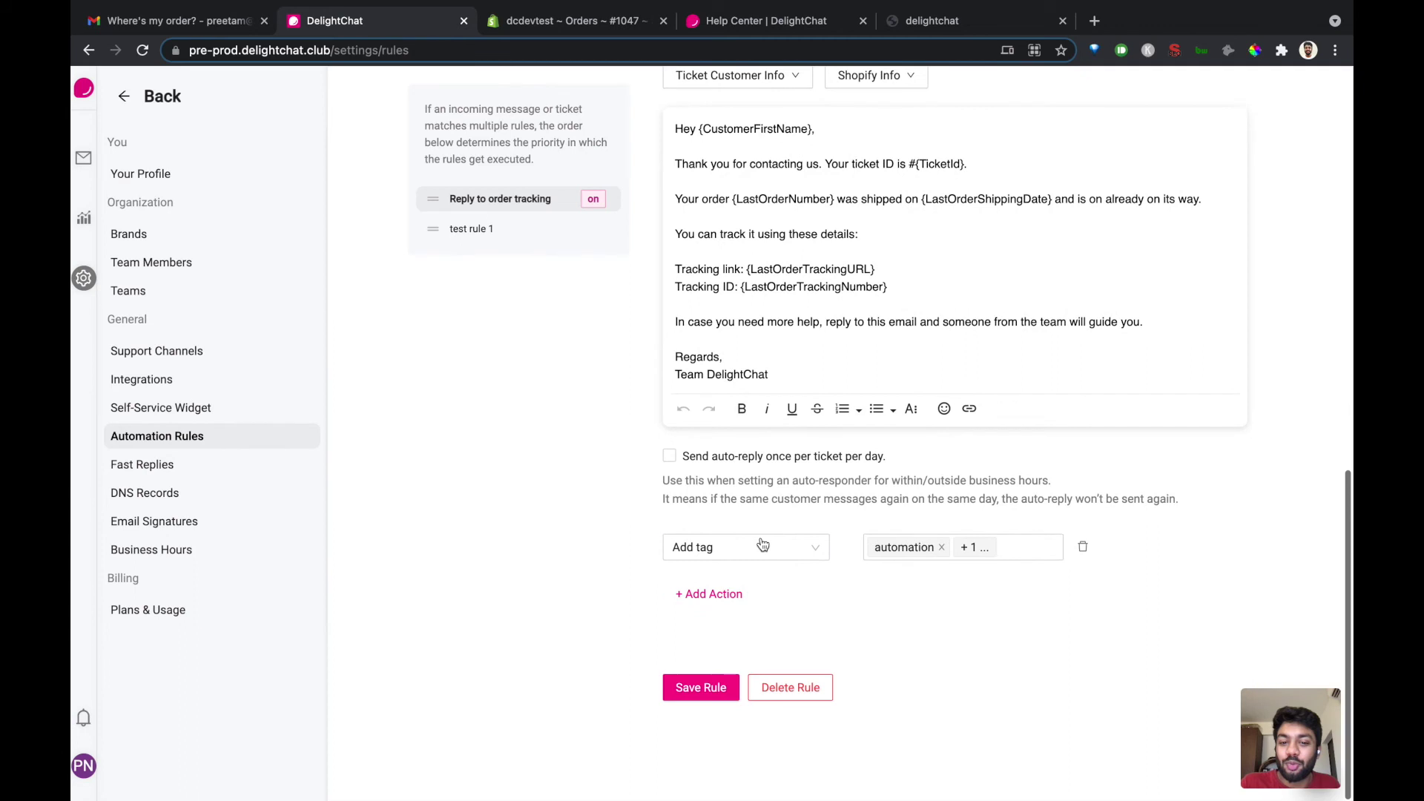
{"action": "left_click", "coordinate": [703, 597]}
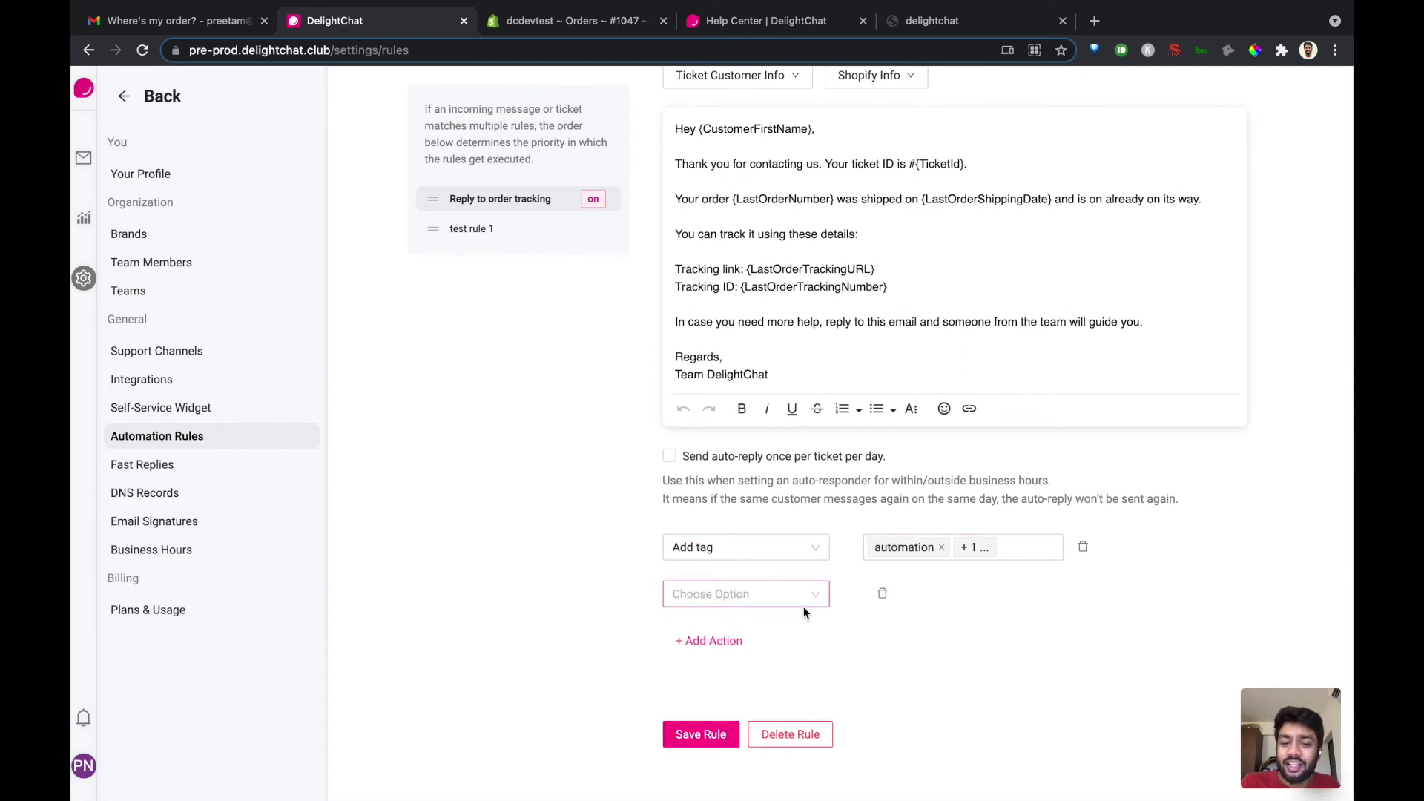
{"action": "left_click", "coordinate": [802, 549]}
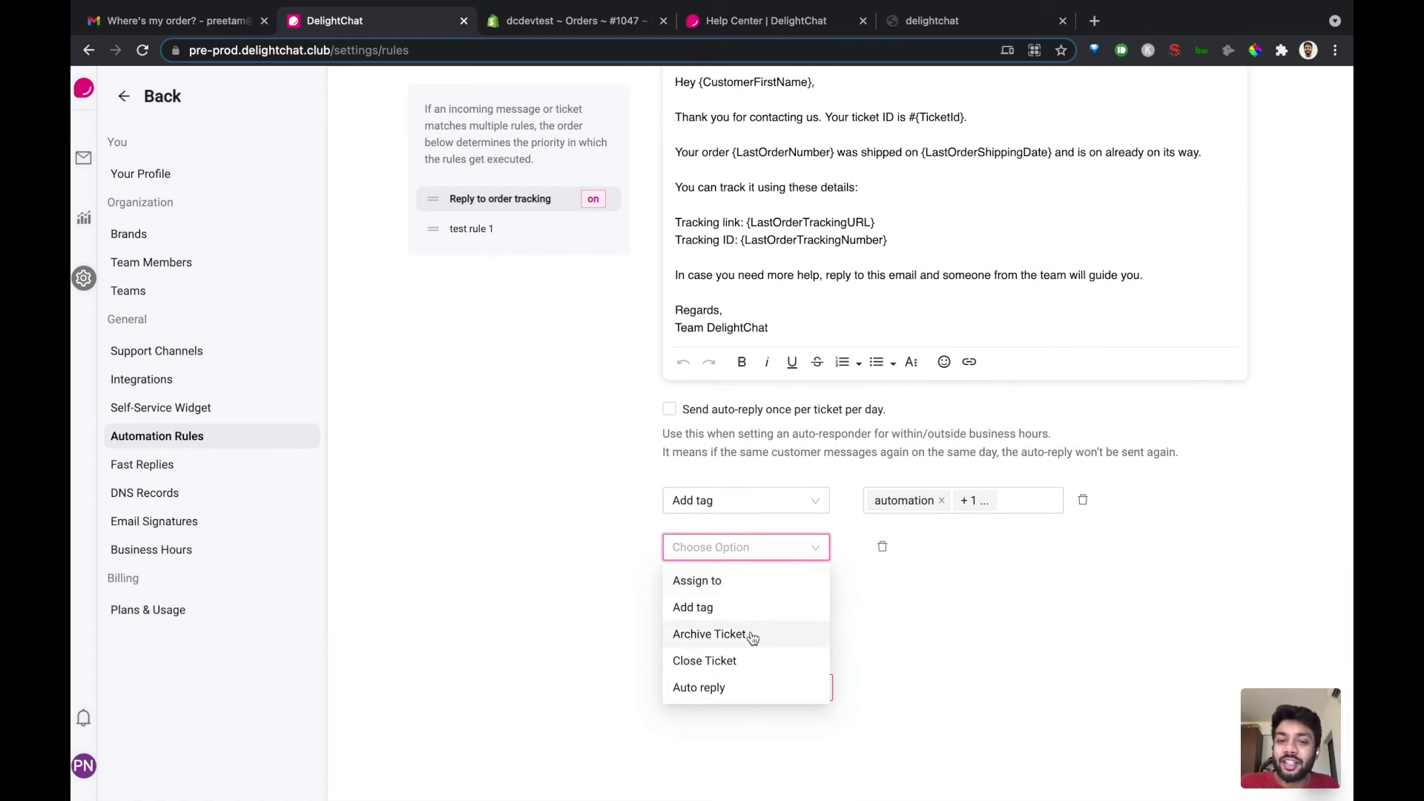
{"action": "left_click", "coordinate": [966, 648]}
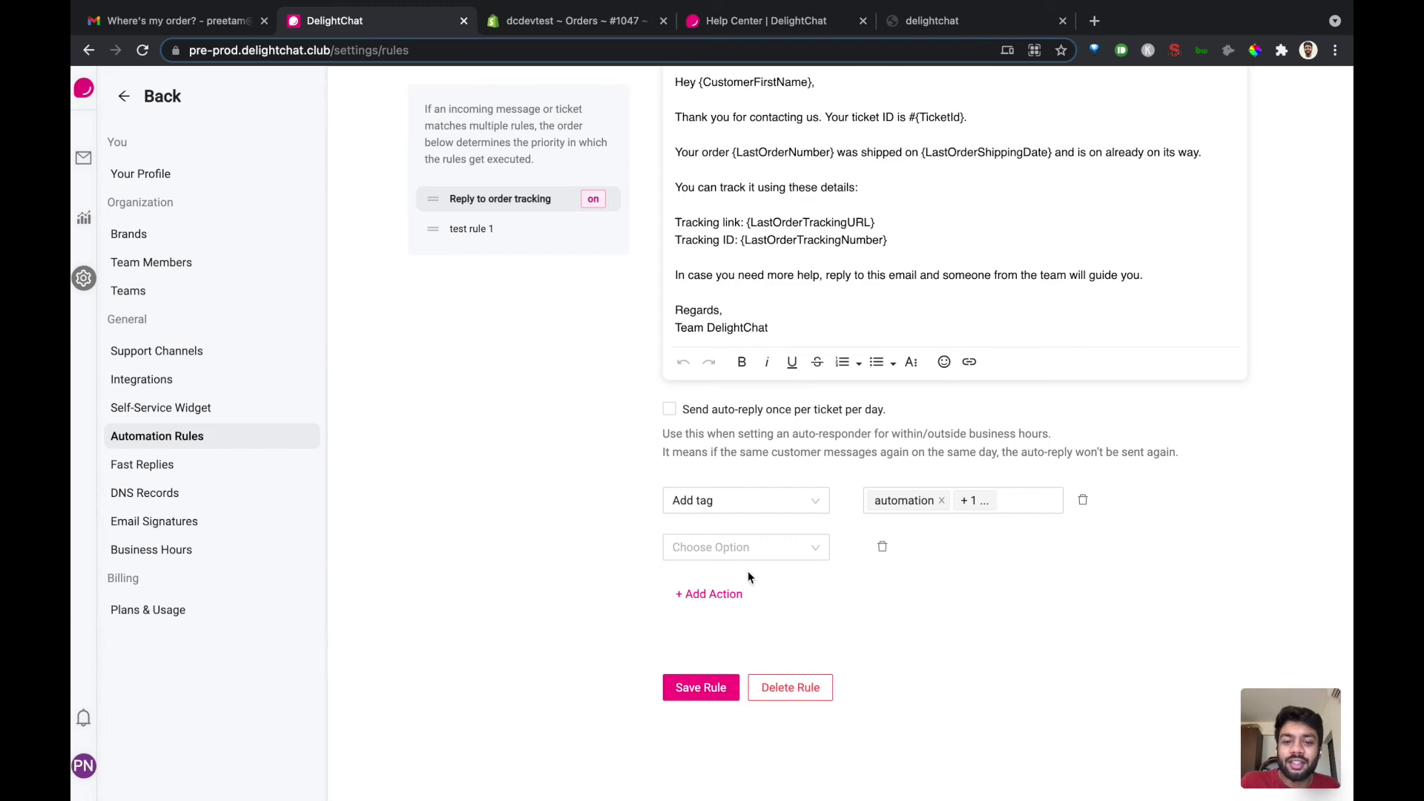
Step: Set the first condition to Sender email address Contains and the second action to Archive Ticket
{"action": "scroll", "coordinate": [744, 234], "scroll_direction": "up", "scroll_amount": 7}
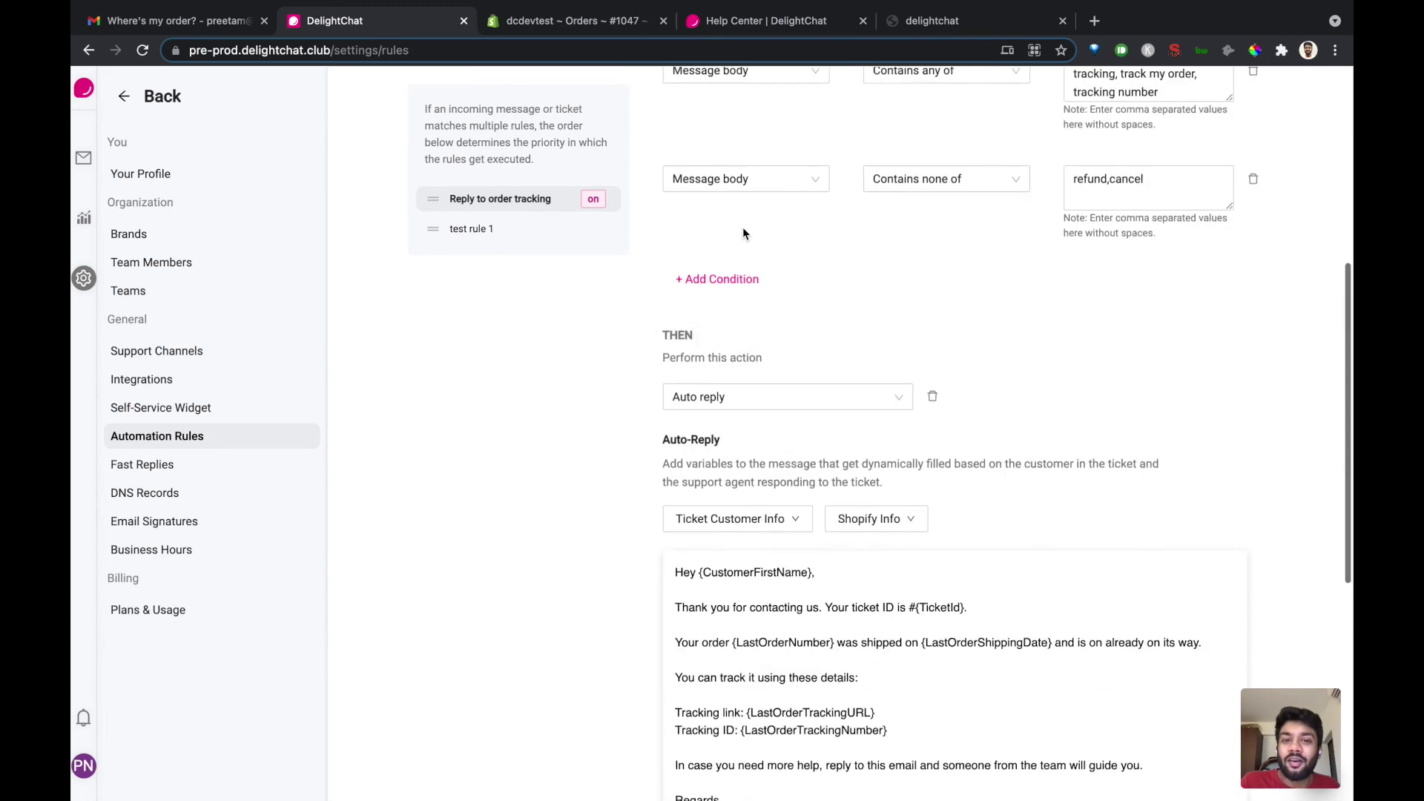
{"action": "scroll", "coordinate": [744, 233], "scroll_direction": "up", "scroll_amount": 5}
{"action": "left_click", "coordinate": [708, 404]}
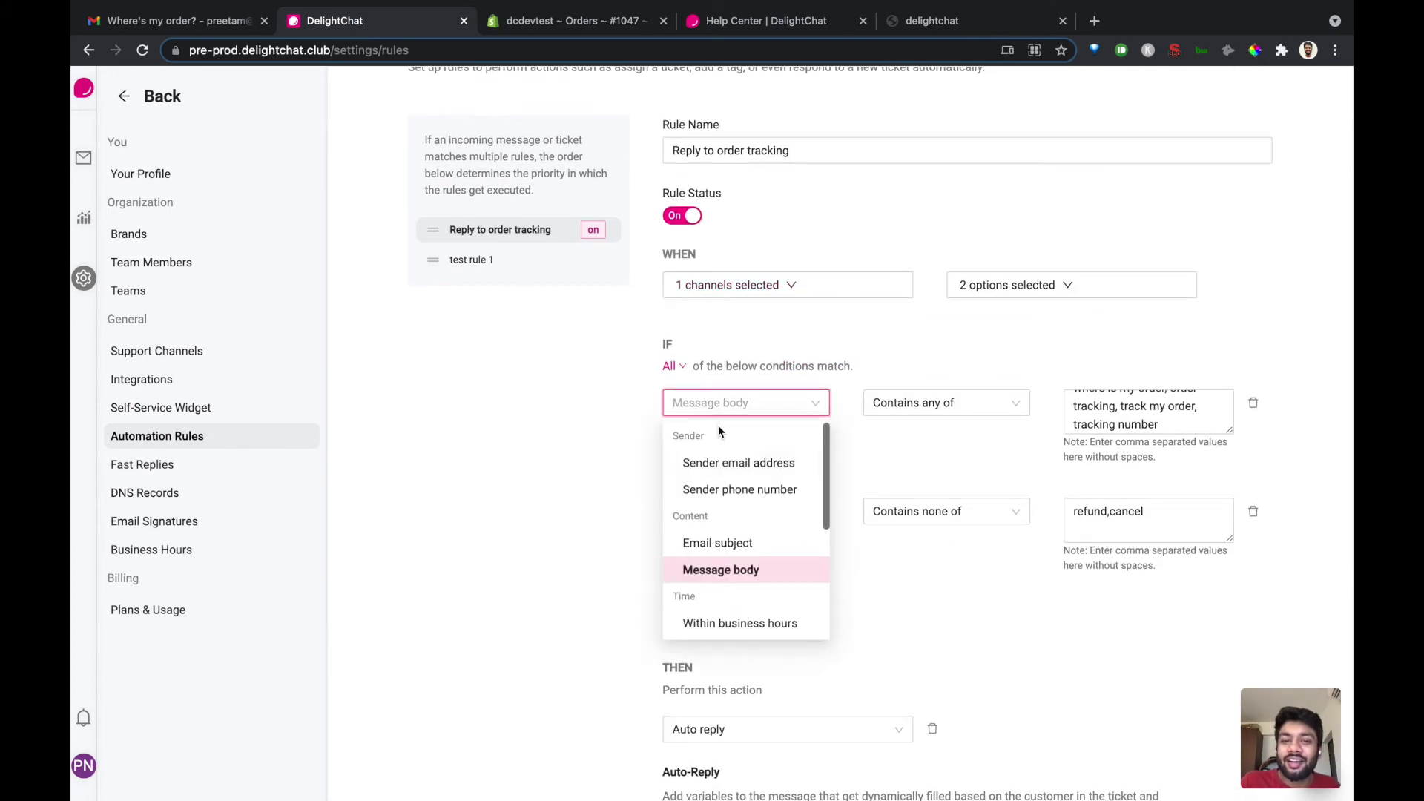
{"action": "left_click", "coordinate": [732, 463]}
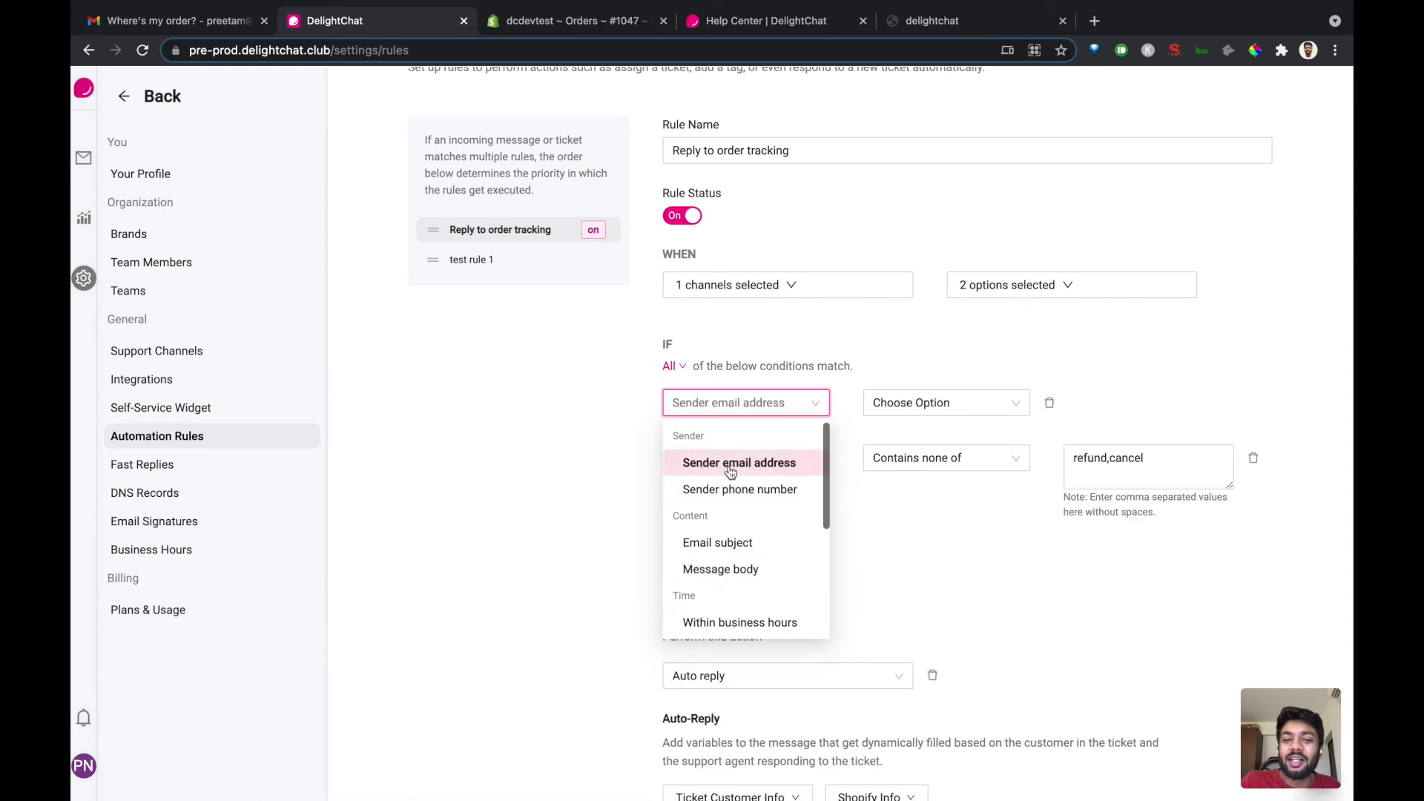
{"action": "left_click", "coordinate": [893, 416]}
{"action": "left_click", "coordinate": [936, 432]}
{"action": "left_click", "coordinate": [1087, 403]}
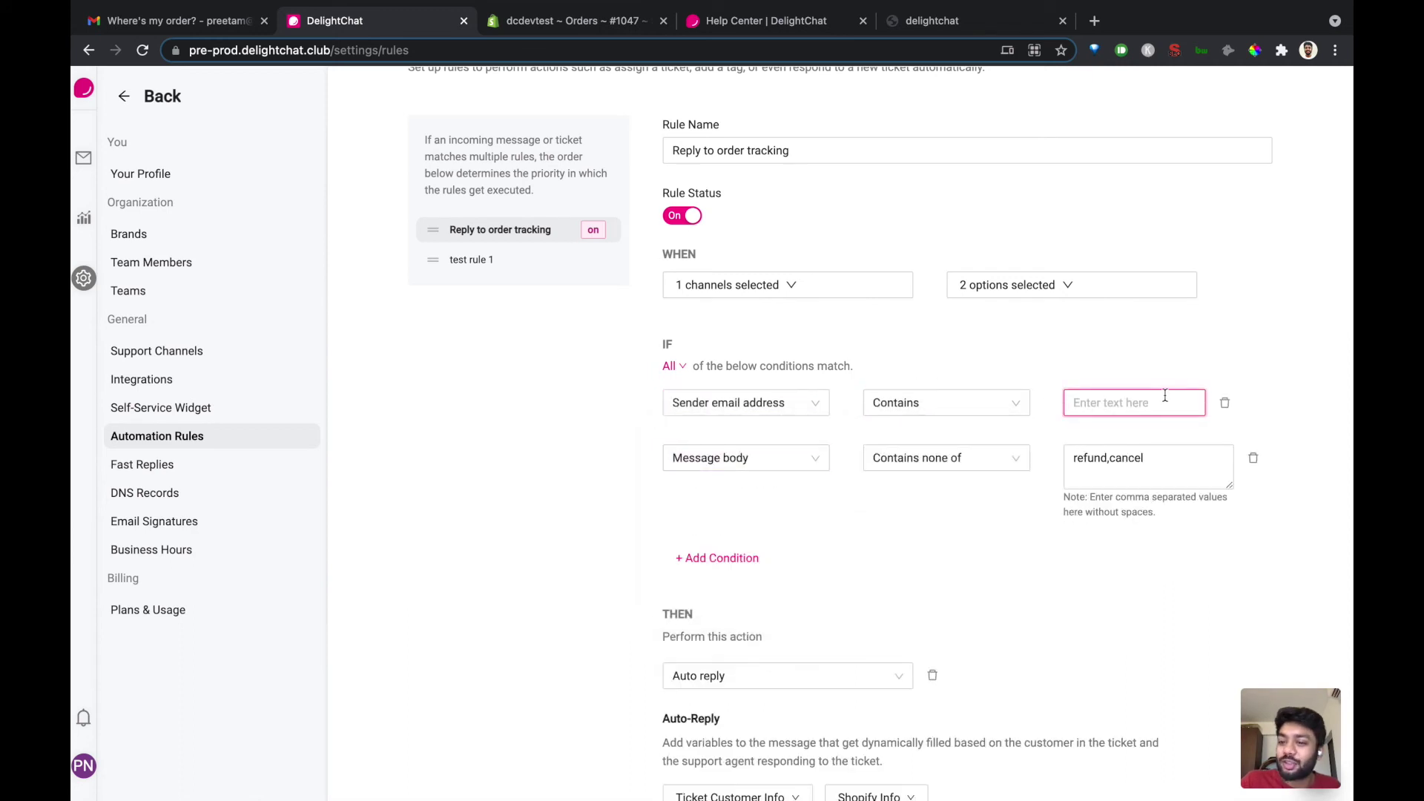
{"action": "scroll", "coordinate": [790, 564], "scroll_direction": "down", "scroll_amount": 10}
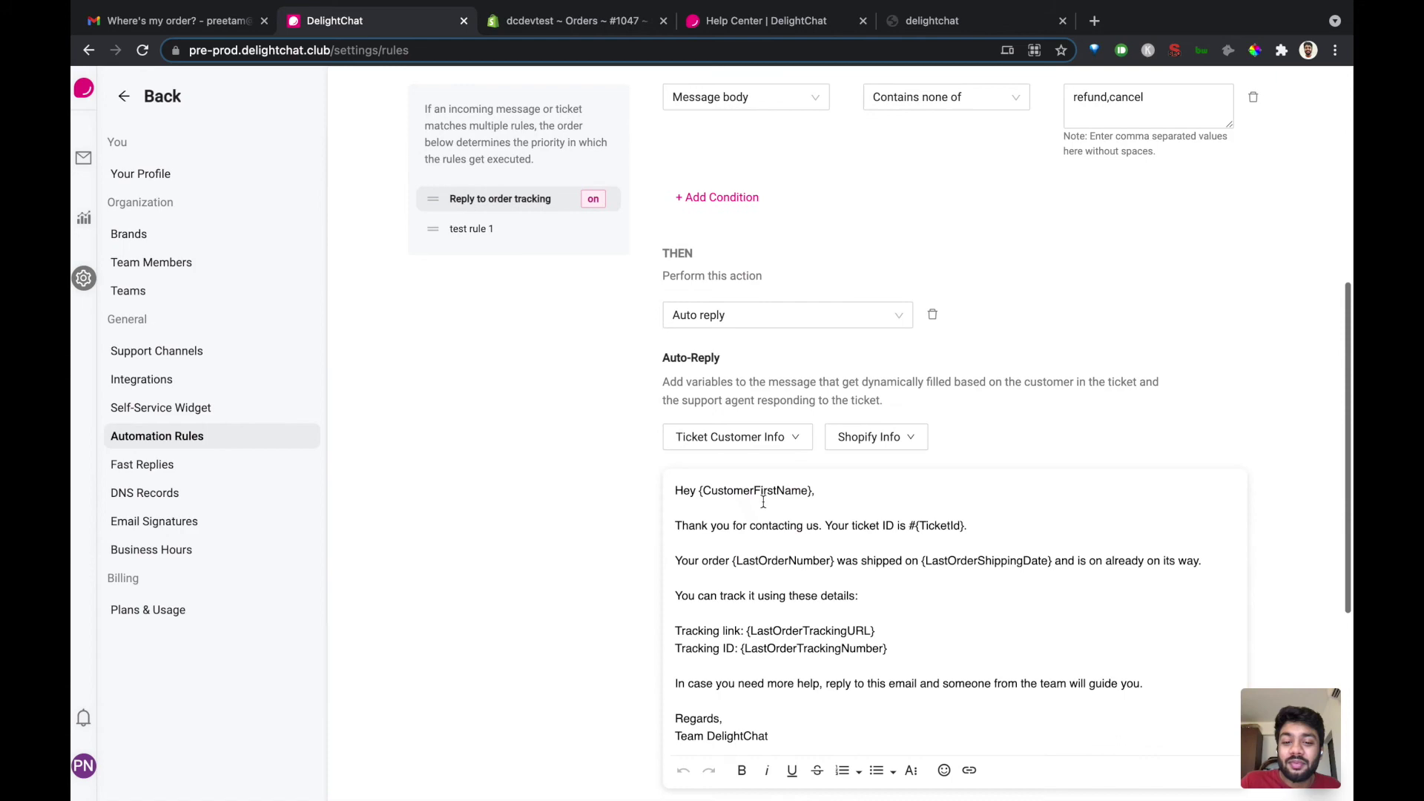
{"action": "left_click", "coordinate": [787, 549]}
{"action": "left_click", "coordinate": [726, 633]}
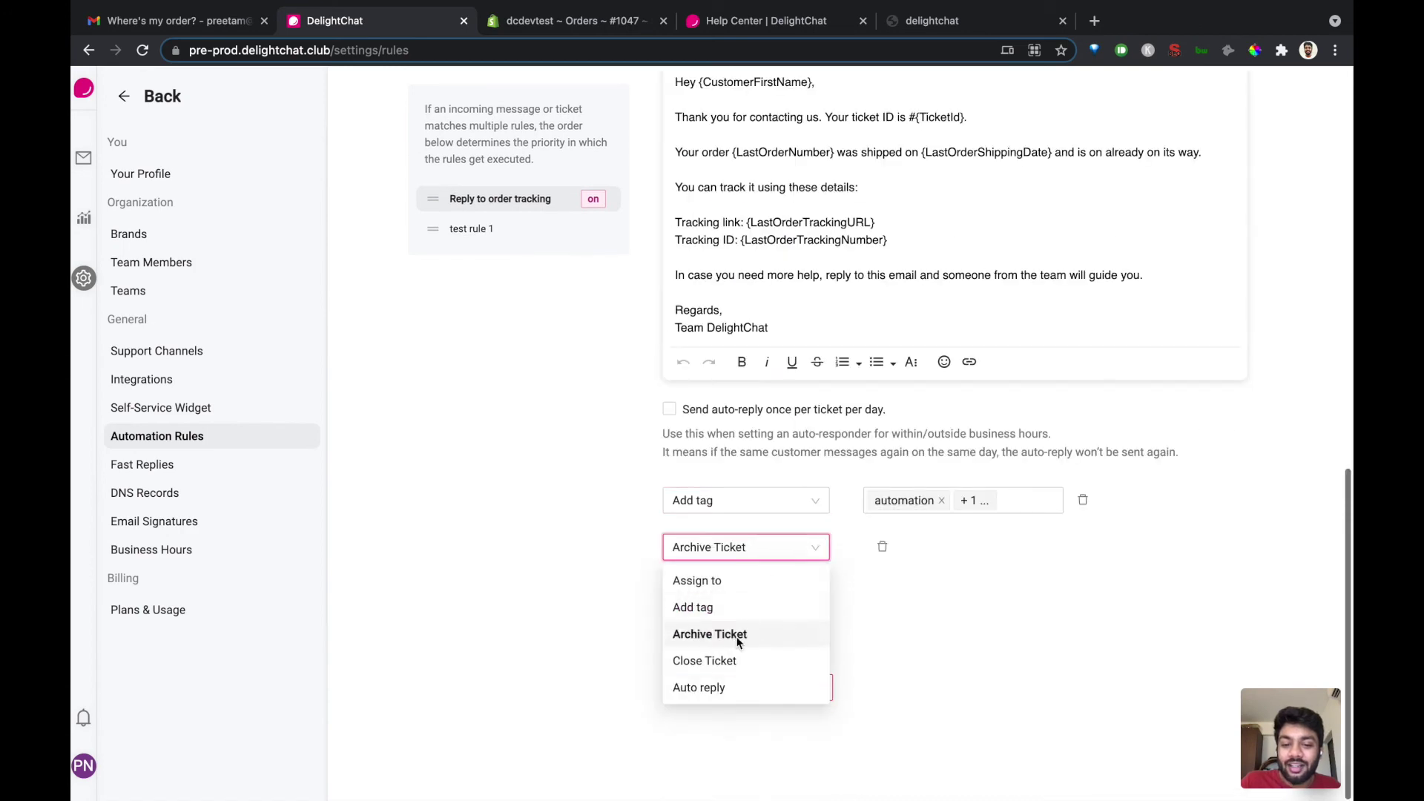
{"action": "left_click", "coordinate": [171, 467]}
Step: Review the Fast Replies templates, then open the DelightChat email signature for editing
{"action": "scroll", "coordinate": [365, 493], "scroll_direction": "down", "scroll_amount": 2}
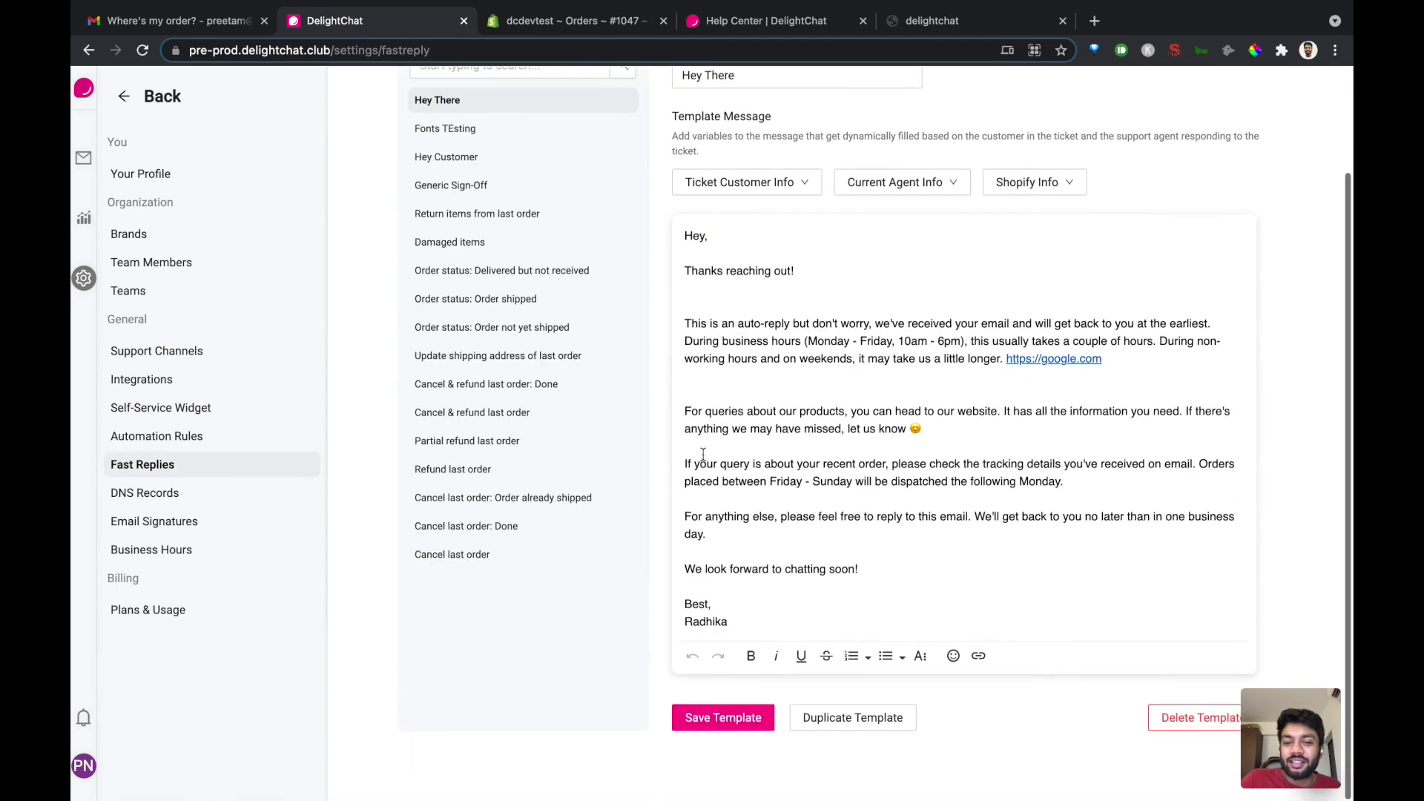
{"action": "scroll", "coordinate": [750, 325], "scroll_direction": "up", "scroll_amount": 2}
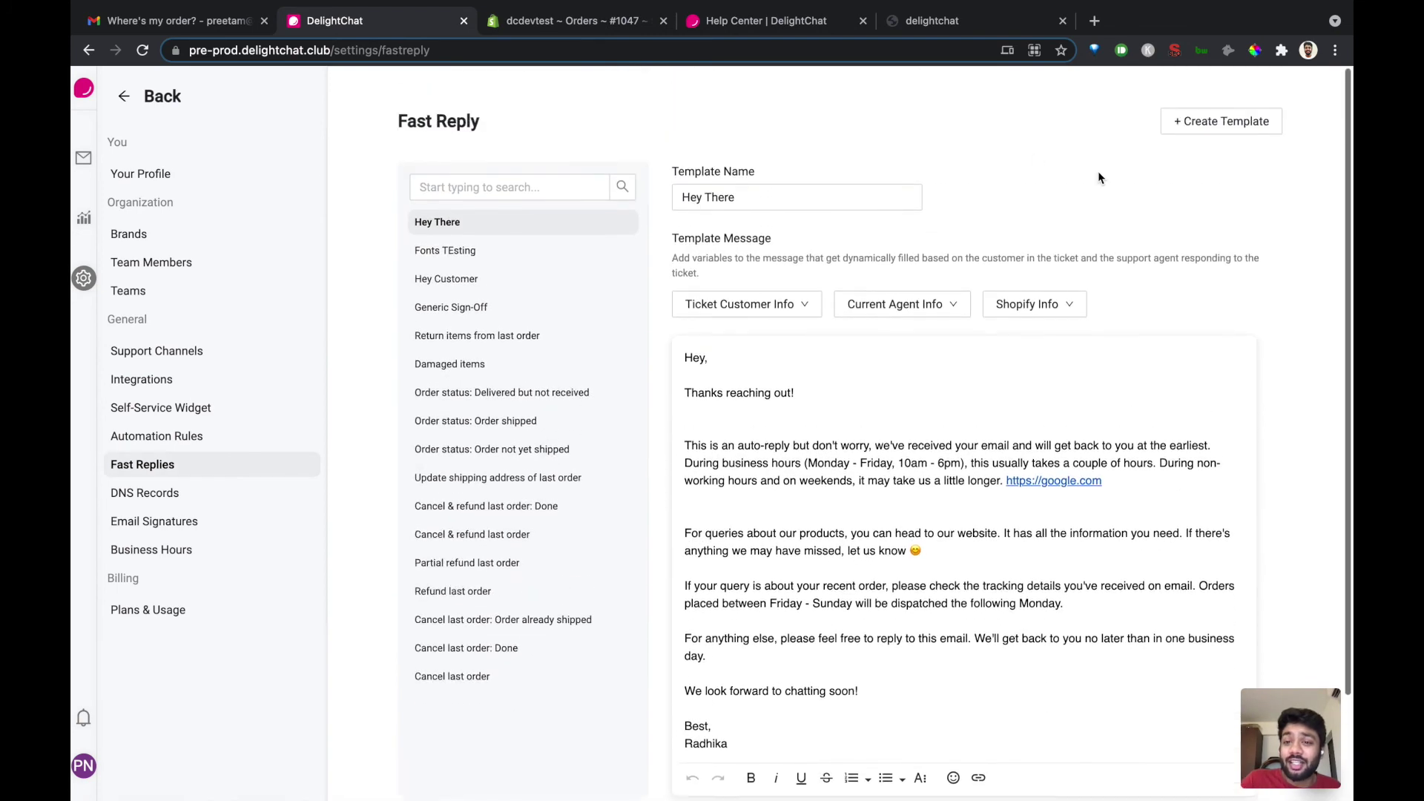
{"action": "scroll", "coordinate": [833, 339], "scroll_direction": "down", "scroll_amount": 3}
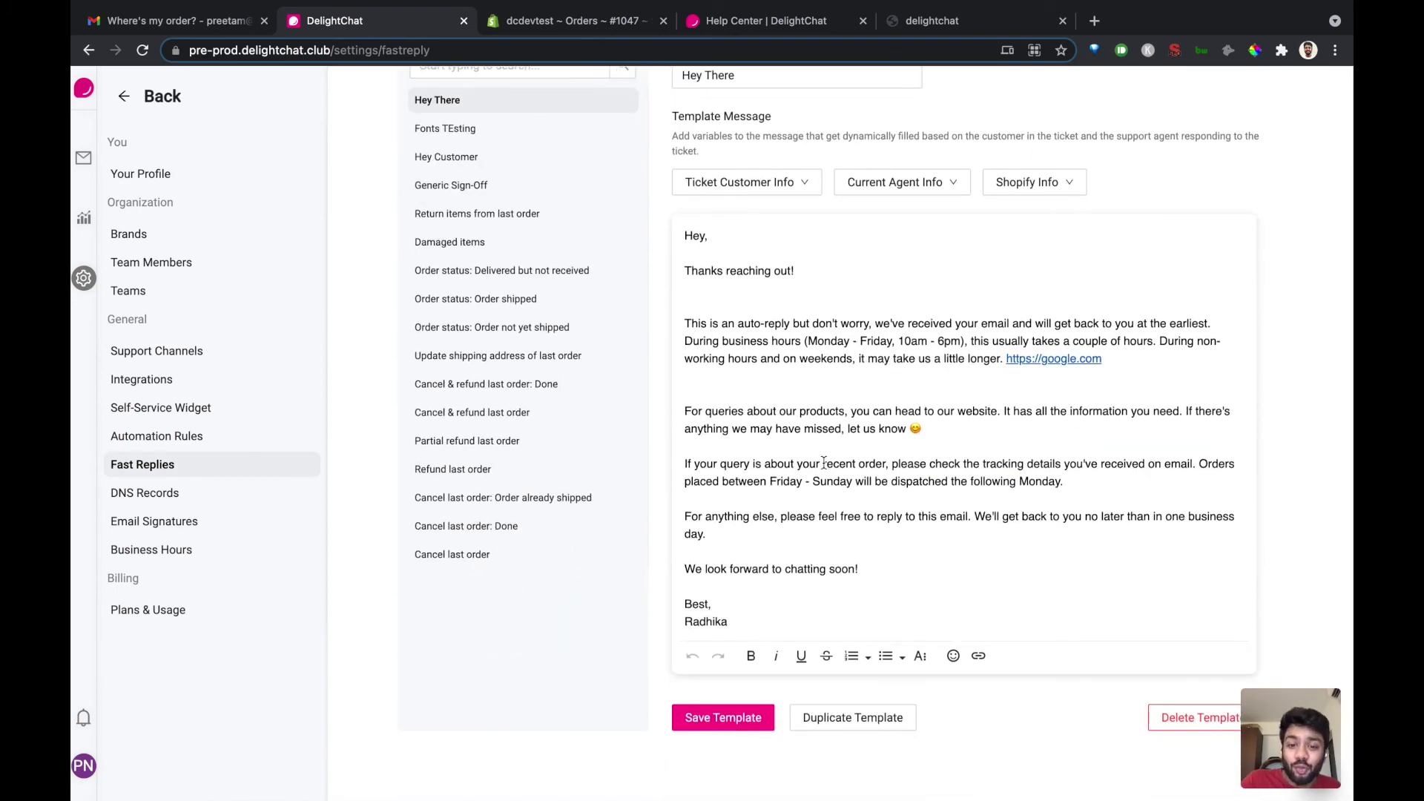
{"action": "scroll", "coordinate": [853, 771], "scroll_direction": "up", "scroll_amount": 1}
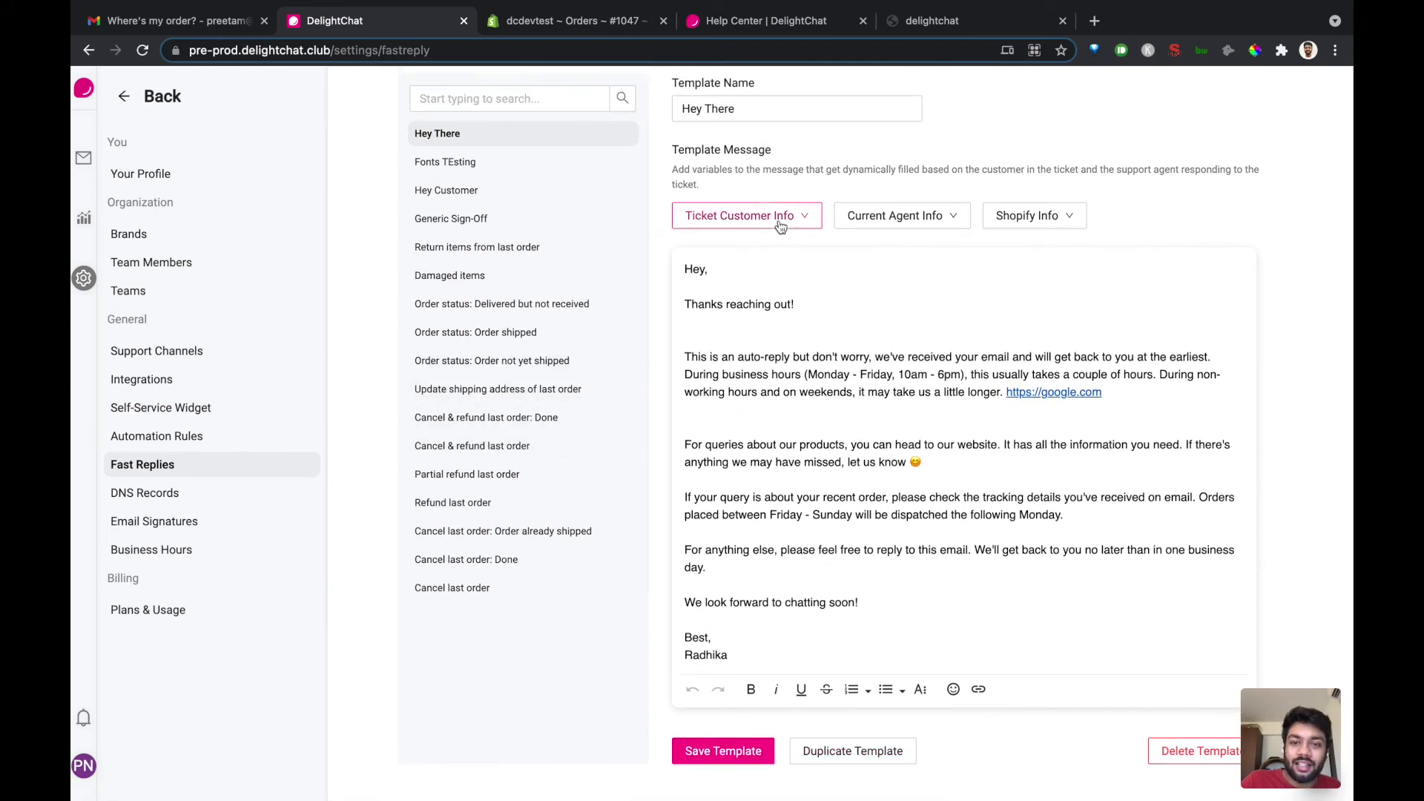
{"action": "mouse_move", "coordinate": [1025, 232]}
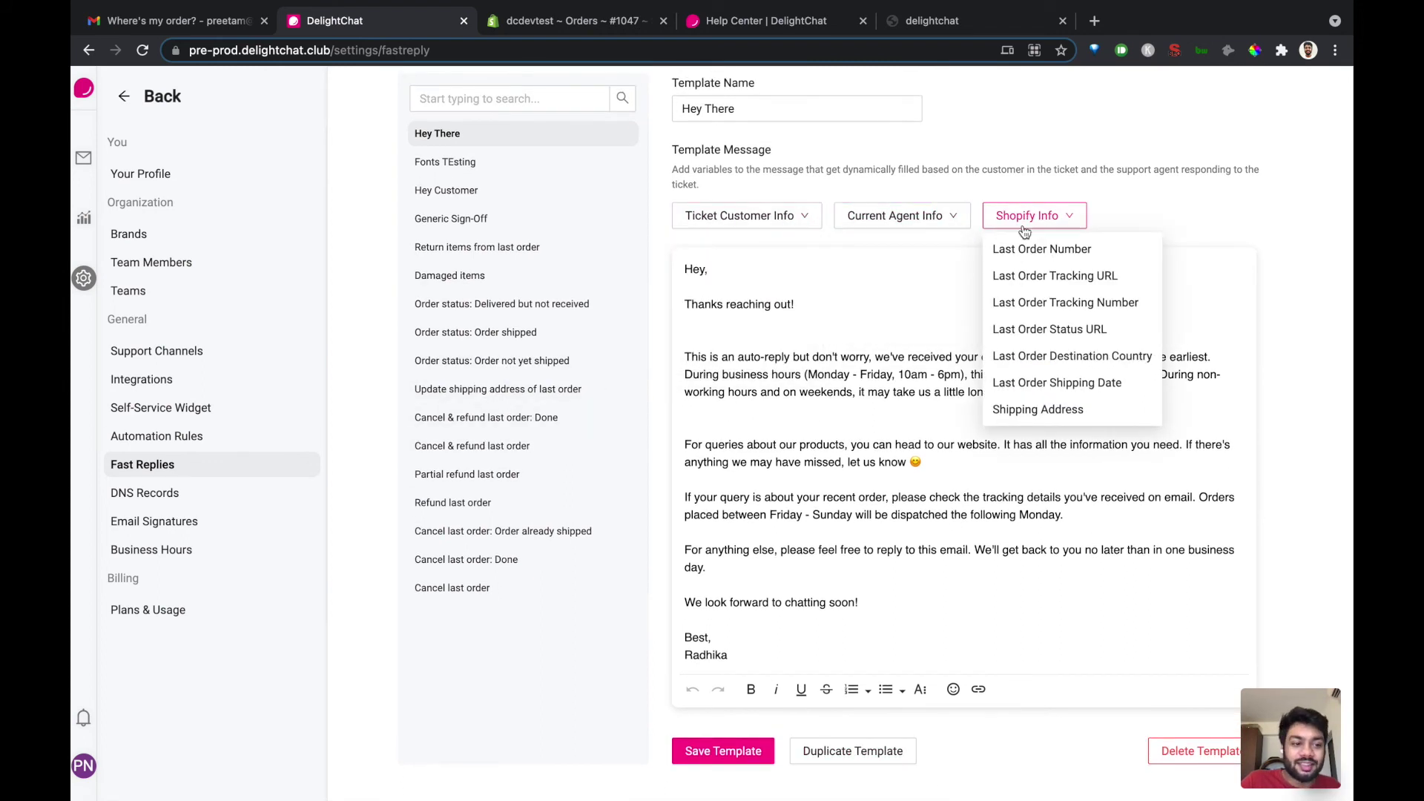
{"action": "left_click", "coordinate": [192, 523]}
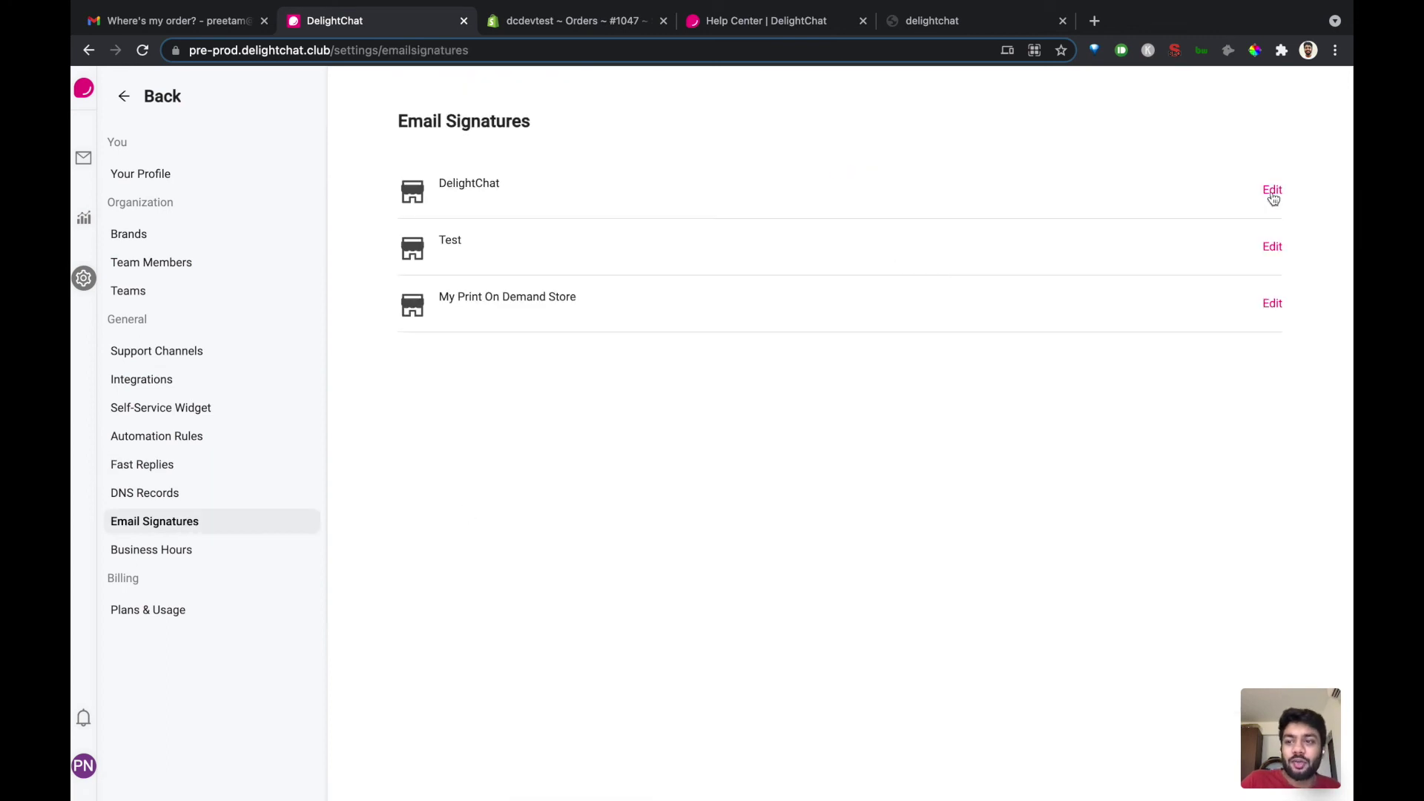
{"action": "left_click", "coordinate": [1270, 193]}
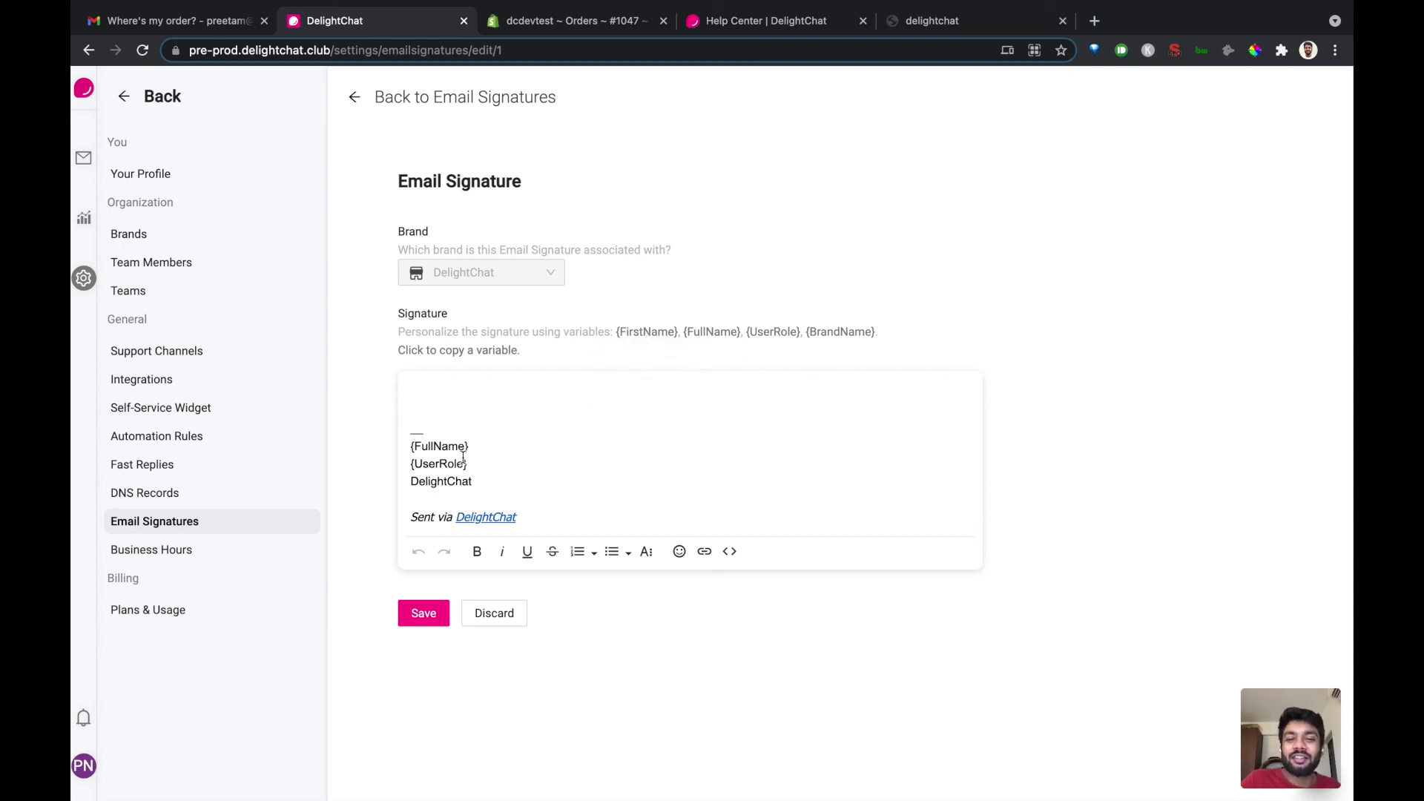
Step: Delete {UserRole} from the DelightChat signature, save it, and open the brand's business hours
{"action": "left_click_drag", "start_coordinate": [480, 448], "coordinate": [391, 448]}
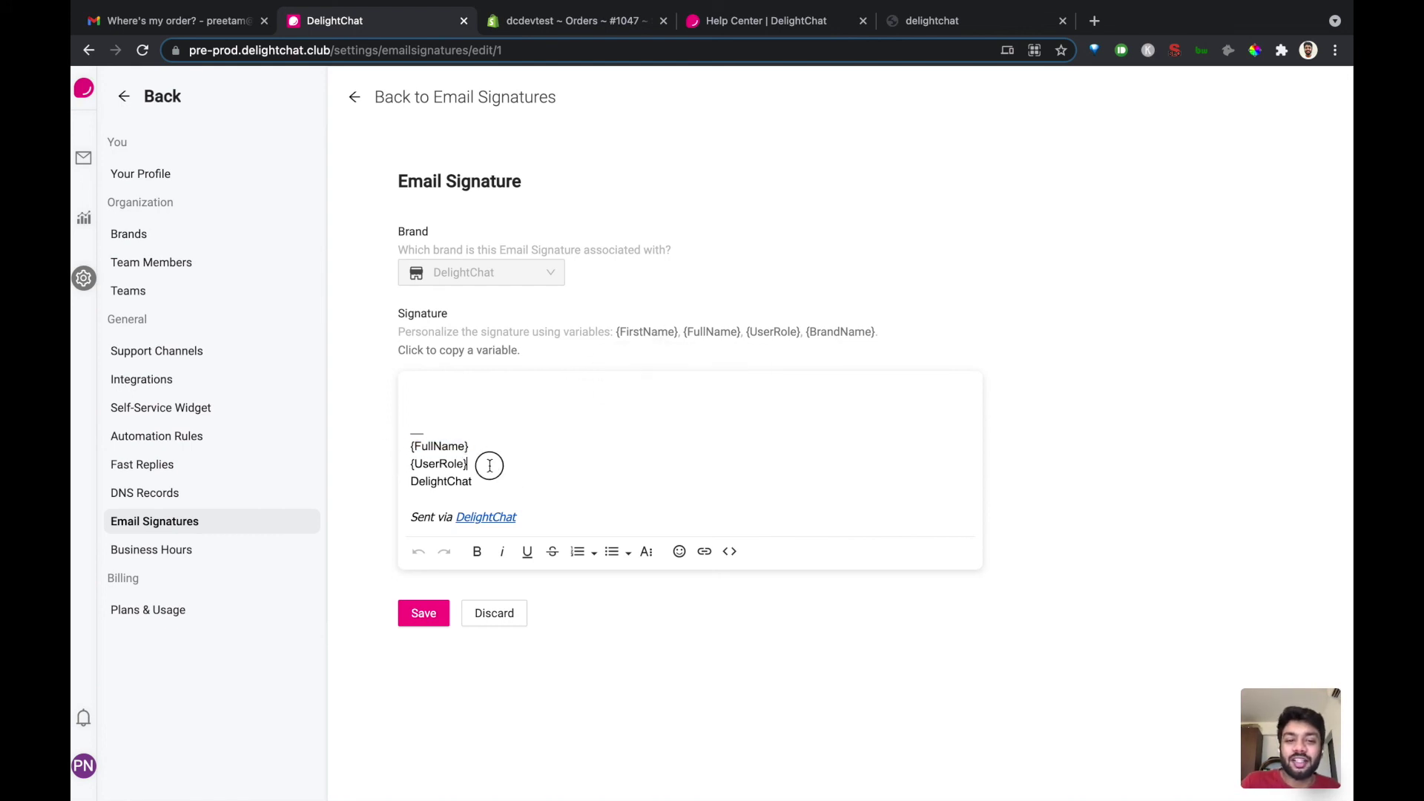
{"action": "left_click_drag", "start_coordinate": [487, 465], "coordinate": [359, 474]}
{"action": "key", "text": "BackSpace"}
{"action": "key", "text": "BackSpace"}
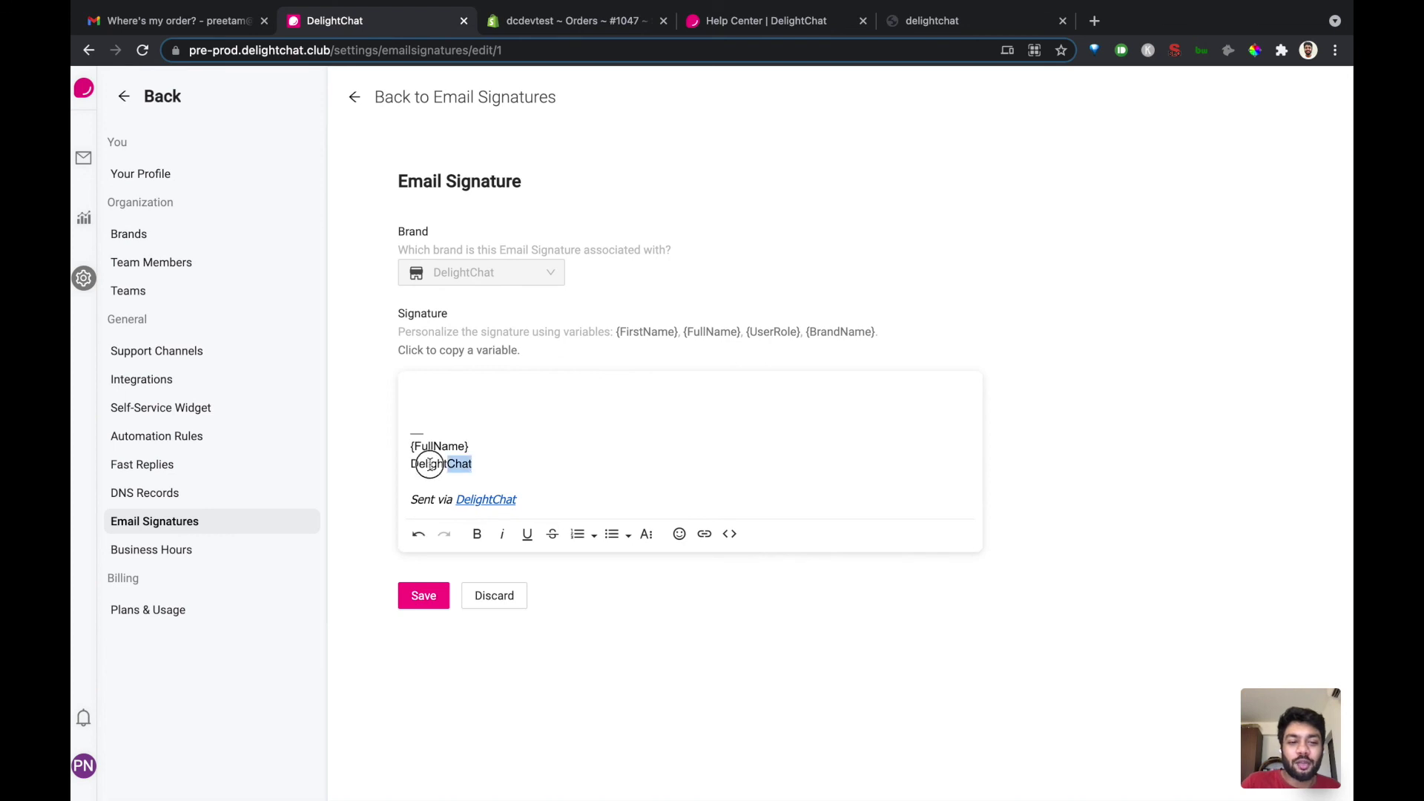
{"action": "left_click_drag", "start_coordinate": [501, 464], "coordinate": [400, 466]}
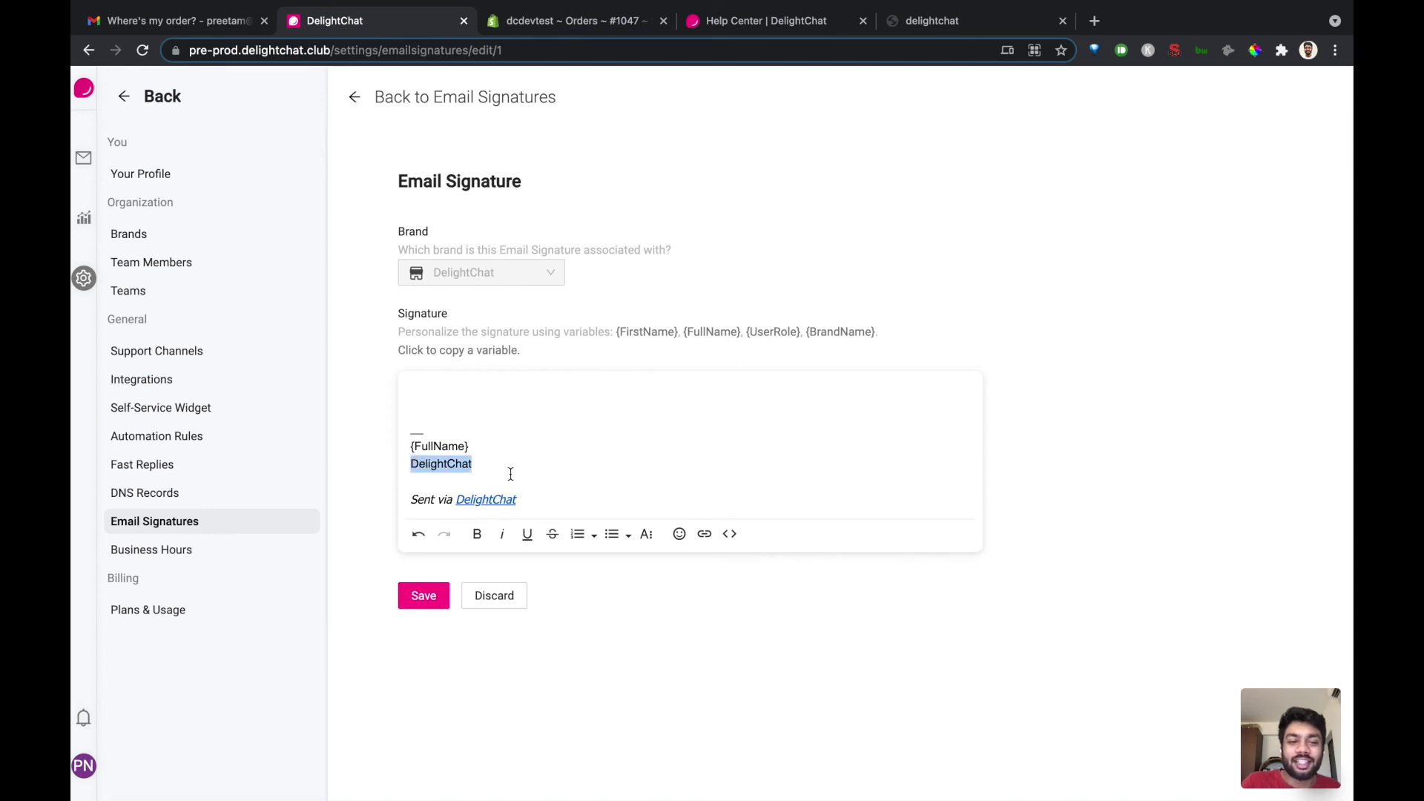
{"action": "left_click", "coordinate": [413, 602]}
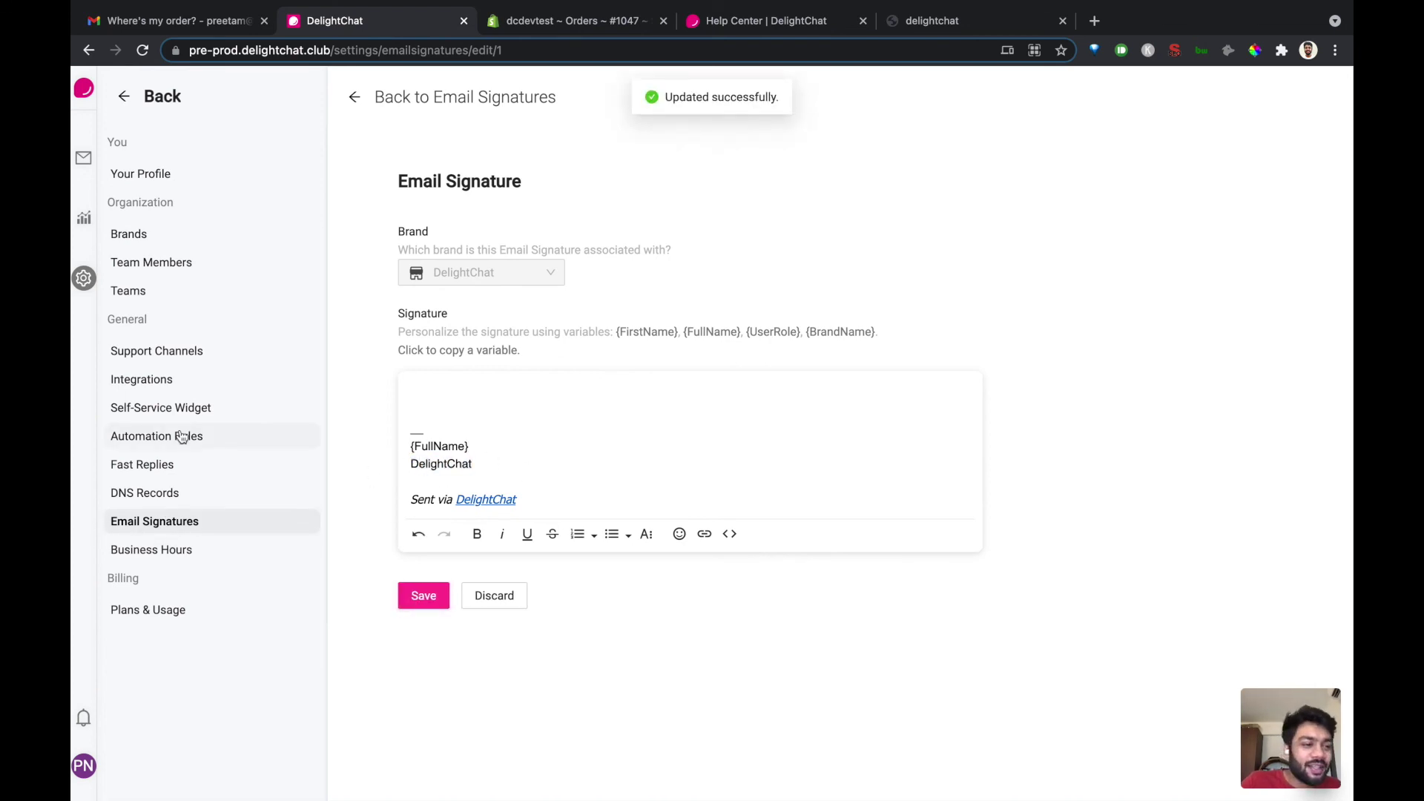
{"action": "left_click", "coordinate": [184, 553]}
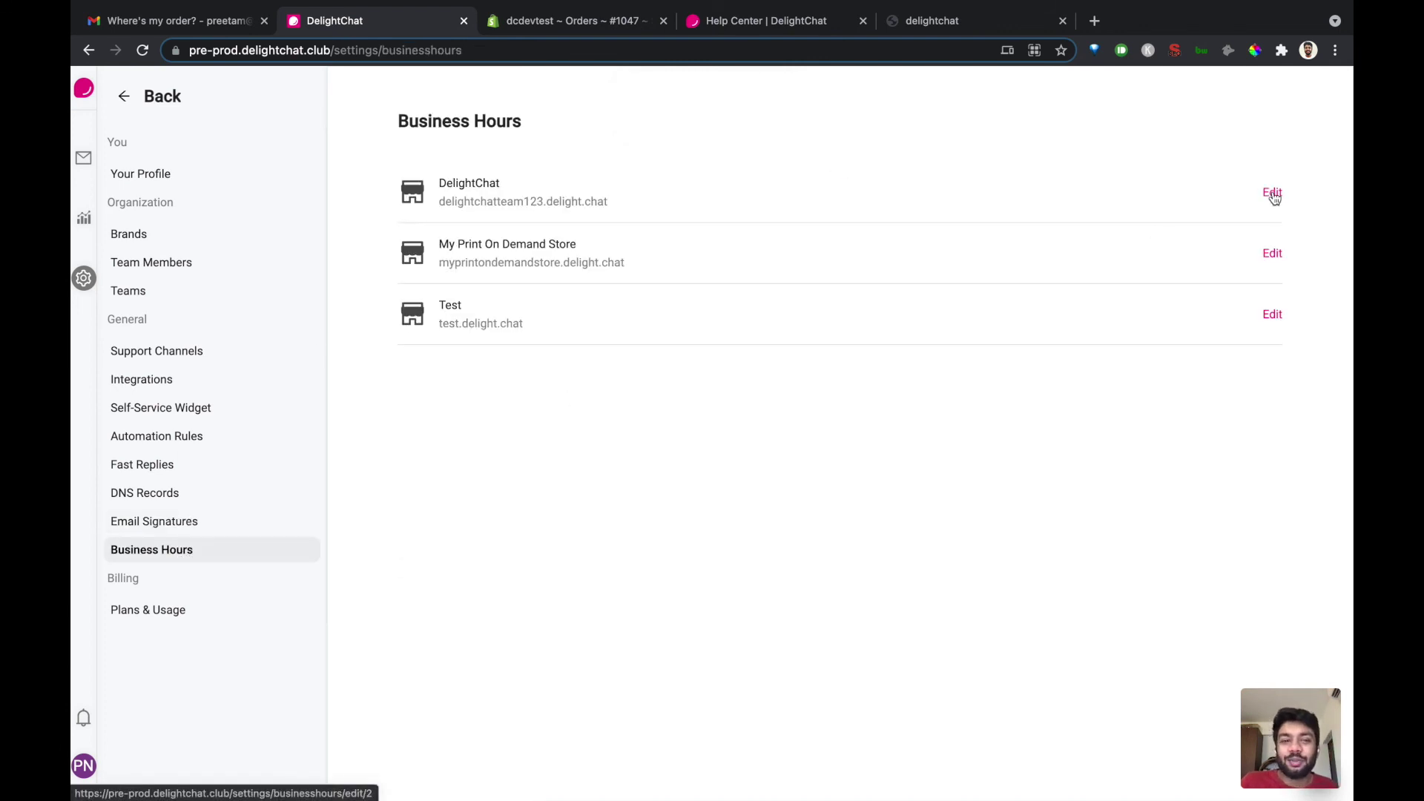
{"action": "left_click", "coordinate": [1271, 193]}
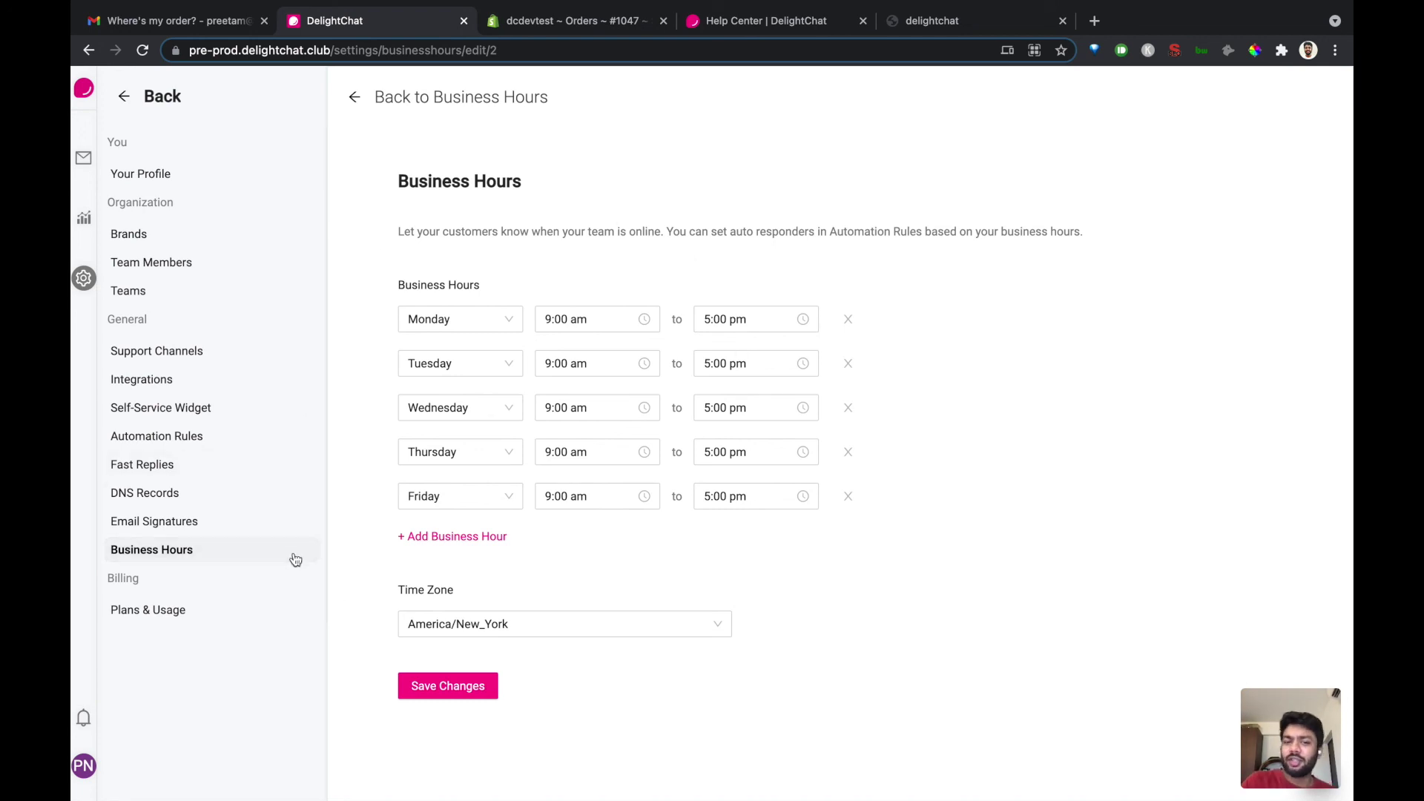
Step: Open Plans & Usage to view the Startup plan with 1/500 tickets used
{"action": "left_click", "coordinate": [172, 618]}
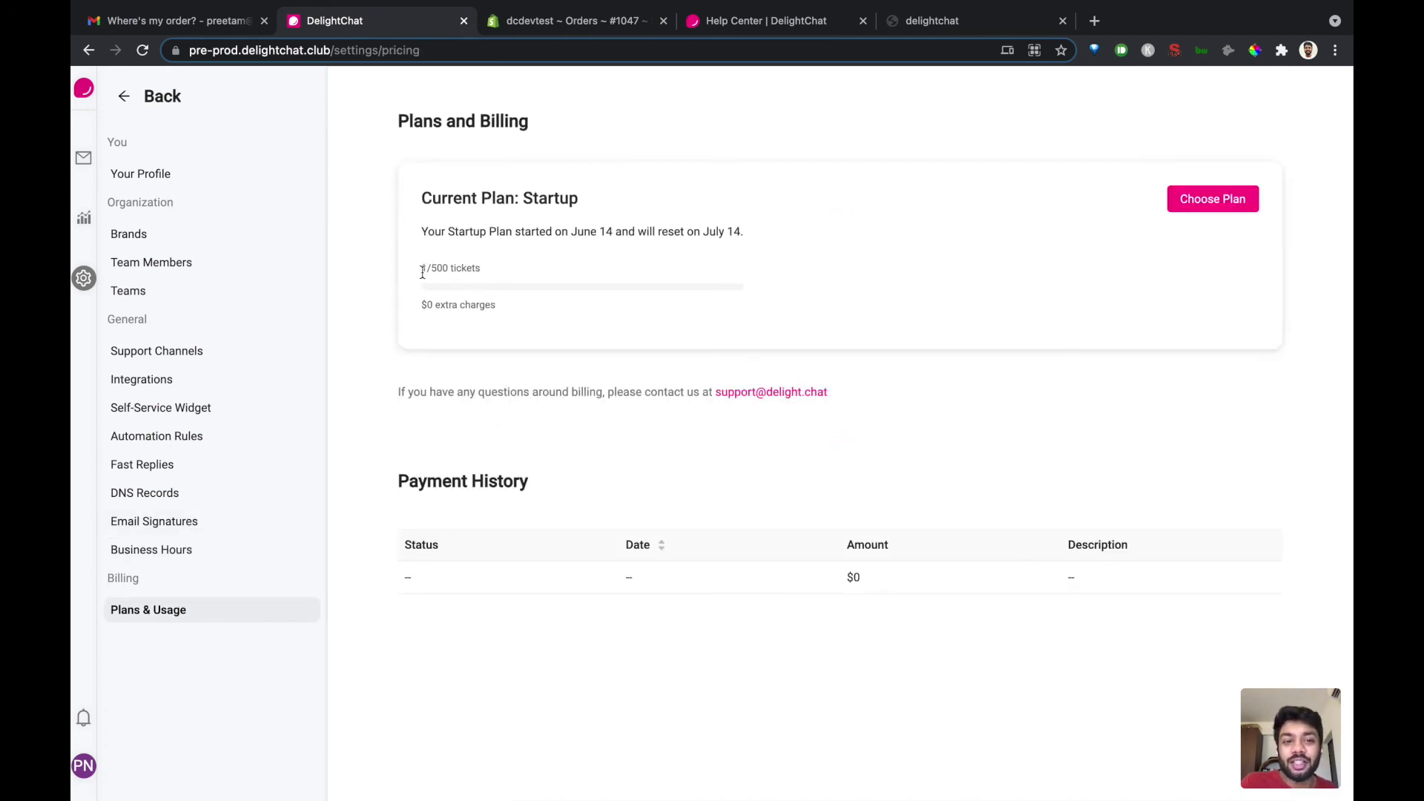
Step: Review the 1/500 ticket usage and plan start date, view the plan options, then return to the inbox
{"action": "left_click_drag", "start_coordinate": [423, 272], "coordinate": [525, 273]}
{"action": "left_click", "coordinate": [531, 274]}
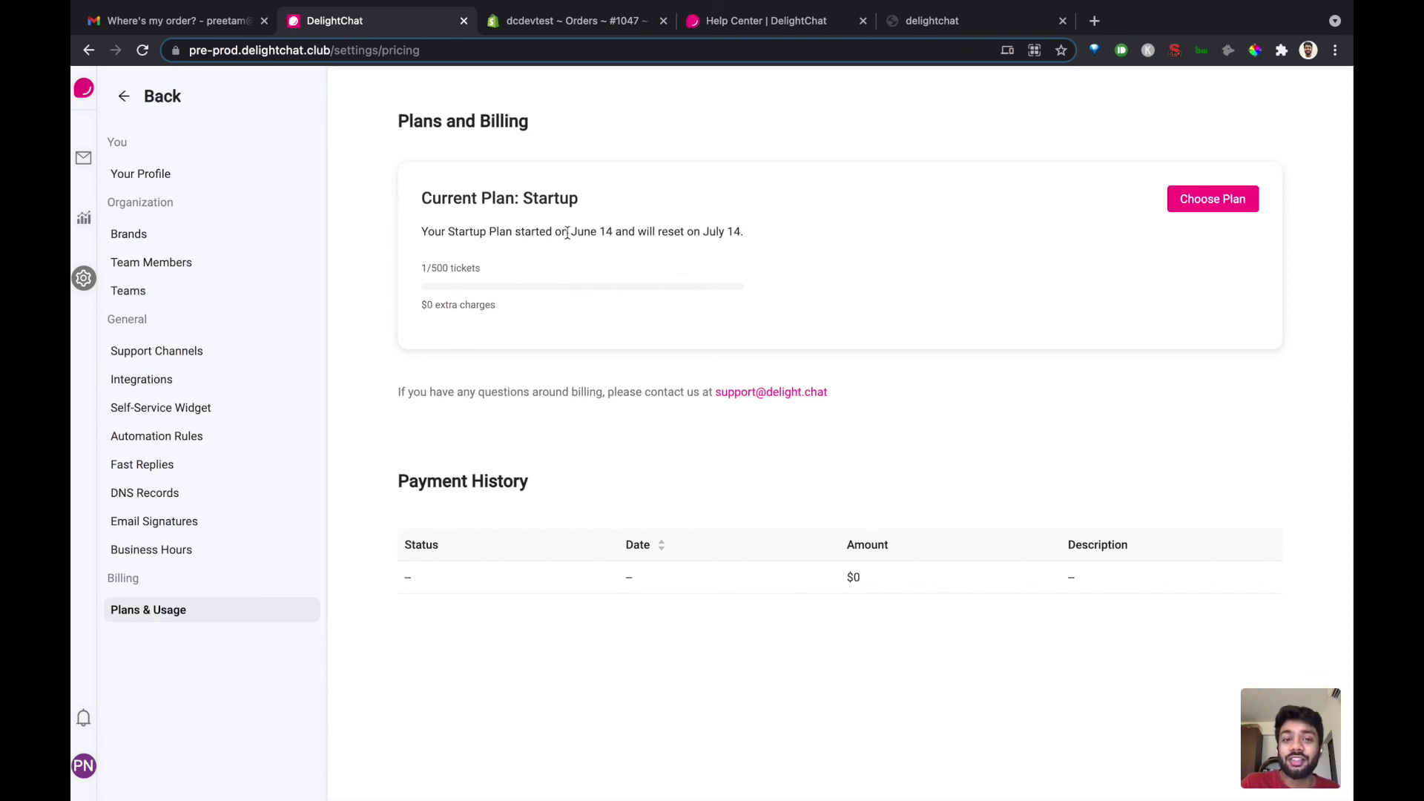
{"action": "left_click_drag", "start_coordinate": [568, 231], "coordinate": [624, 231]}
{"action": "left_click", "coordinate": [721, 231]}
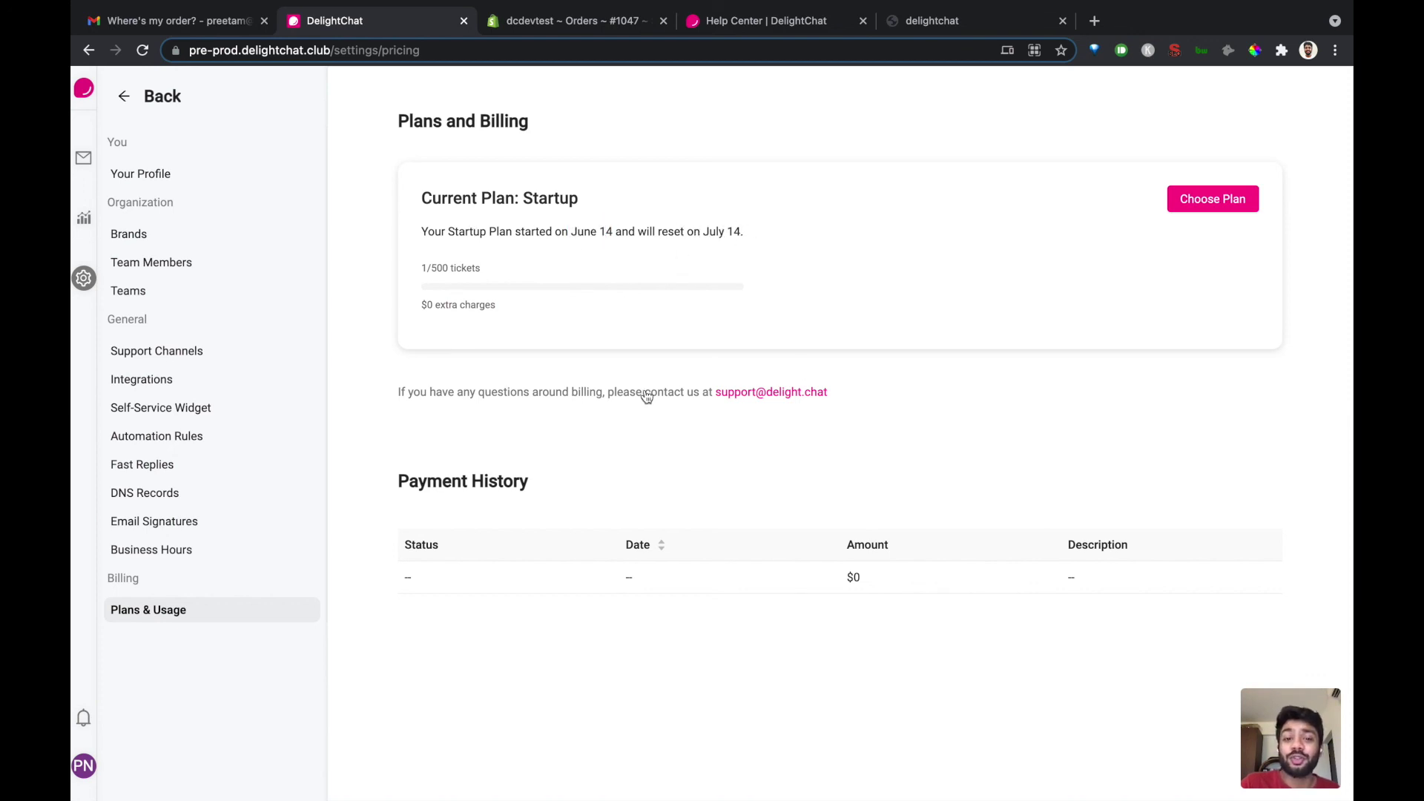
{"action": "left_click", "coordinate": [1232, 202]}
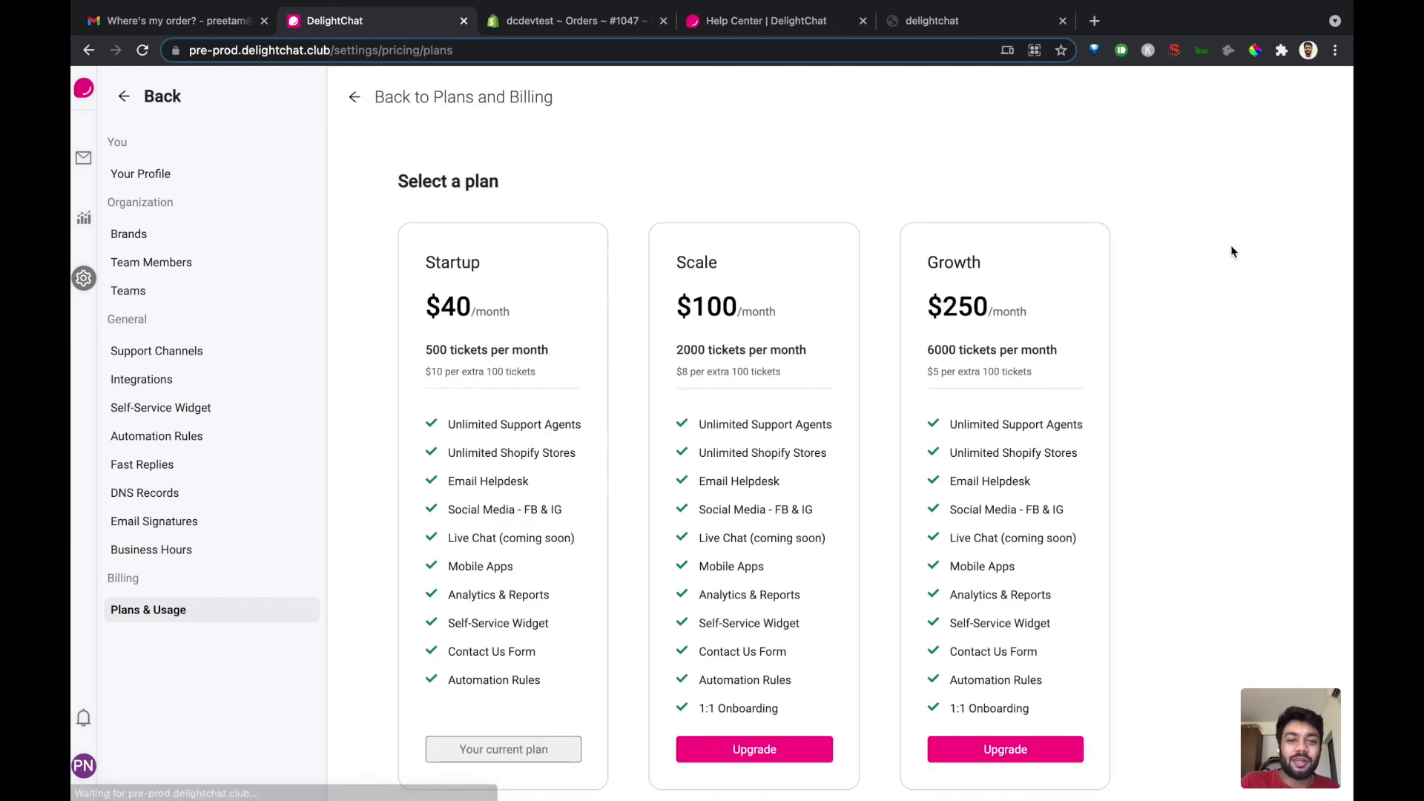
{"action": "left_click", "coordinate": [83, 158]}
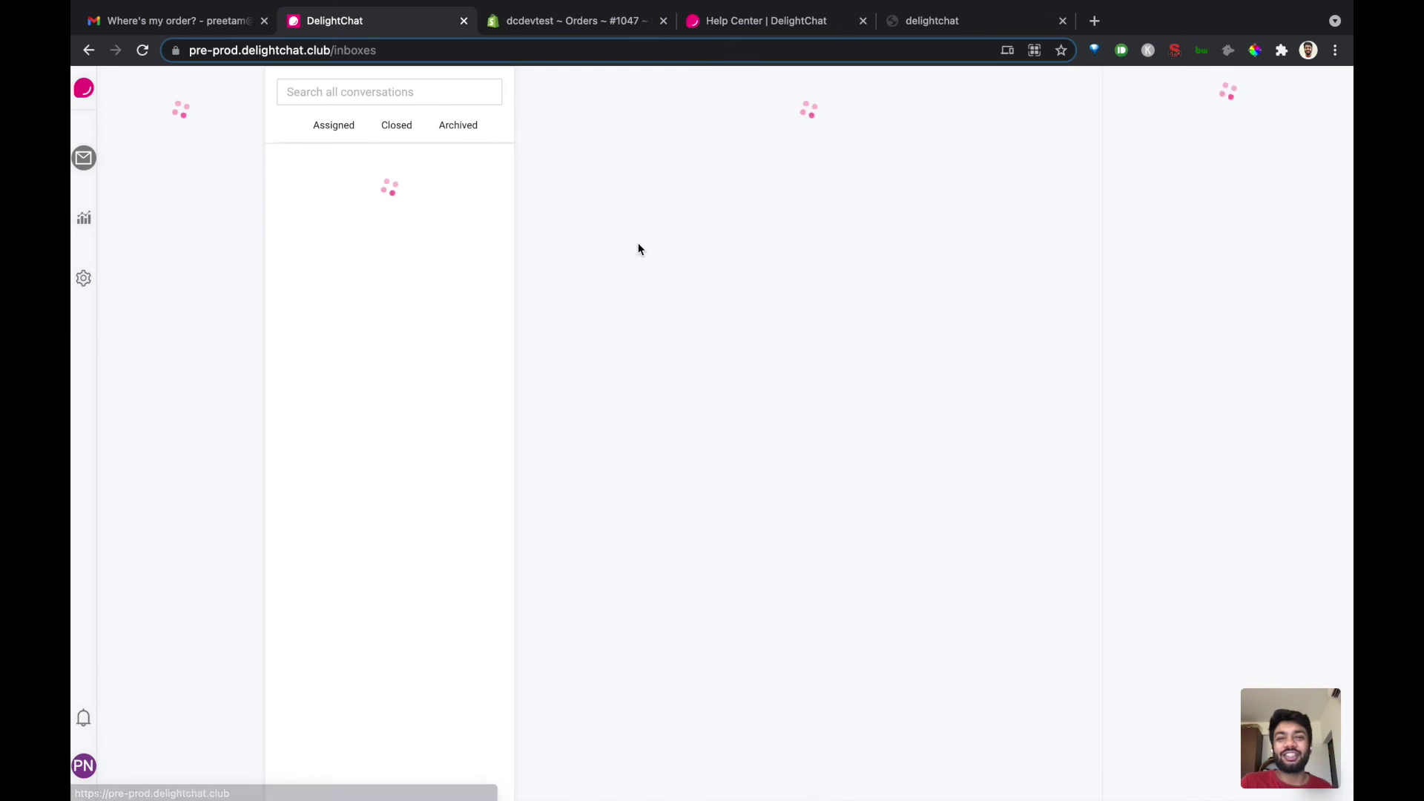